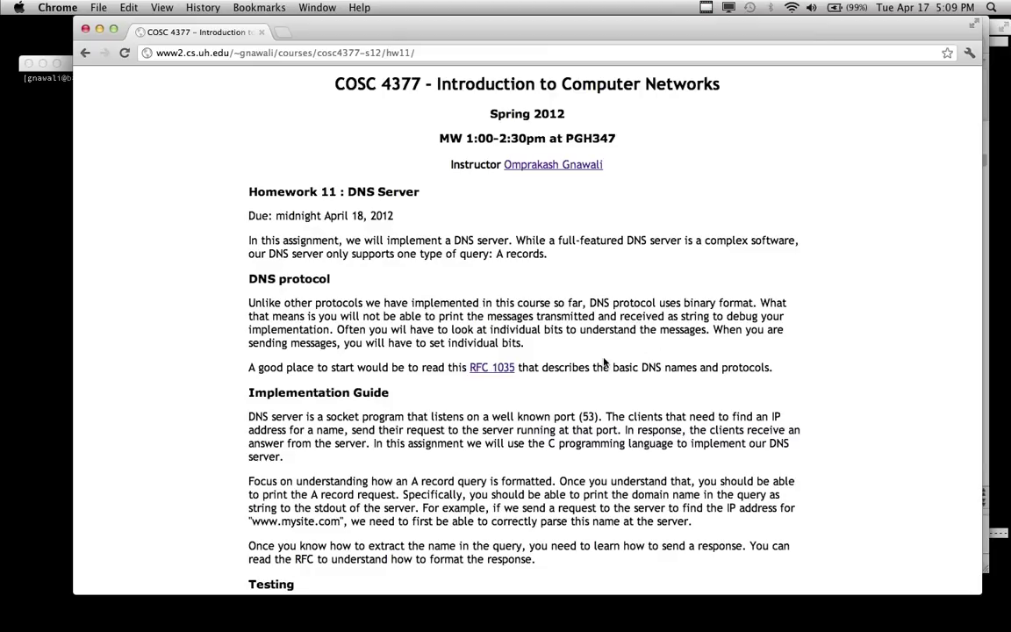
# Step: Open the RFC 1035 document and scroll through its table of contents
pyautogui.click(495, 372)
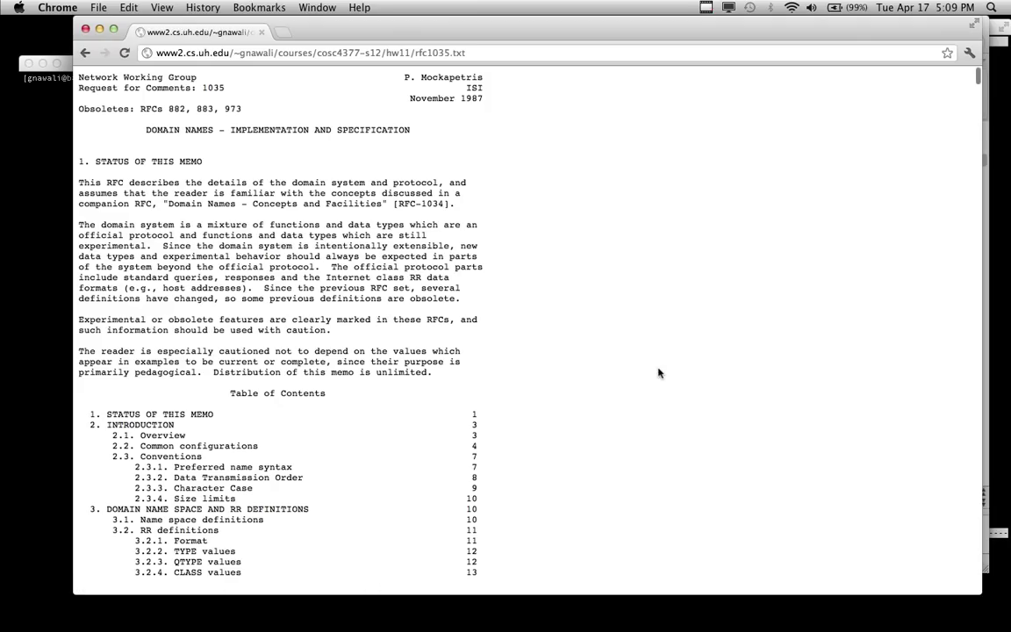
pyautogui.scroll(-10, 659, 373)
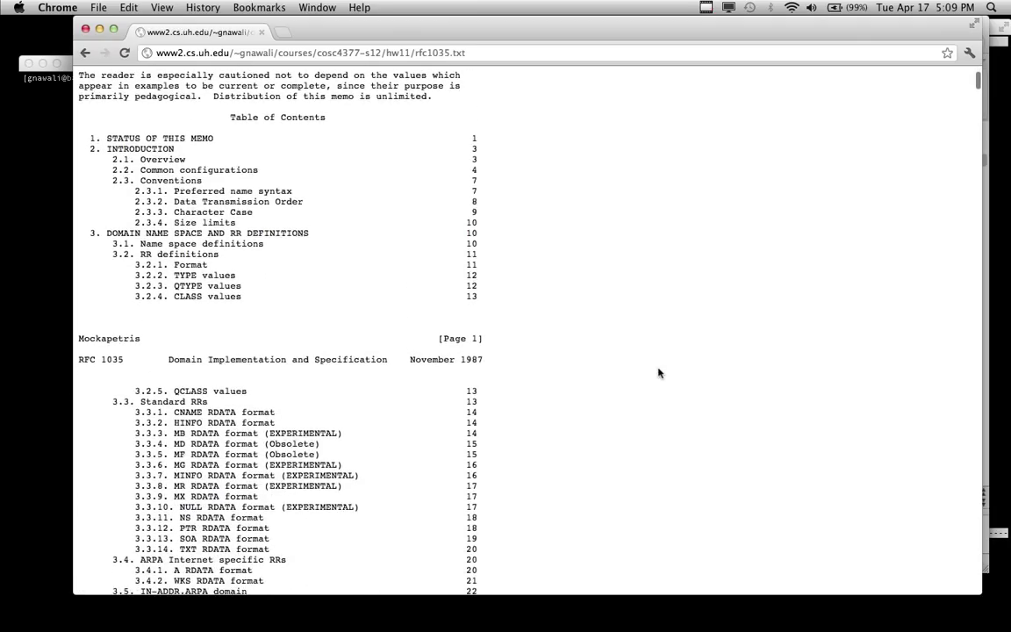
pyautogui.scroll(-6, 659, 373)
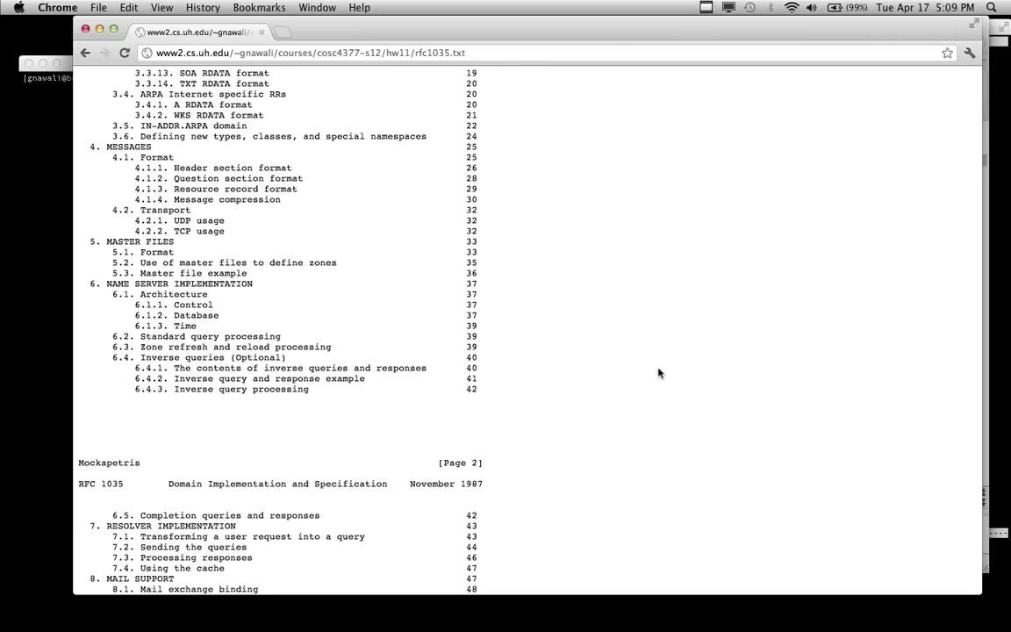
pyautogui.scroll(-7, 659, 373)
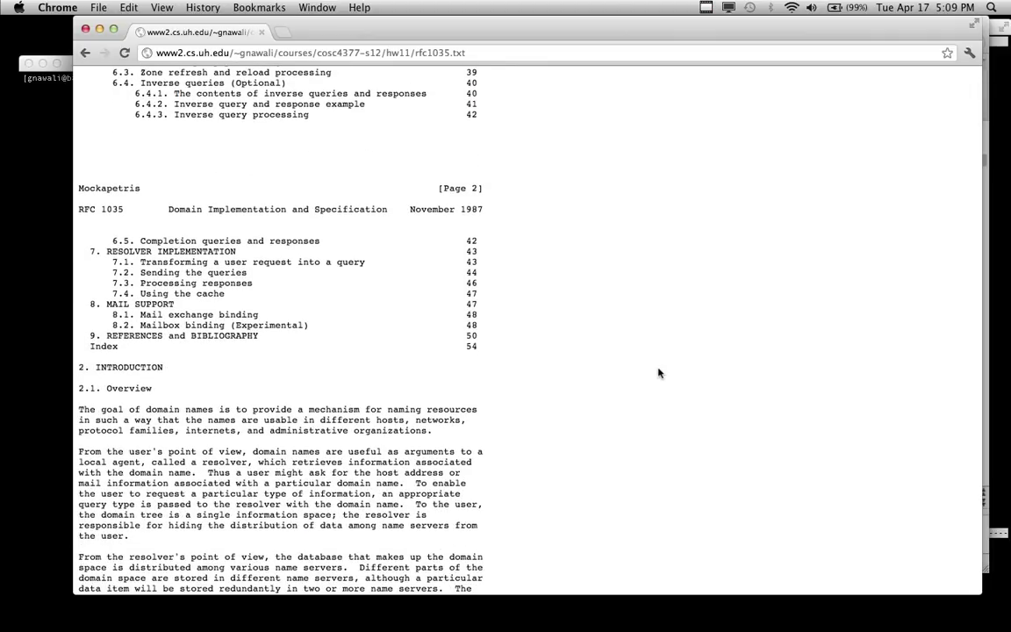
pyautogui.scroll(18, 659, 373)
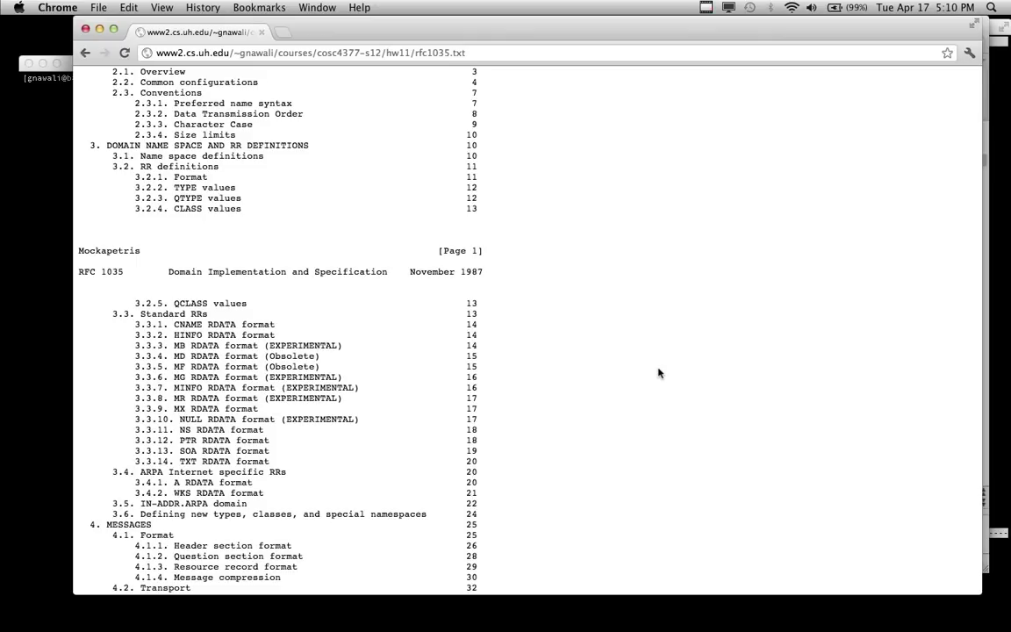
pyautogui.scroll(5, 659, 372)
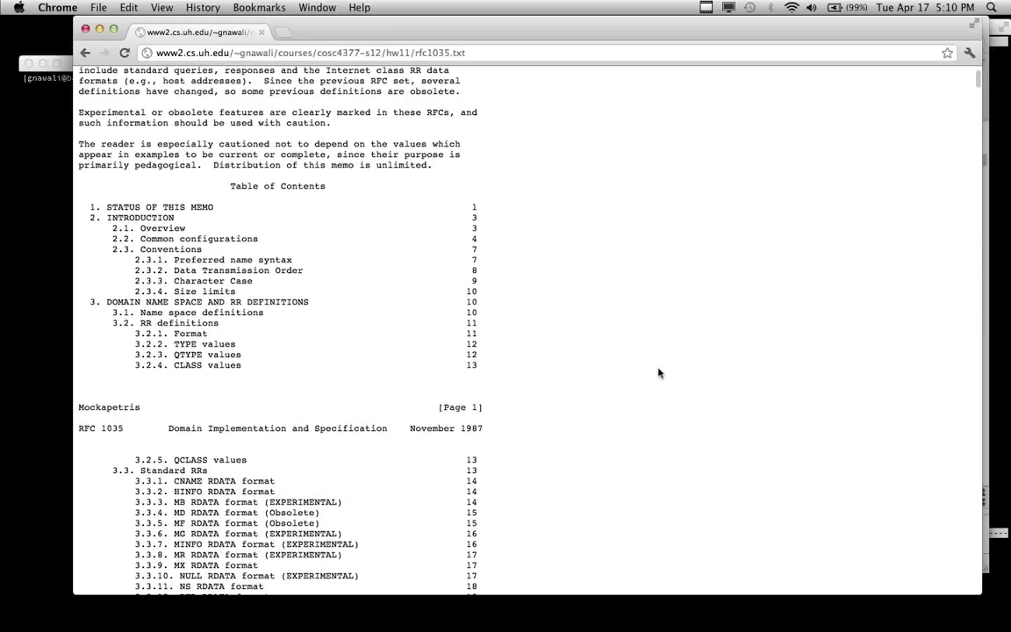
pyautogui.scroll(-3, 658, 373)
pyautogui.scroll(-3, 659, 373)
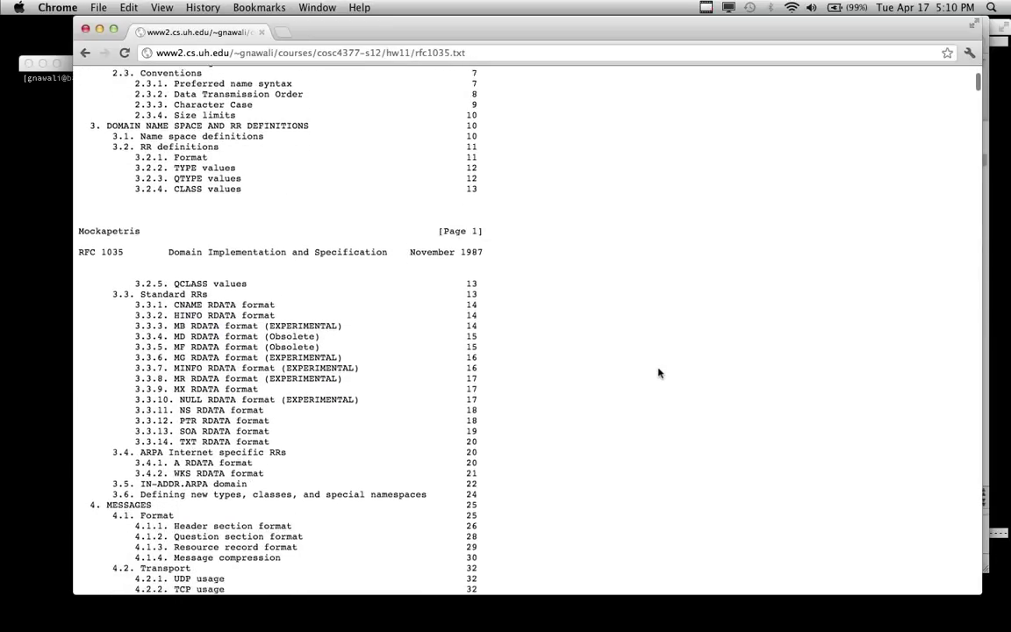
pyautogui.scroll(-4, 659, 373)
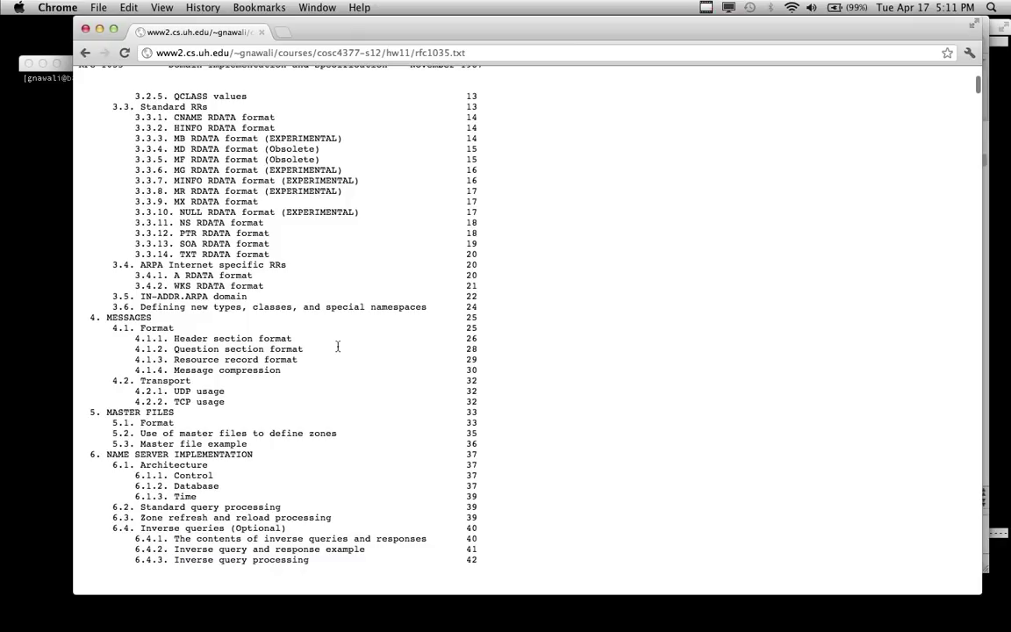
# Step: Find the 4.1.1 heading by searching '4.1.1', then scroll up to section 4.1 Format
pyautogui.press('super+f')
pyautogui.write('4.1.1')
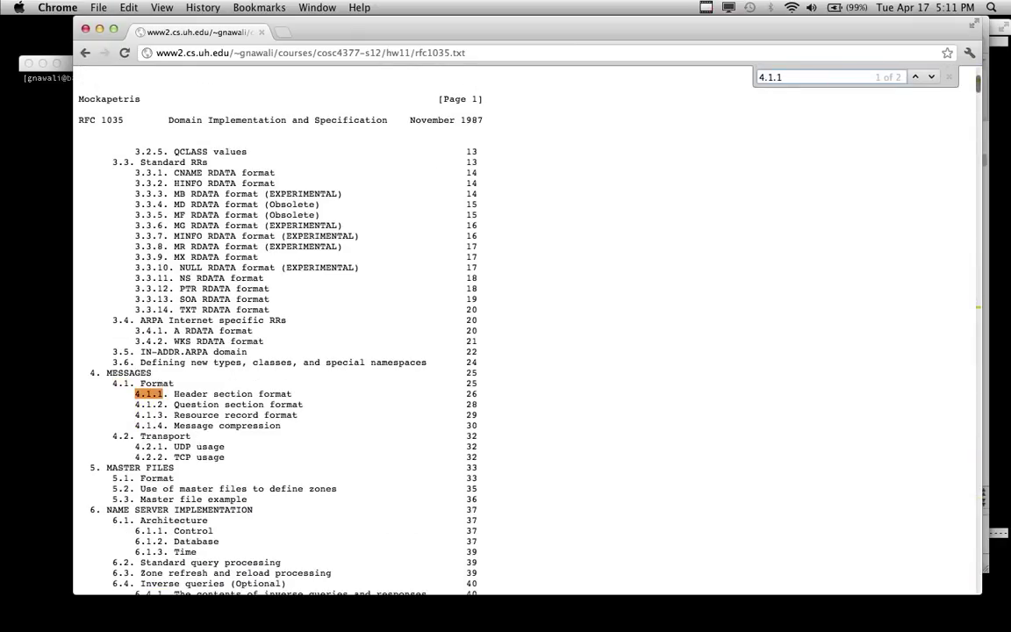
pyautogui.press('Return')
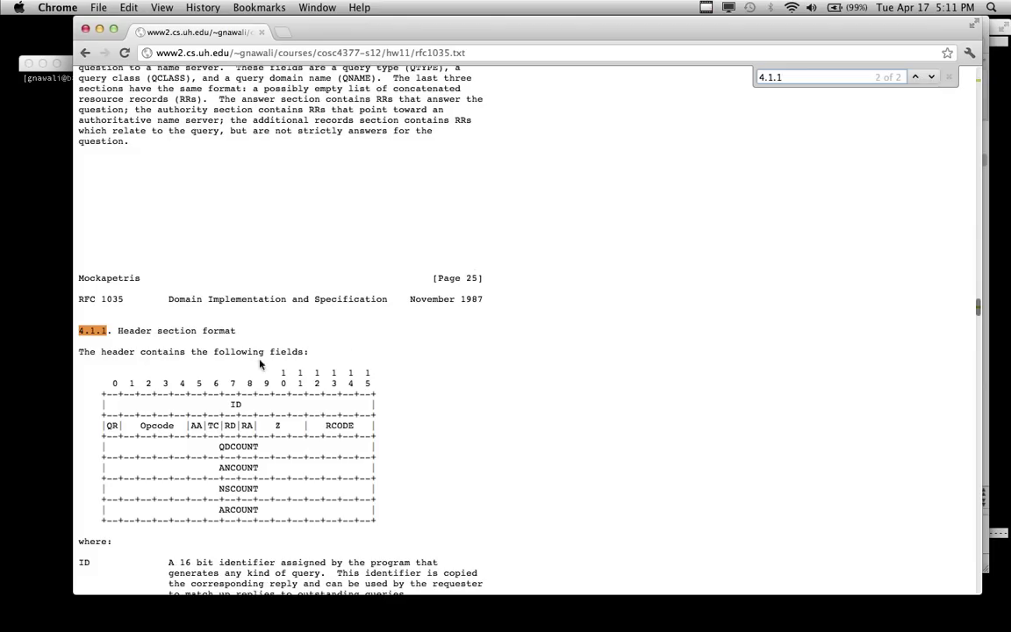
pyautogui.press('Escape')
pyautogui.scroll(5, 418, 372)
pyautogui.scroll(3, 307, 292)
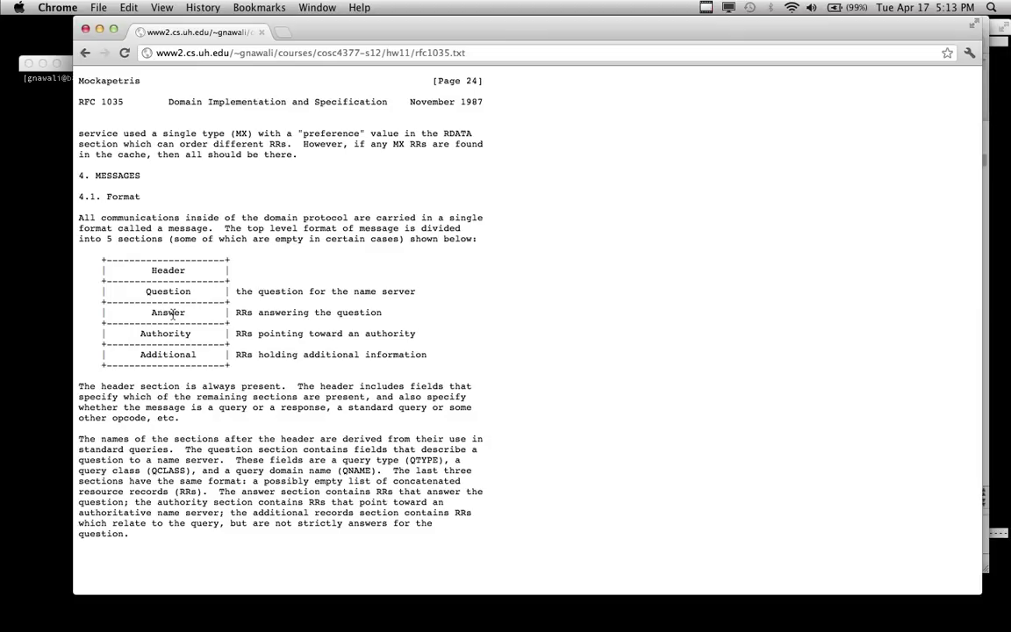
# Step: Scroll down to section 4.1.1 Header section format and its ID, flags and count fields diagram
pyautogui.scroll(-3, 533, 334)
pyautogui.scroll(-7, 532, 333)
pyautogui.click(522, 386)
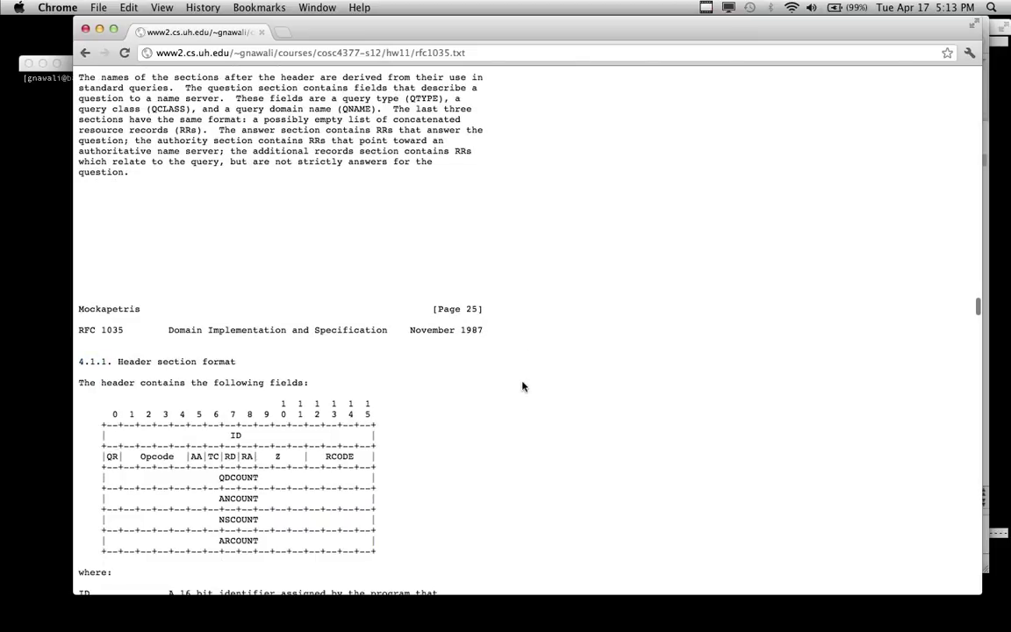
pyautogui.scroll(-5, 522, 386)
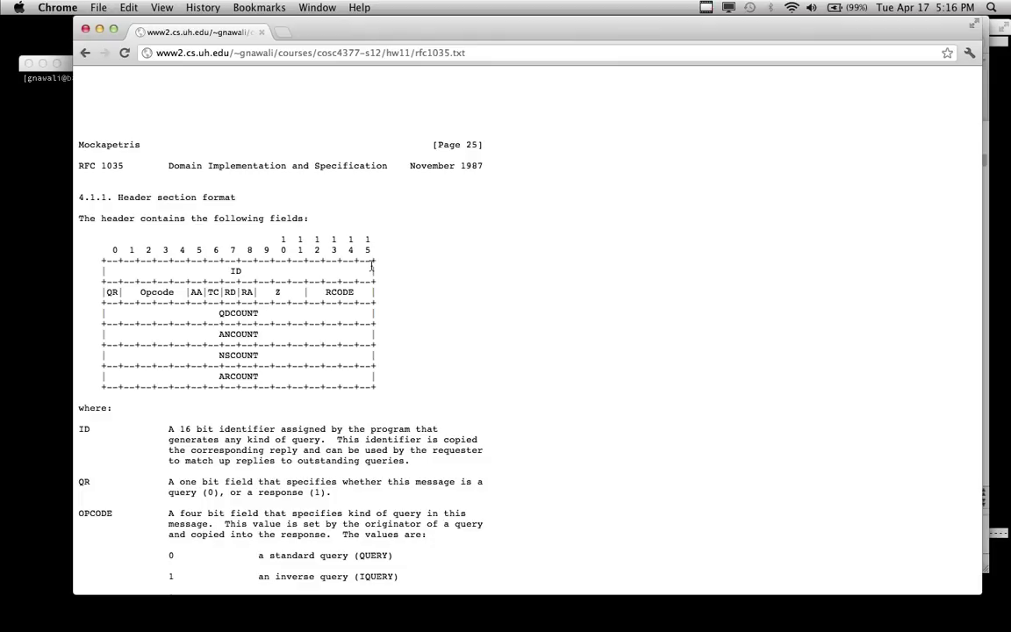
pyautogui.scroll(-3, 371, 270)
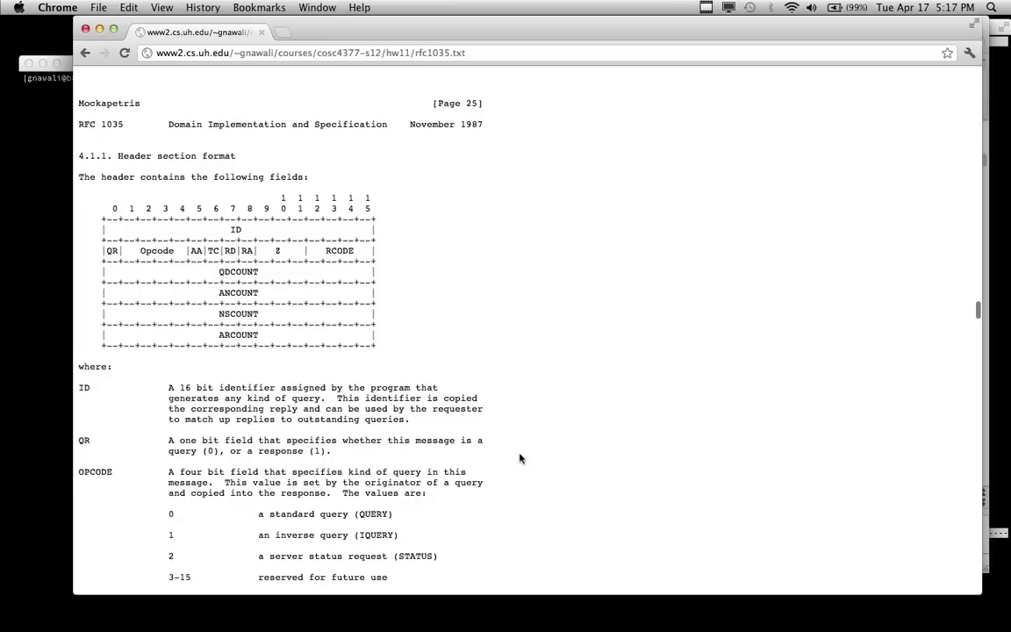
pyautogui.scroll(-1, 519, 458)
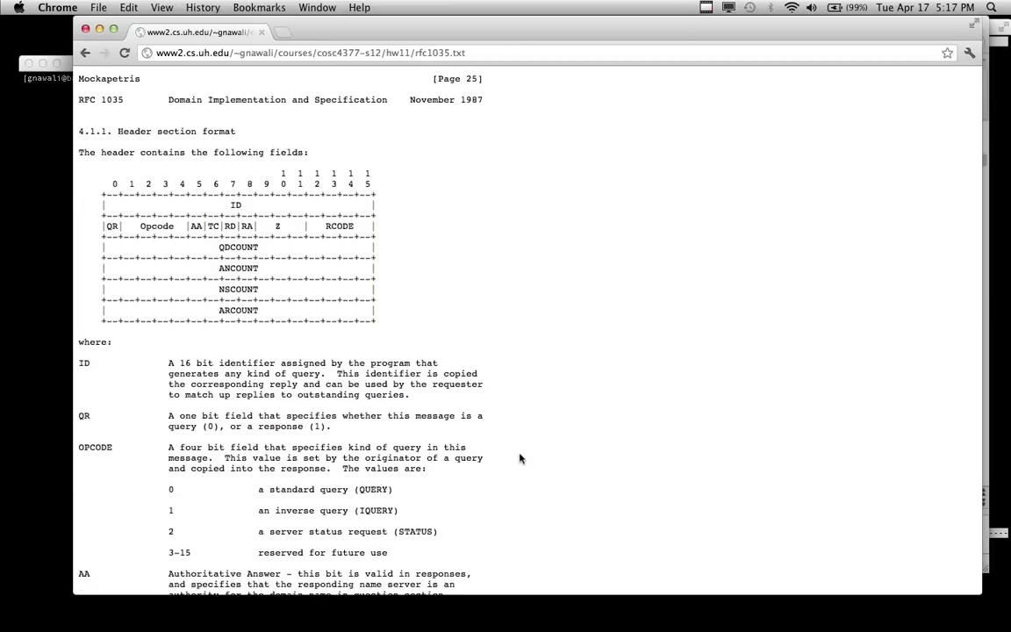
pyautogui.scroll(-1, 519, 458)
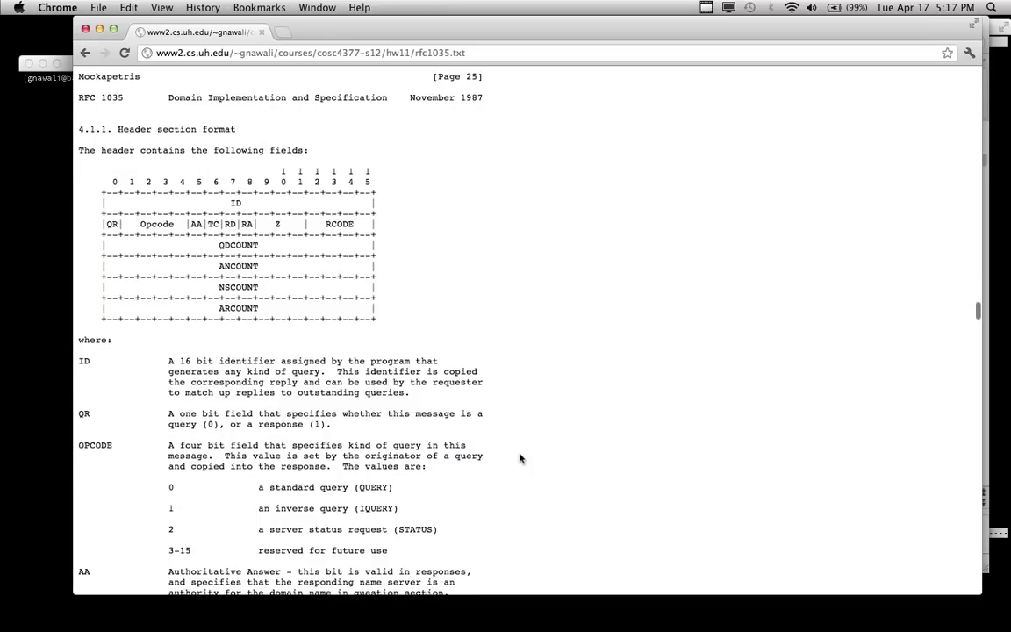
pyautogui.scroll(-3, 520, 458)
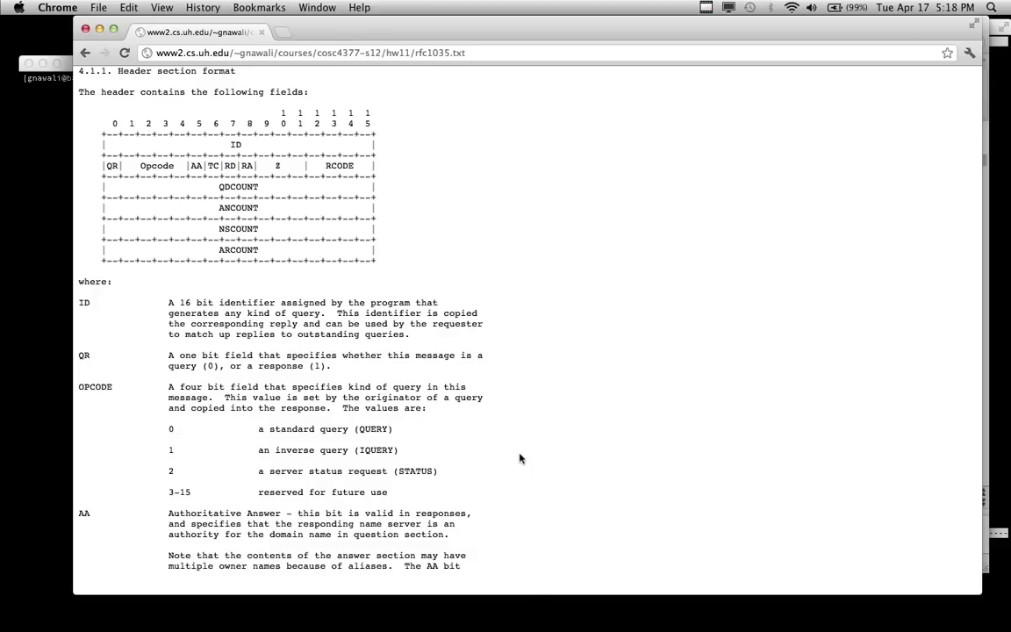
# Step: Scroll through the header flag descriptions down to section 4.1.2 Question section format
pyautogui.scroll(-1, 519, 458)
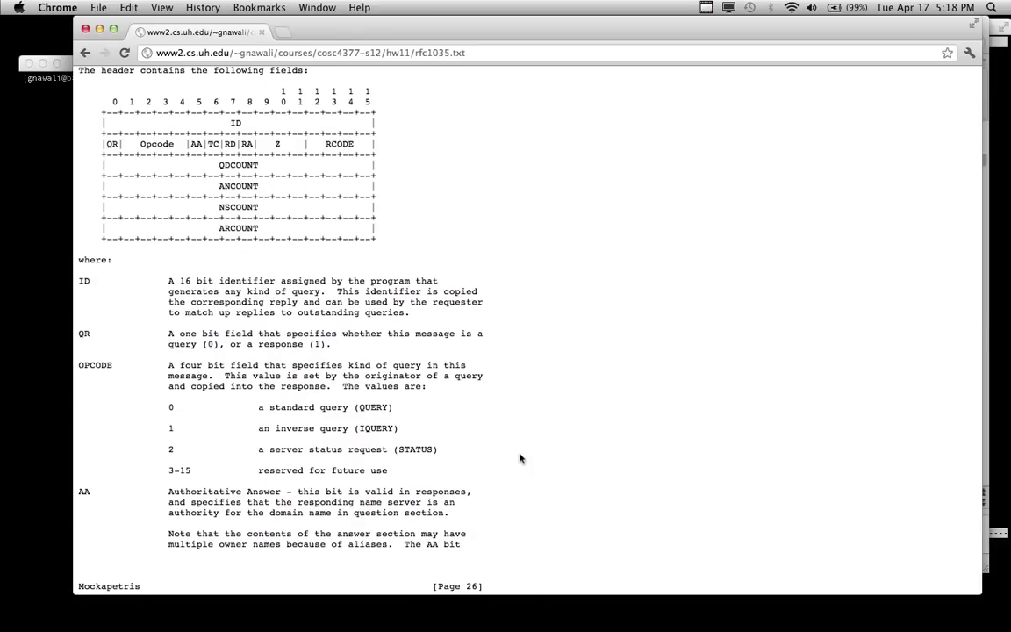
pyautogui.scroll(-5, 519, 458)
pyautogui.scroll(-3, 519, 458)
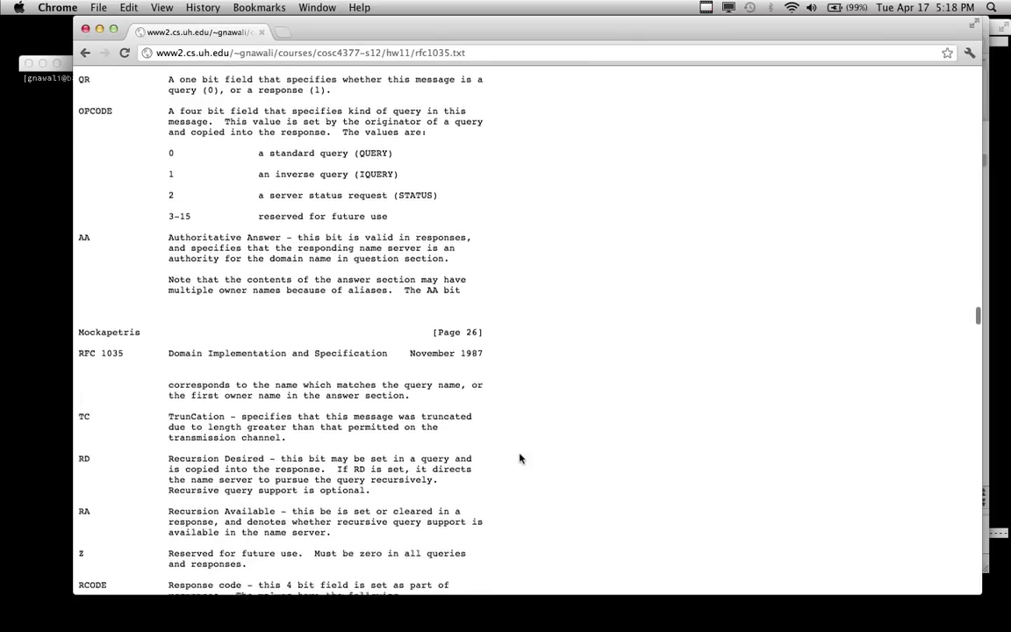
pyautogui.scroll(-1, 520, 458)
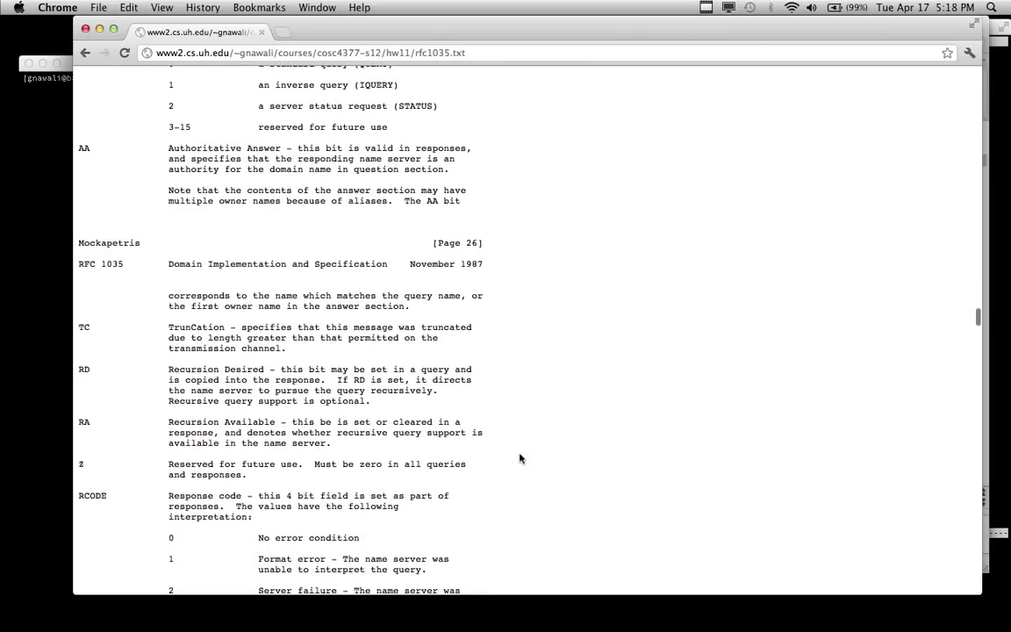
pyautogui.scroll(-10, 519, 458)
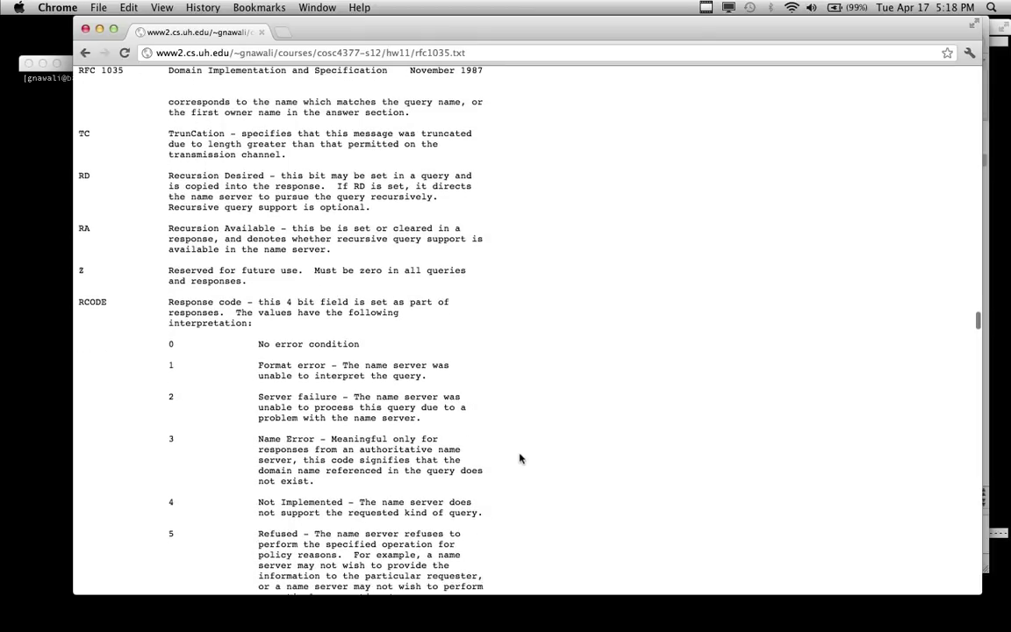
pyautogui.scroll(-7, 520, 458)
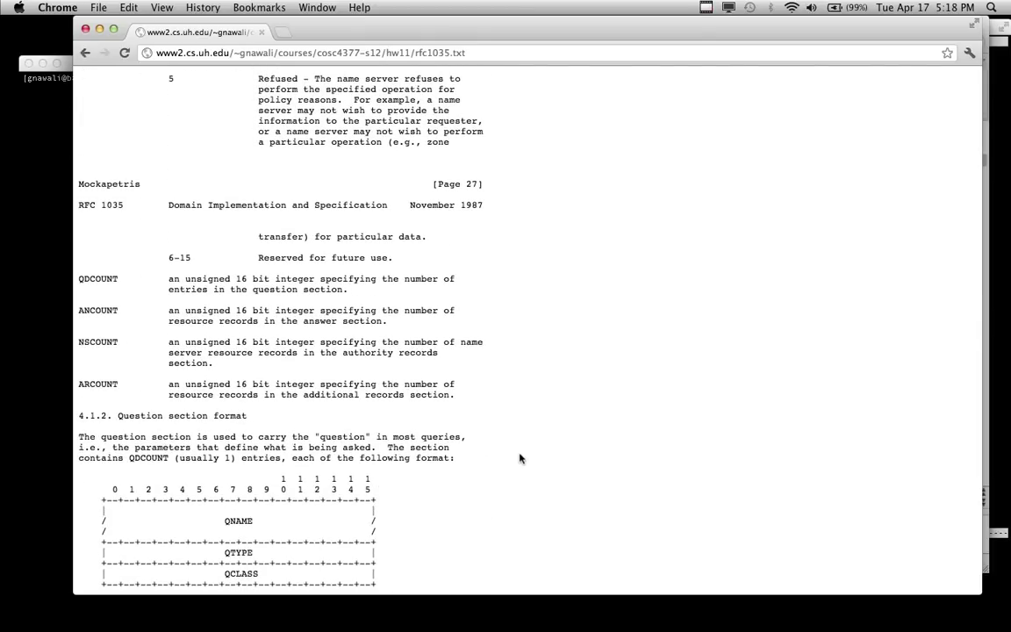
pyautogui.scroll(15, 520, 458)
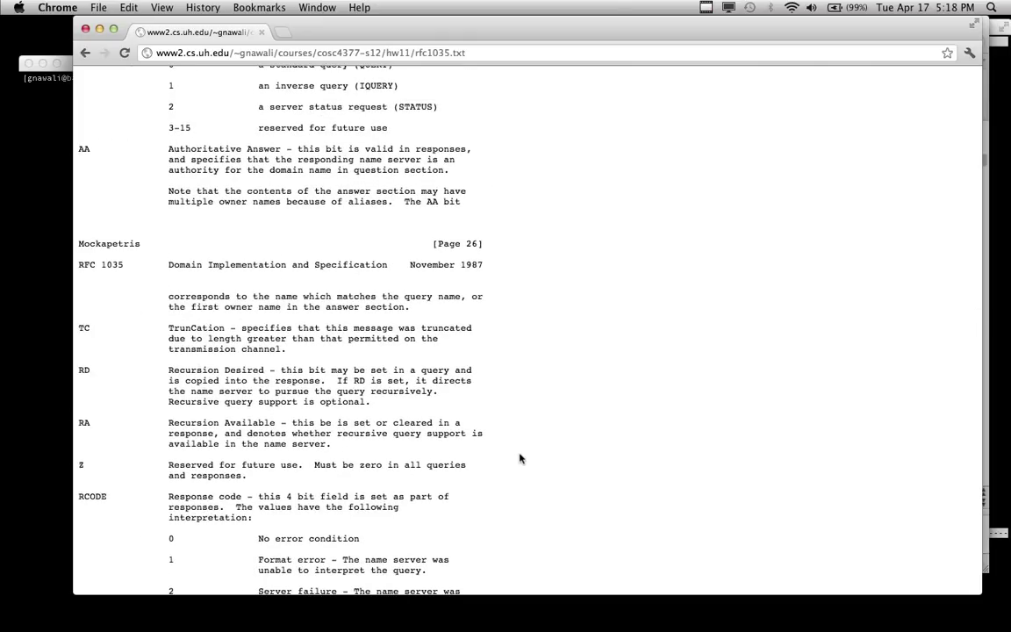
pyautogui.scroll(8, 519, 457)
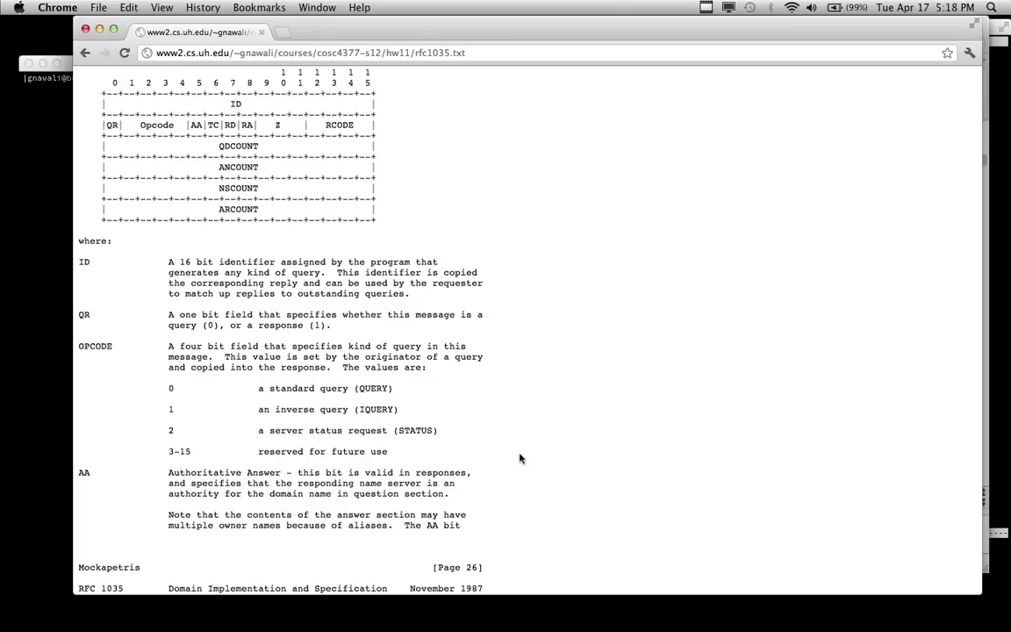
pyautogui.scroll(10, 520, 458)
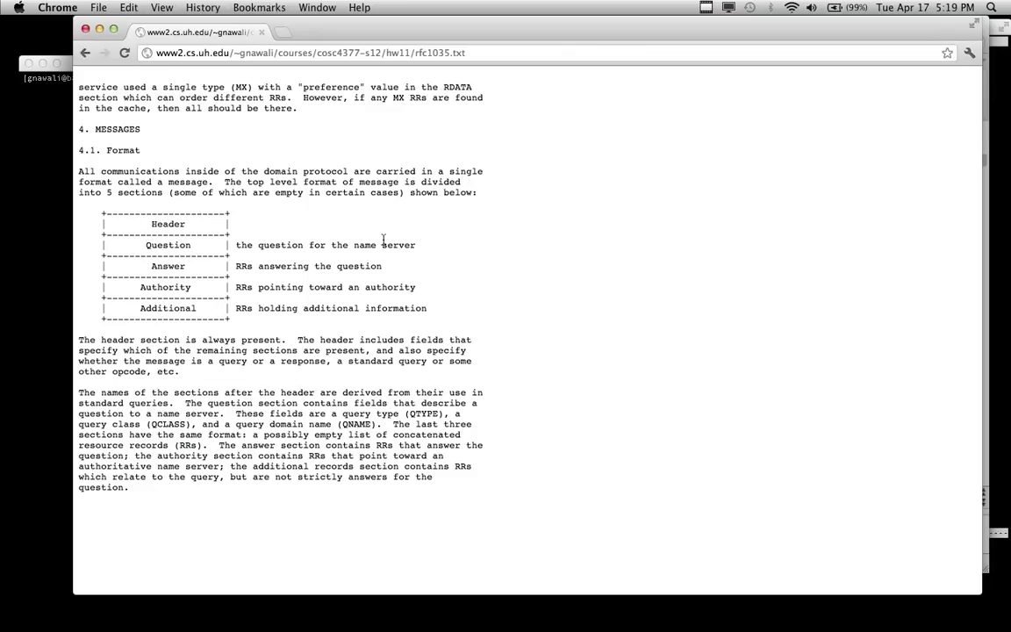
pyautogui.scroll(-10, 382, 238)
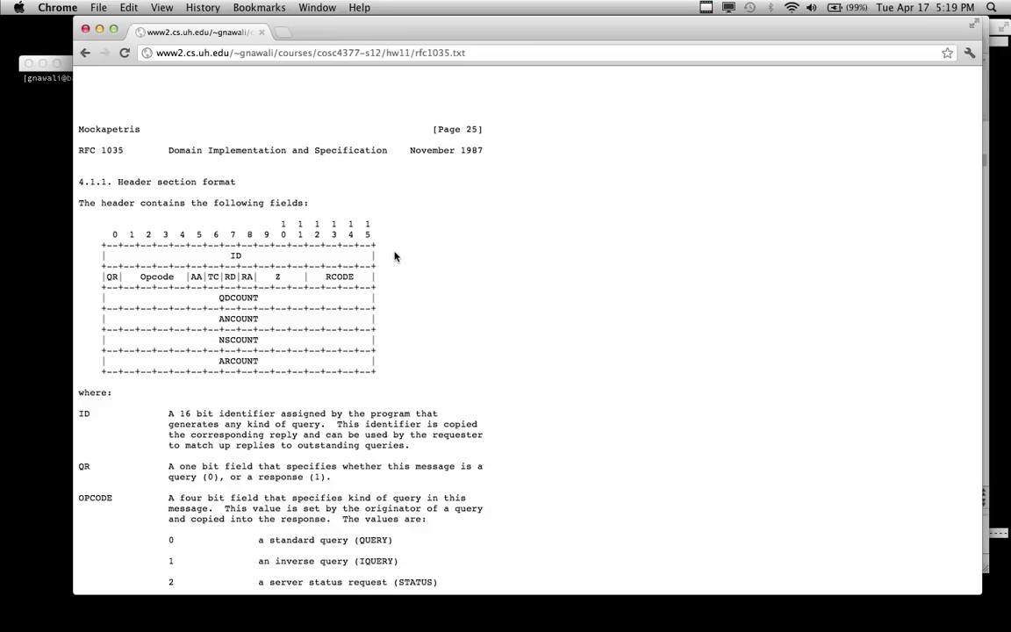
pyautogui.scroll(-10, 394, 256)
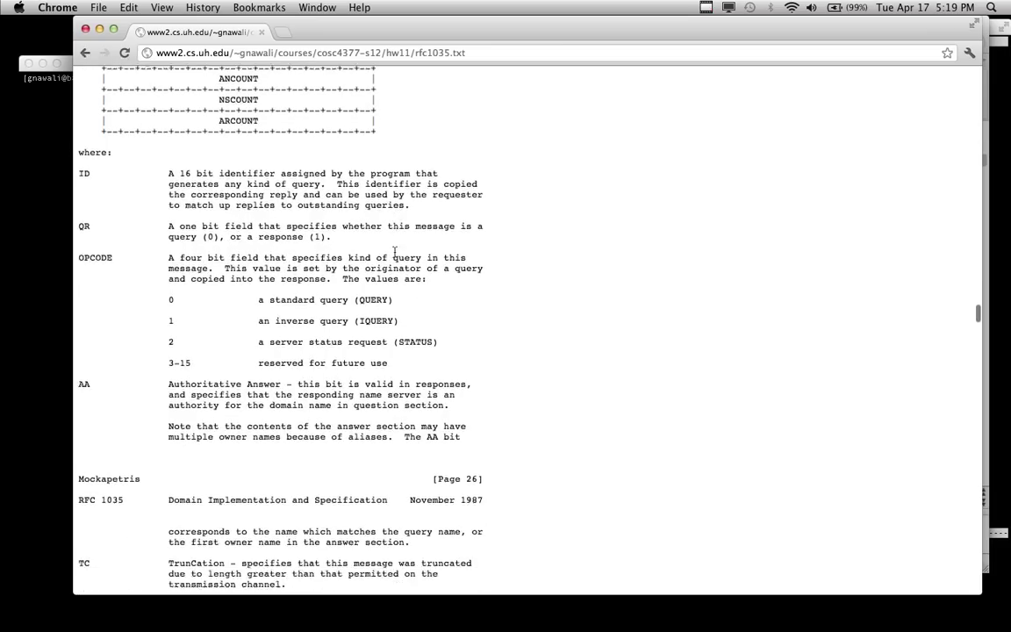
pyautogui.scroll(-6, 395, 256)
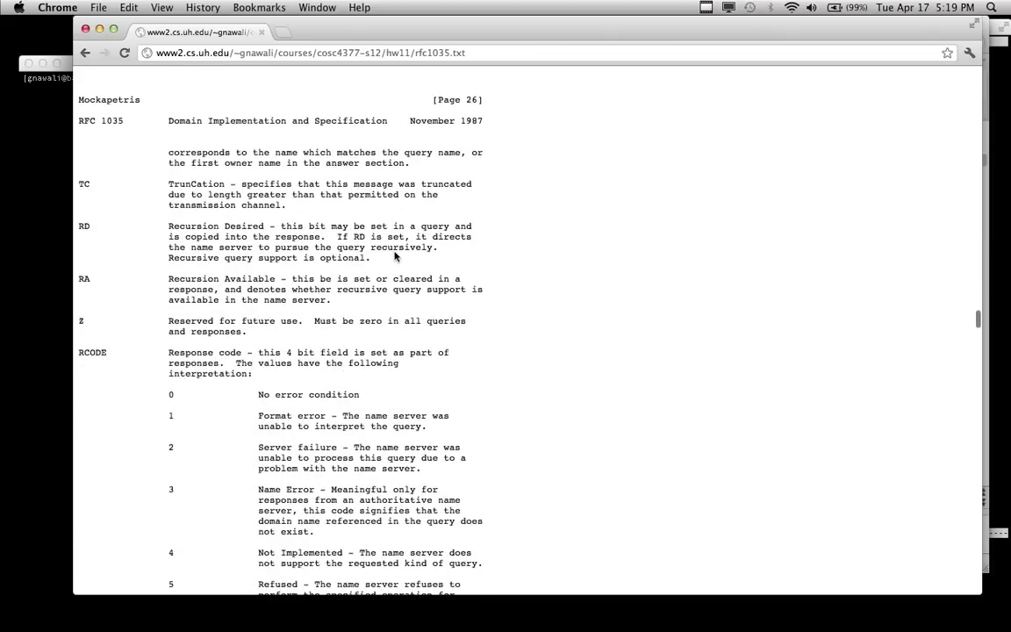
pyautogui.scroll(-20, 395, 256)
pyautogui.scroll(-5, 395, 256)
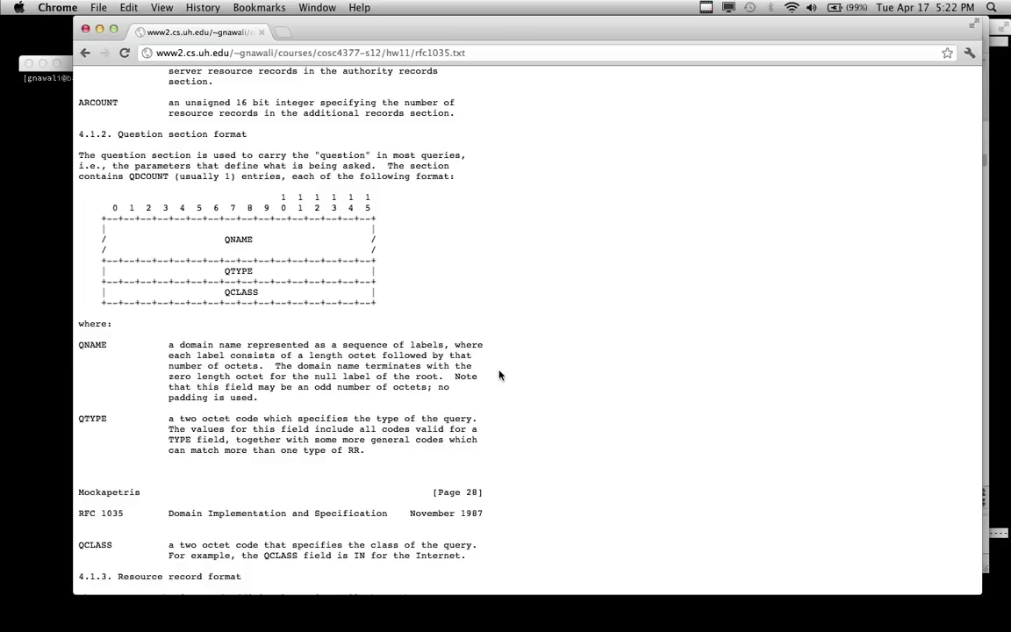
# Step: Write the encoded name 3www8mydomain3com0 at the Terminal prompt, then return to the RFC page
pyautogui.click(65, 166)
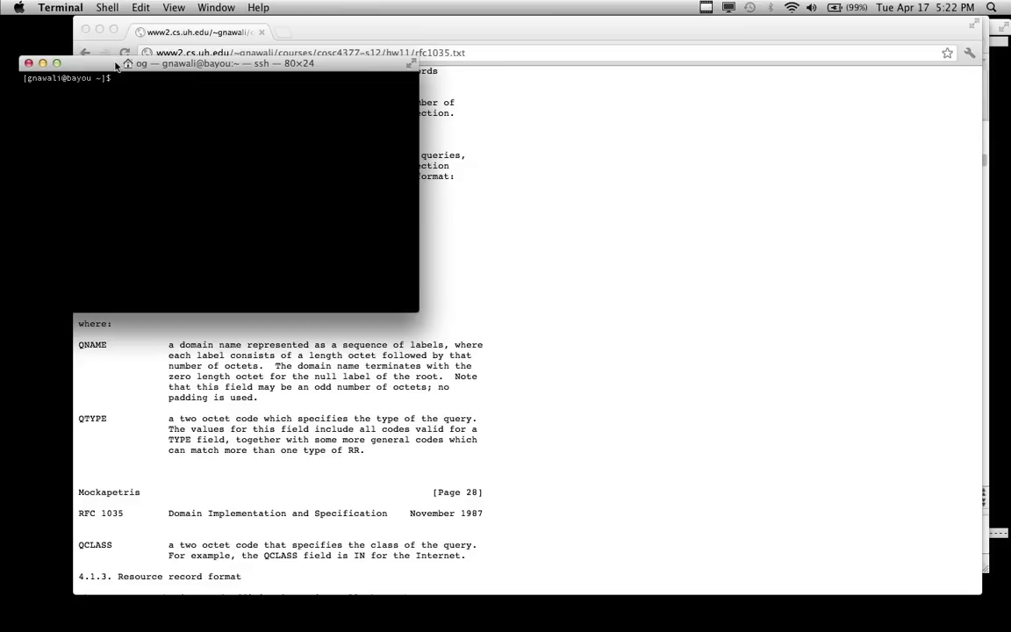
pyautogui.write('3www8mydomain3com')
pyautogui.write('0')
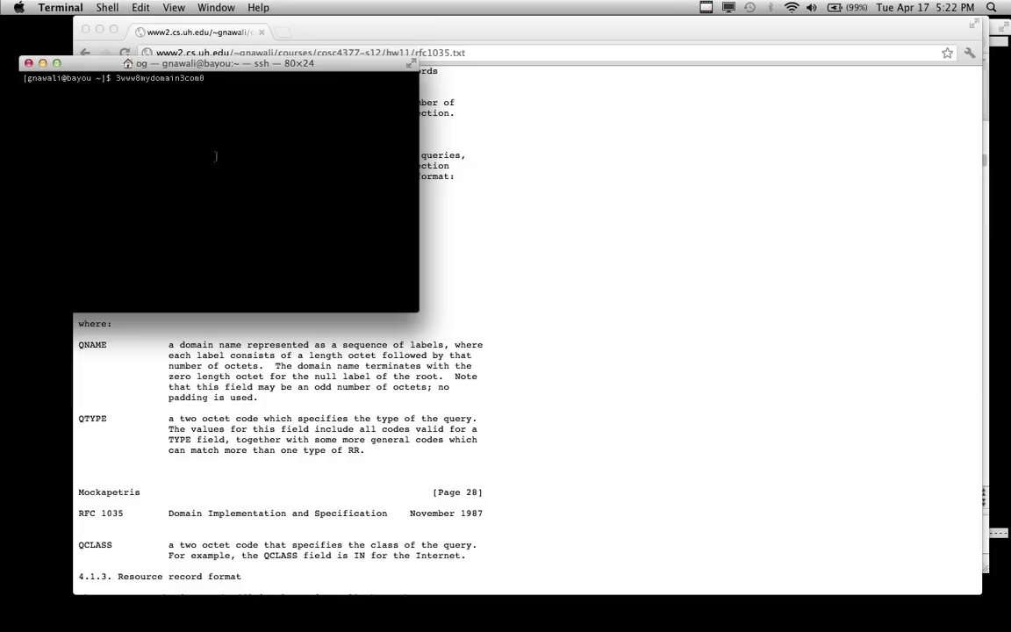
pyautogui.click(433, 342)
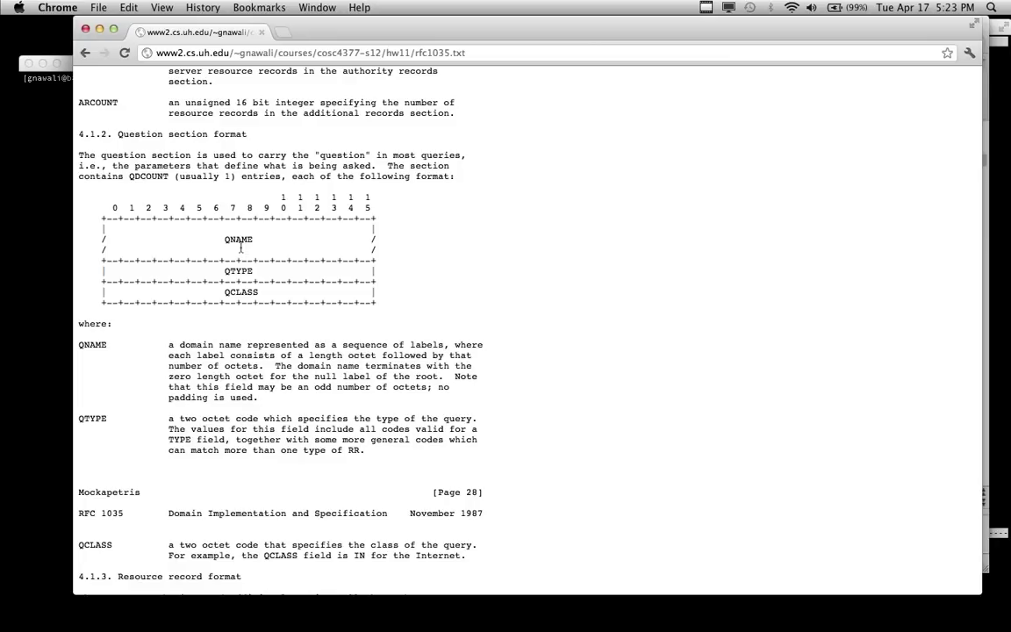
# Step: Bring the Terminal holding 3www8mydomain3com0 back in front of Chrome
pyautogui.click(48, 107)
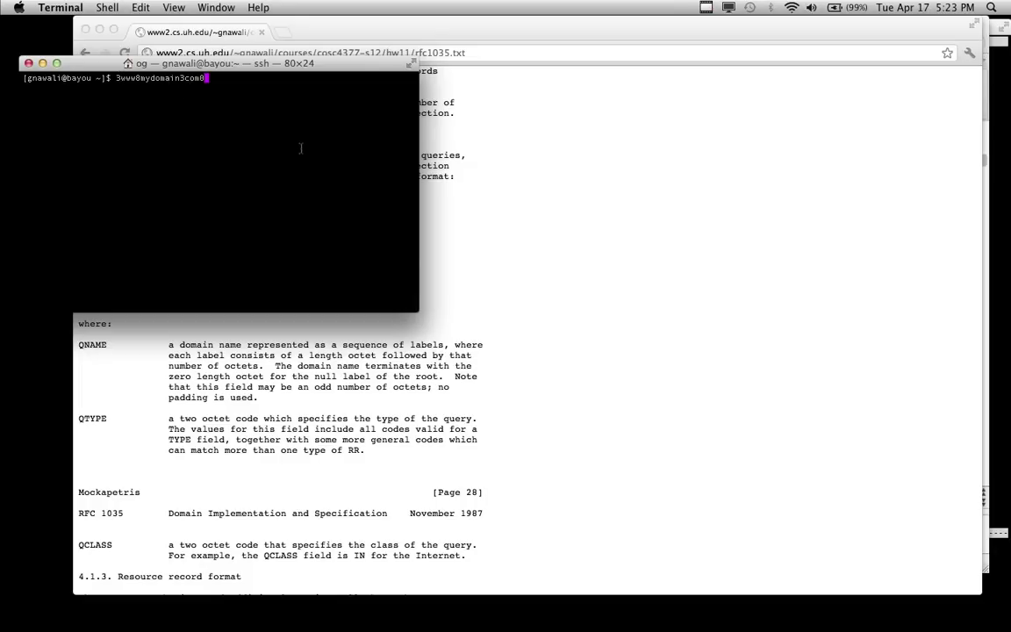
# Step: Switch back to Chrome's RFC 1035 4.1.2 Question section format page
pyautogui.click(593, 282)
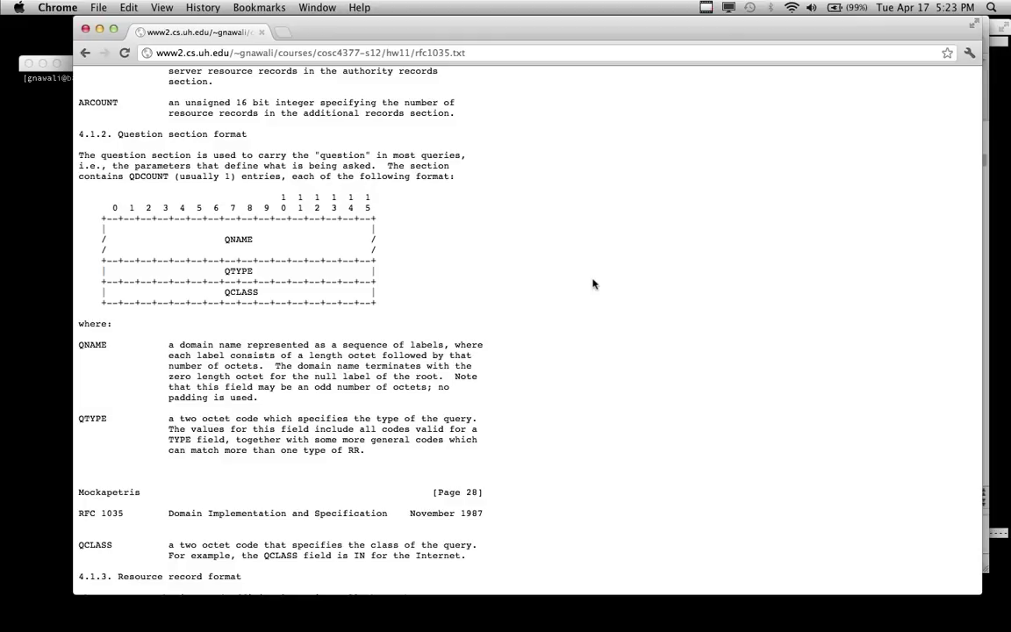
# Step: Scroll down slightly until section 4.1.3 Resource record format appears below QCLASS
pyautogui.scroll(-5, 593, 284)
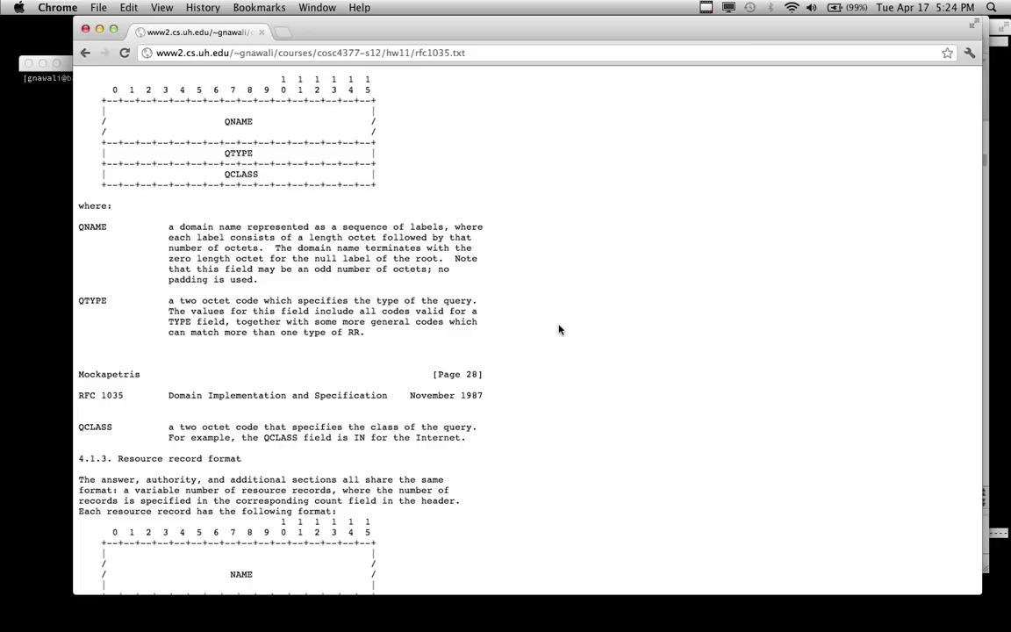
# Step: Search the RFC for QTYPE and read the text around the match
pyautogui.press('super+f')
pyautogui.write('QTYPE')
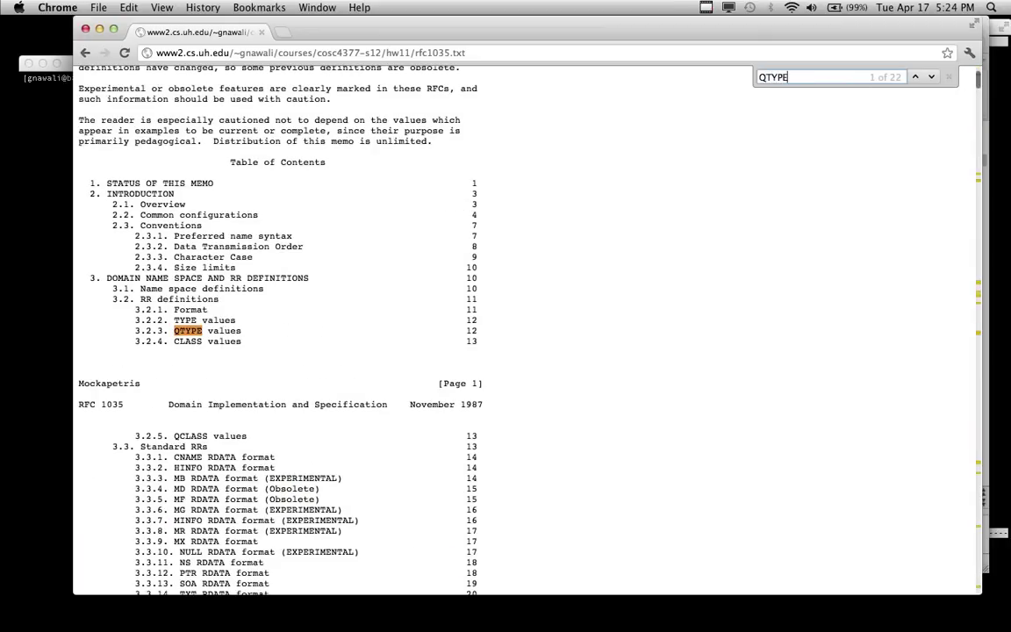
pyautogui.press('Return')
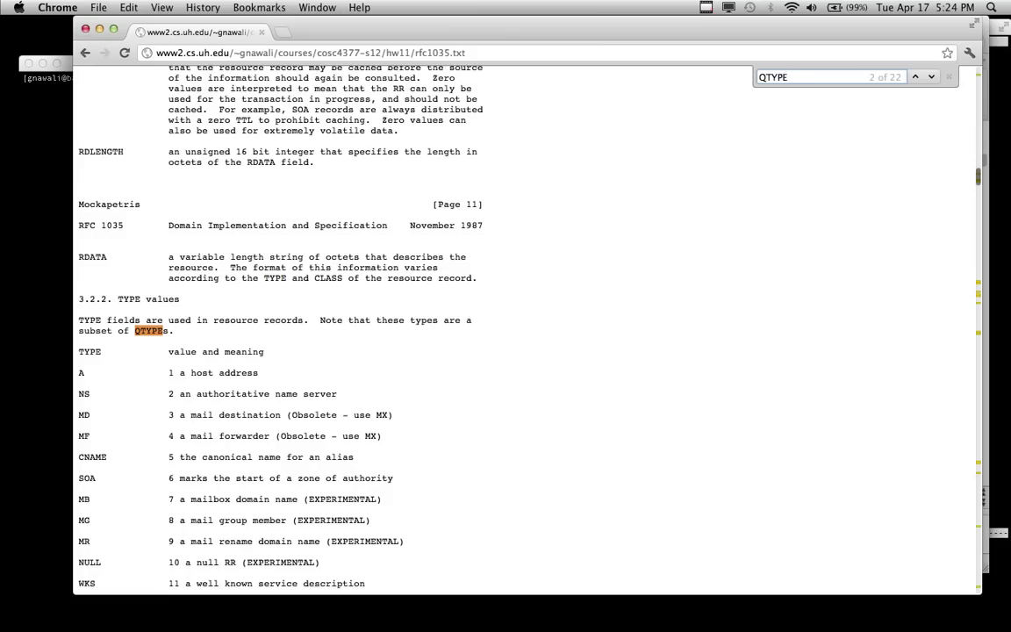
pyautogui.press('Escape')
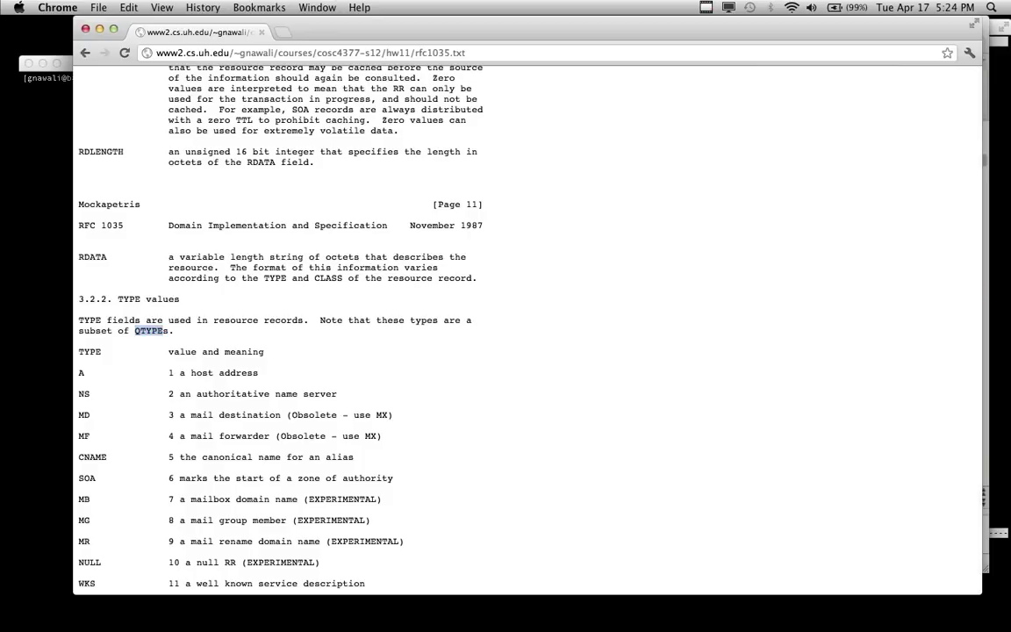
pyautogui.scroll(-2, 421, 395)
pyautogui.scroll(-1, 483, 325)
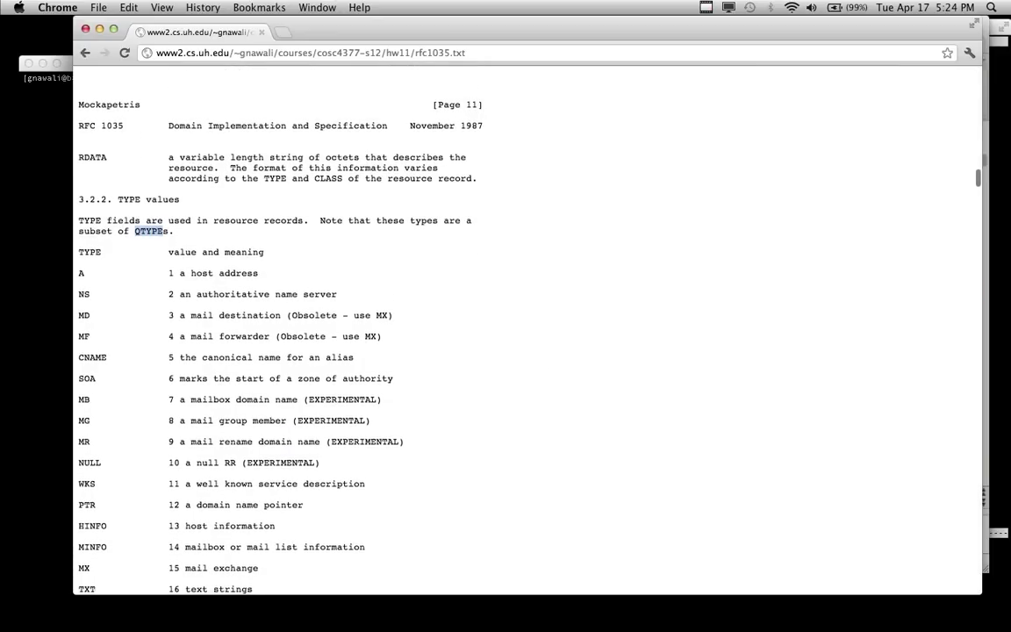
pyautogui.scroll(-1, 481, 413)
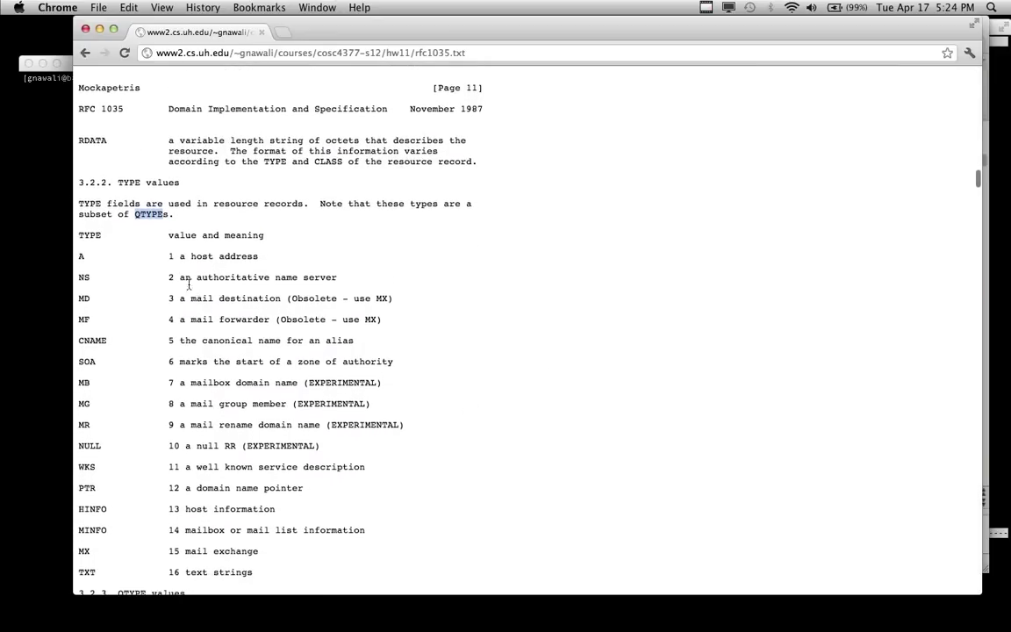
pyautogui.click(81, 257)
# Step: Jump to section 4.1.2 by searching for '4.1.2.'
pyautogui.press('super+f')
pyautogui.write('4.1.')
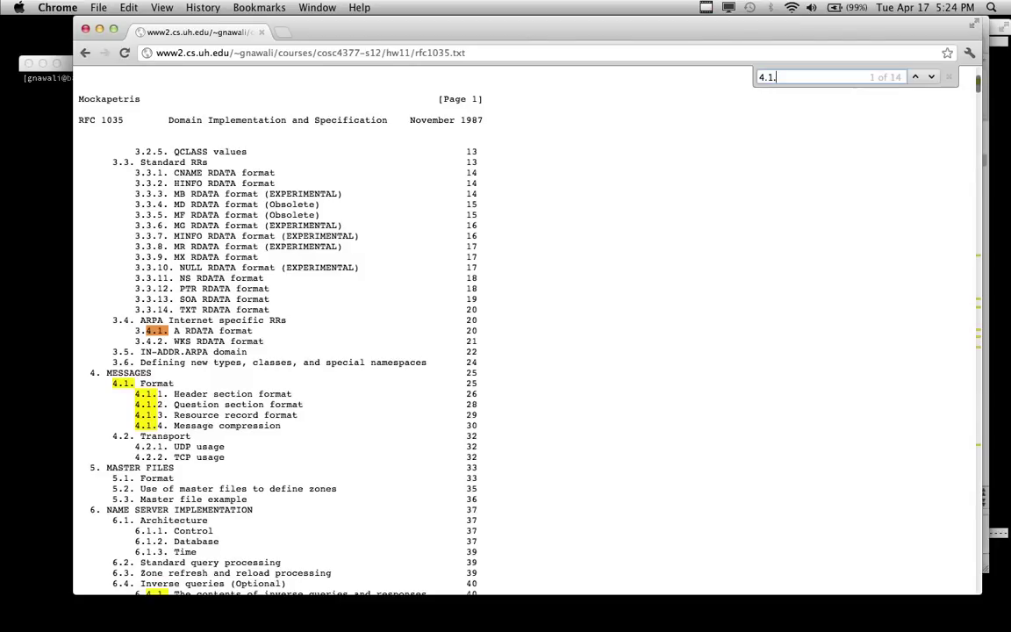
pyautogui.write('2.')
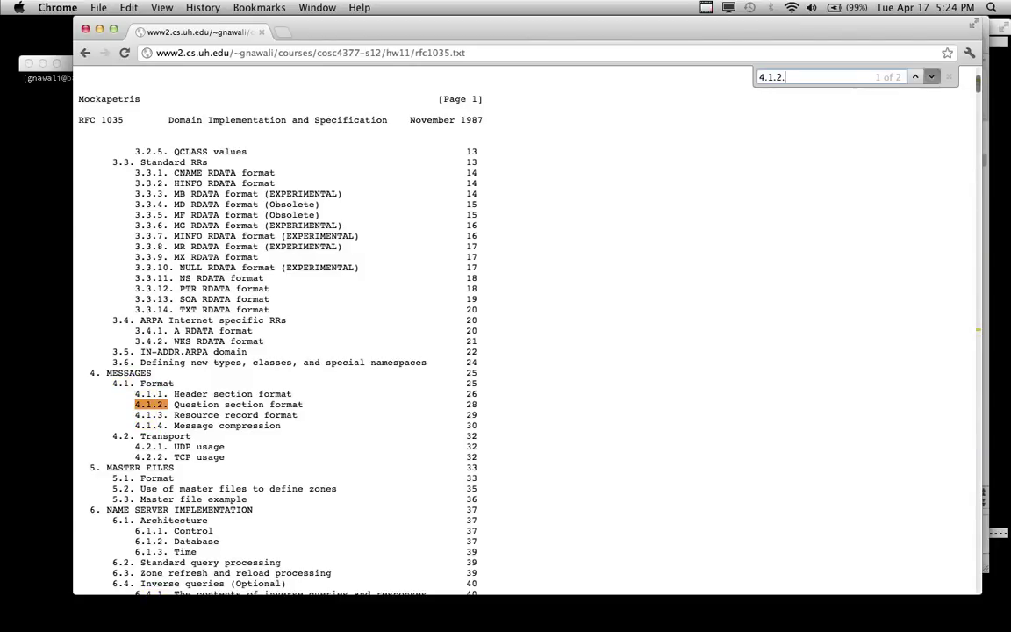
pyautogui.press('Return')
pyautogui.press('Escape')
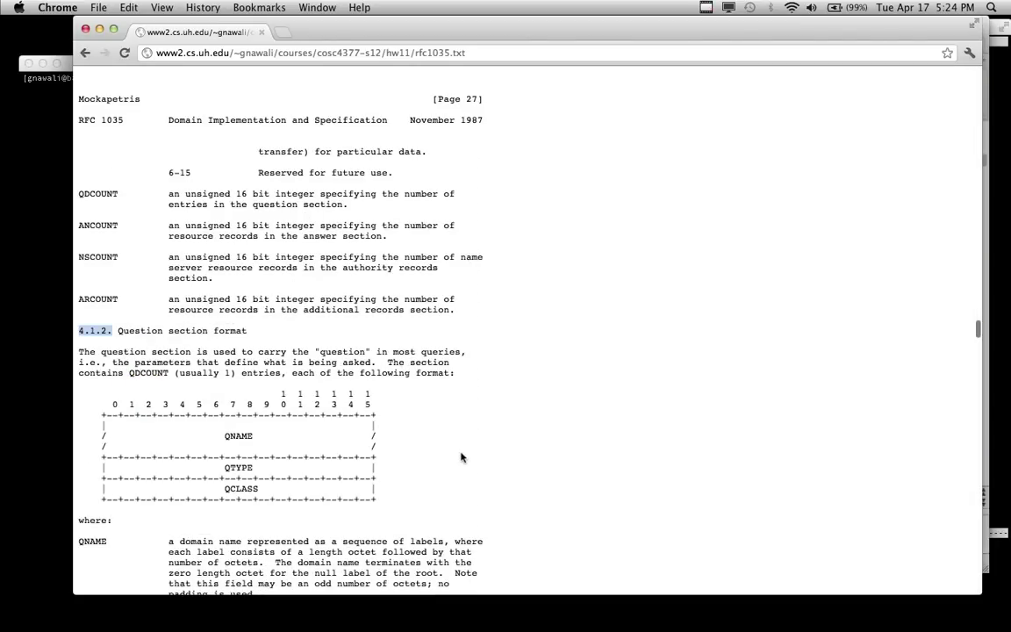
# Step: Search for 'qclass' to reach the CLASS values and select the value 1 for IN
pyautogui.scroll(-3, 417, 412)
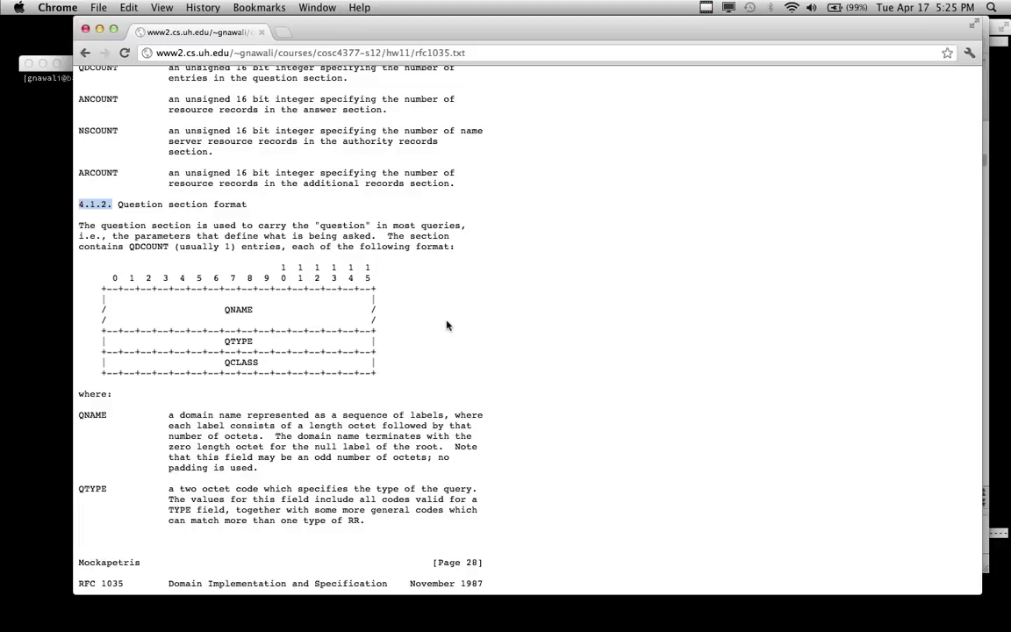
pyautogui.scroll(-3, 446, 325)
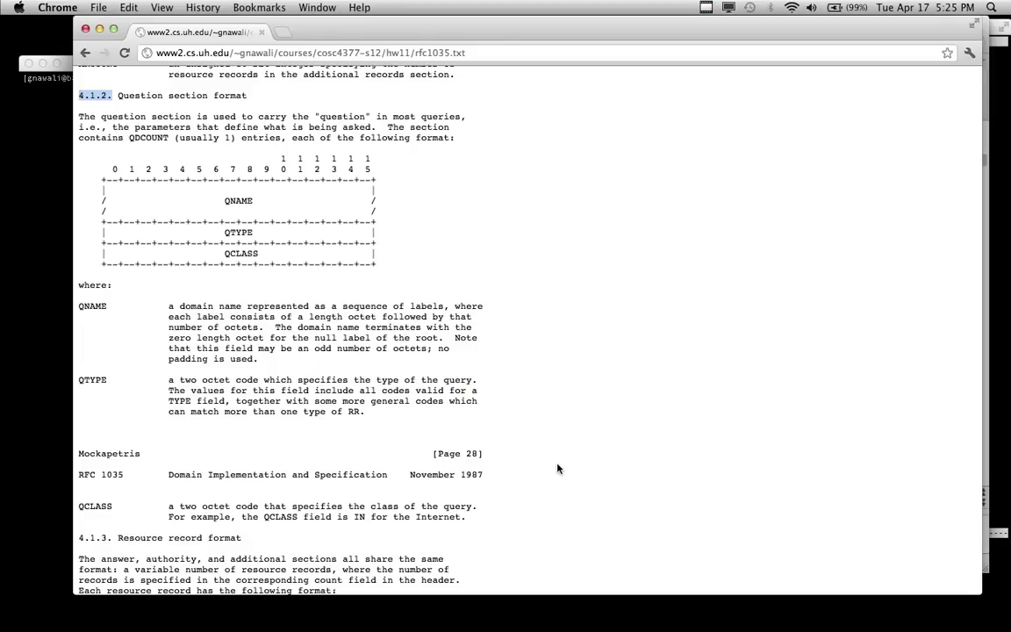
pyautogui.press('super+f')
pyautogui.write('q')
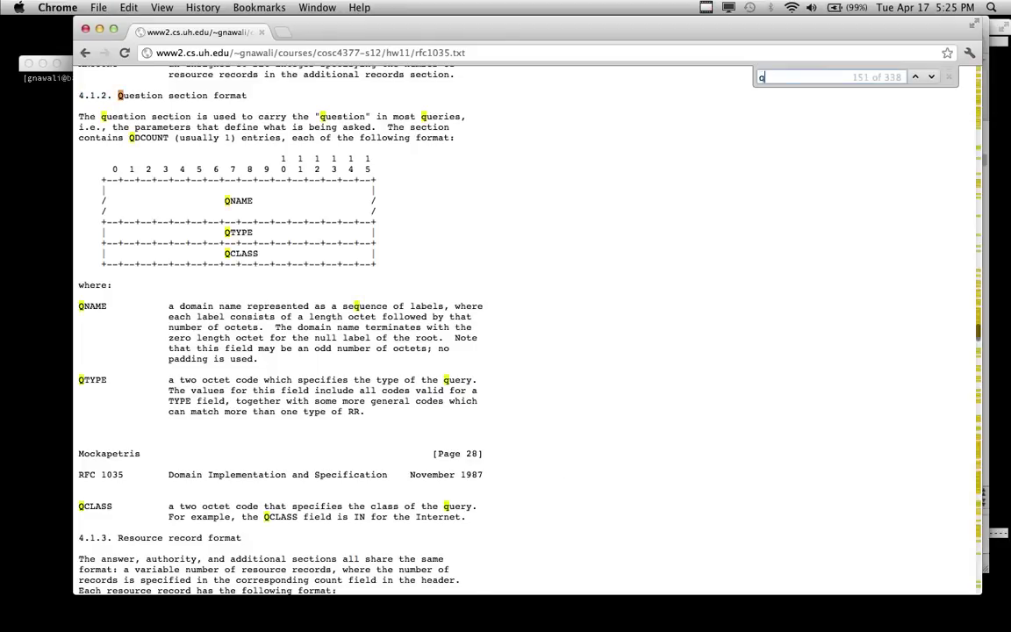
pyautogui.write('class')
pyautogui.press('Return')
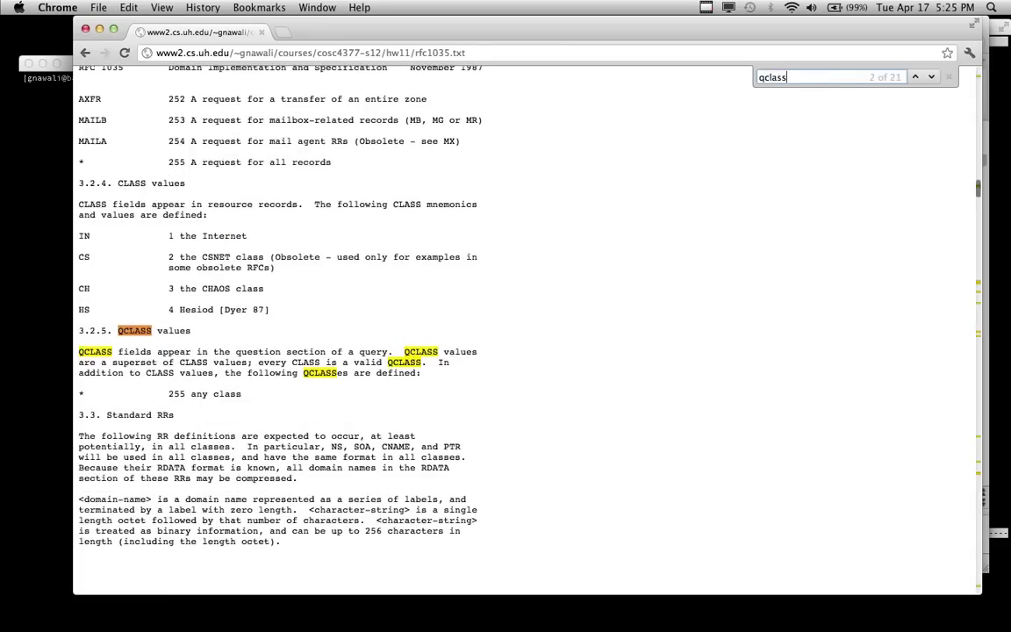
pyautogui.press('Escape')
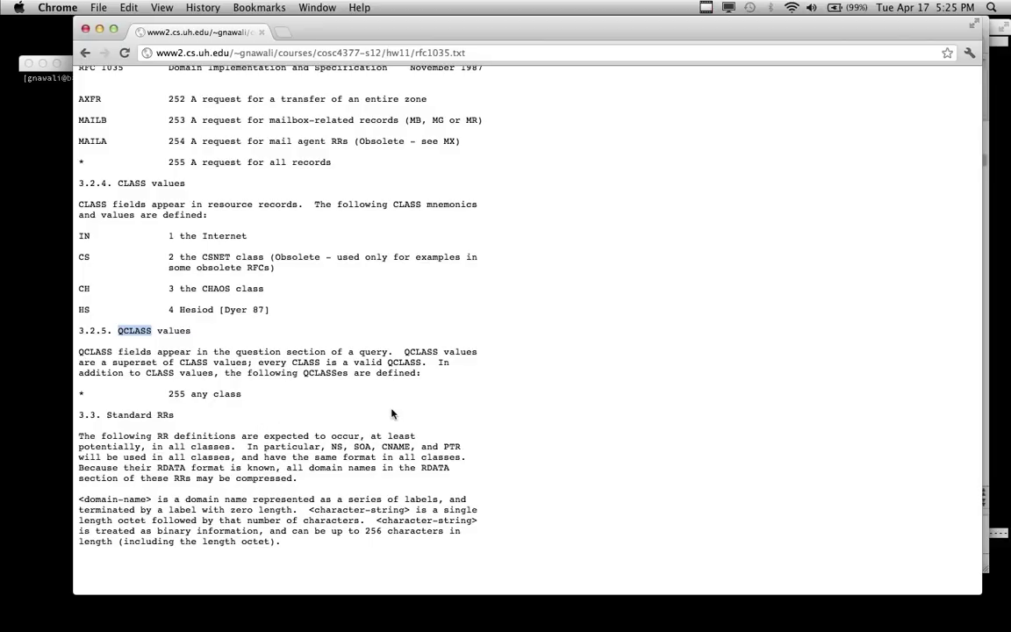
pyautogui.click(147, 183)
pyautogui.moveTo(168, 237); pyautogui.dragTo(171, 236)
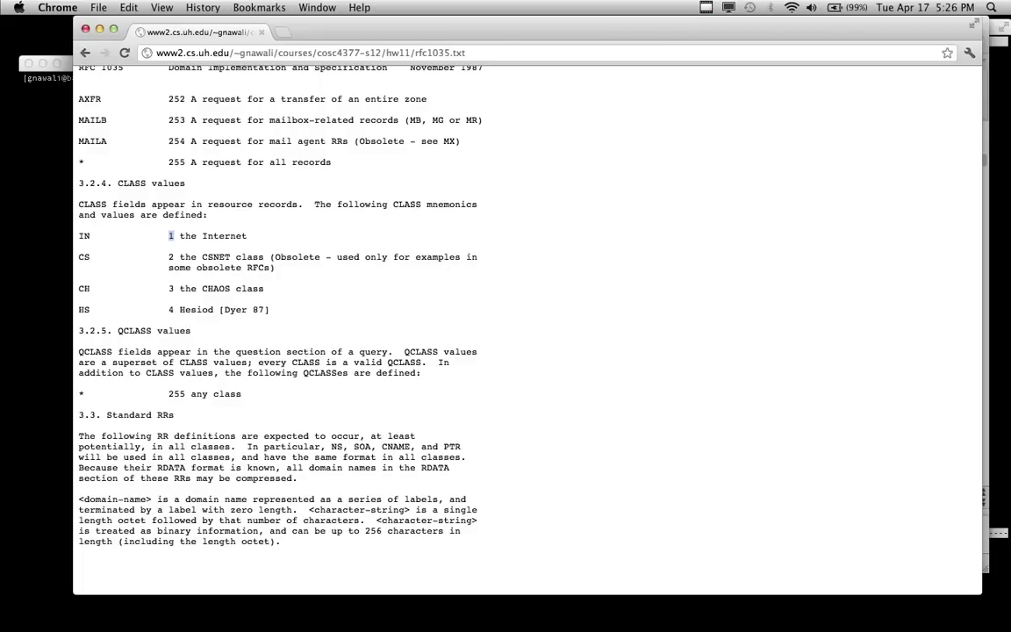
# Step: Search the RFC for '4.1.2.' and scroll to the QNAME, QTYPE and QCLASS diagram
pyautogui.hotkey('ctrl', 'f')
pyautogui.write('4.1.2.')
pyautogui.press('Return')
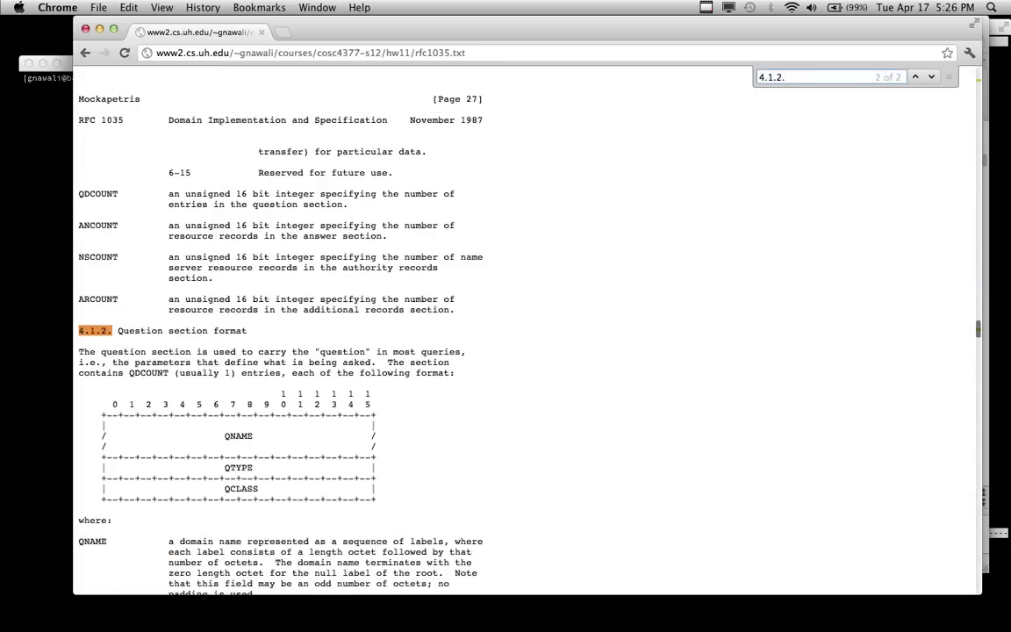
pyautogui.press('Escape')
pyautogui.scroll(-1, 460, 407)
pyautogui.scroll(-1, 460, 408)
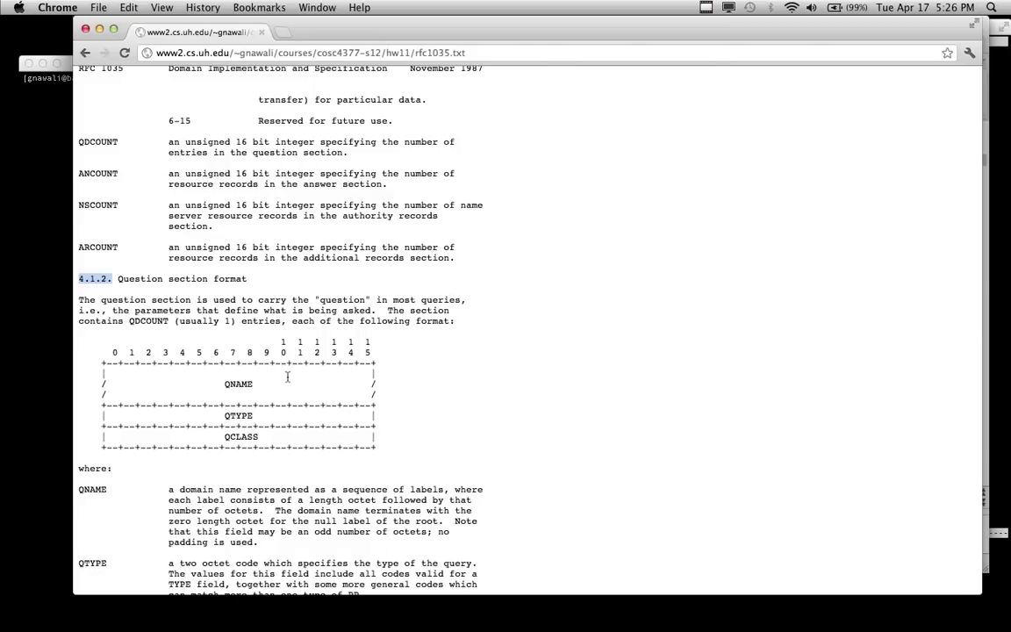
pyautogui.click(52, 127)
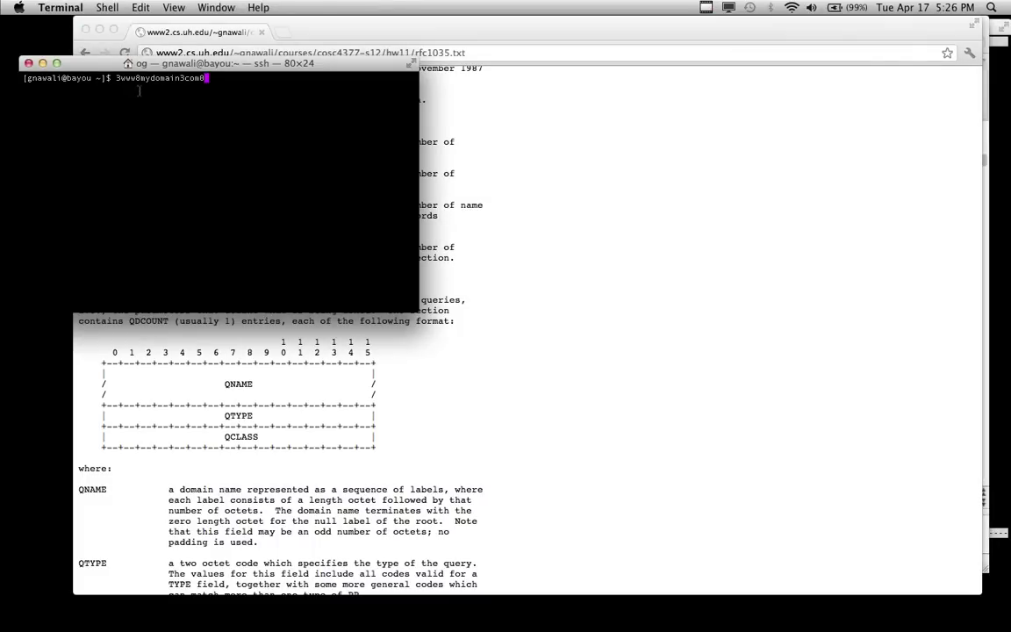
pyautogui.click(559, 221)
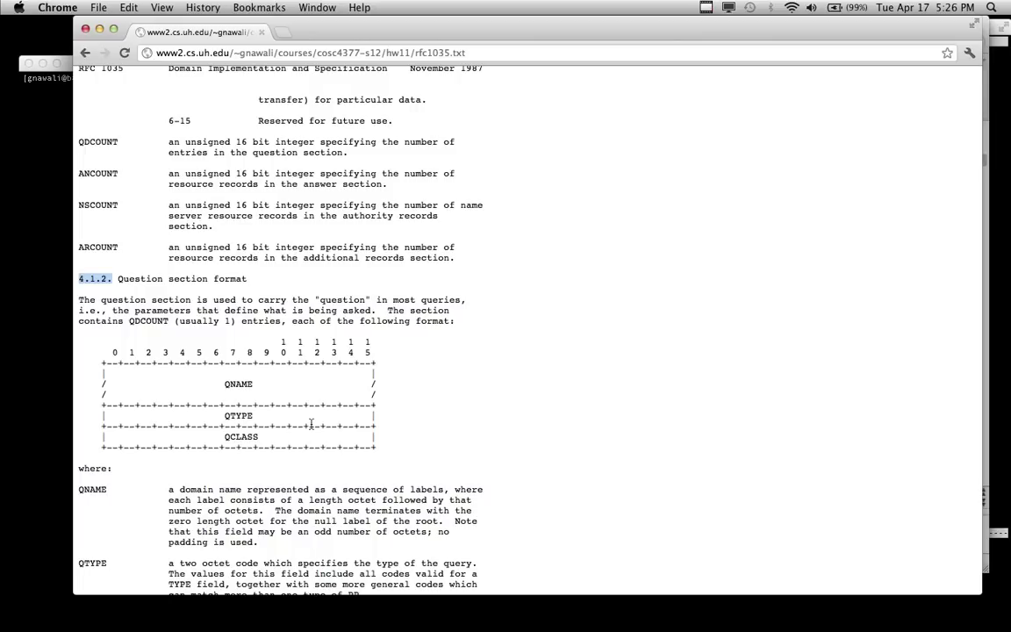
pyautogui.scroll(-5, 312, 425)
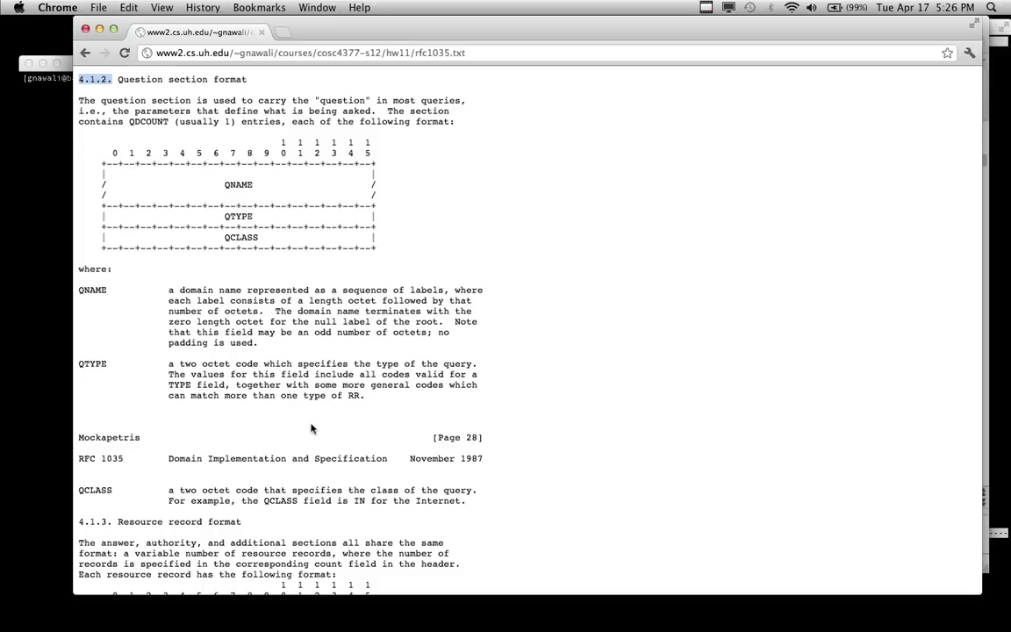
pyautogui.scroll(2, 311, 428)
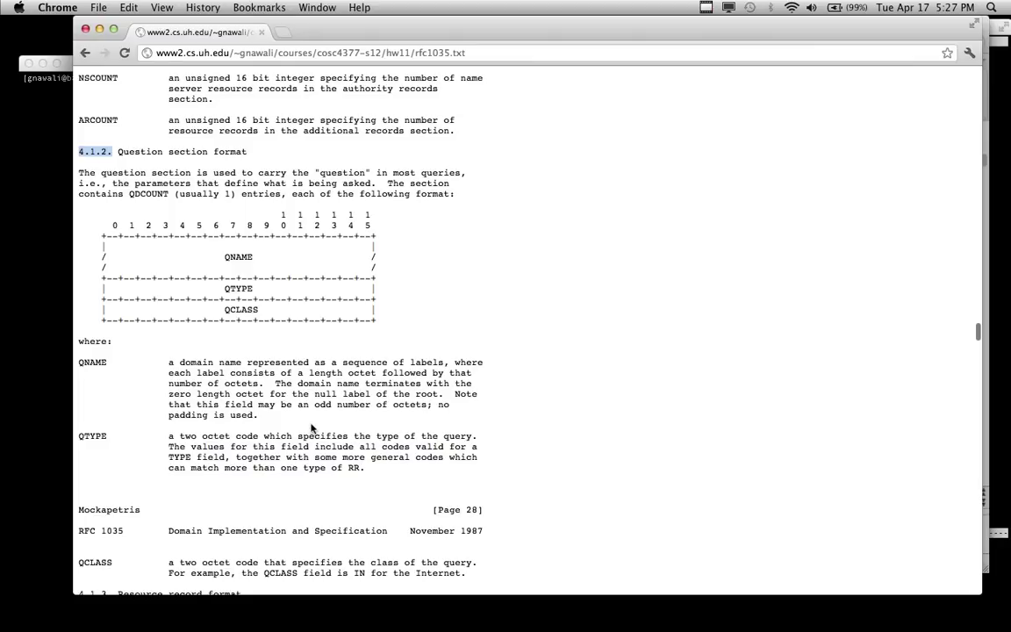
# Step: Back in Terminal, discard the pending shell command and clear the screen
pyautogui.press('super+Tab')
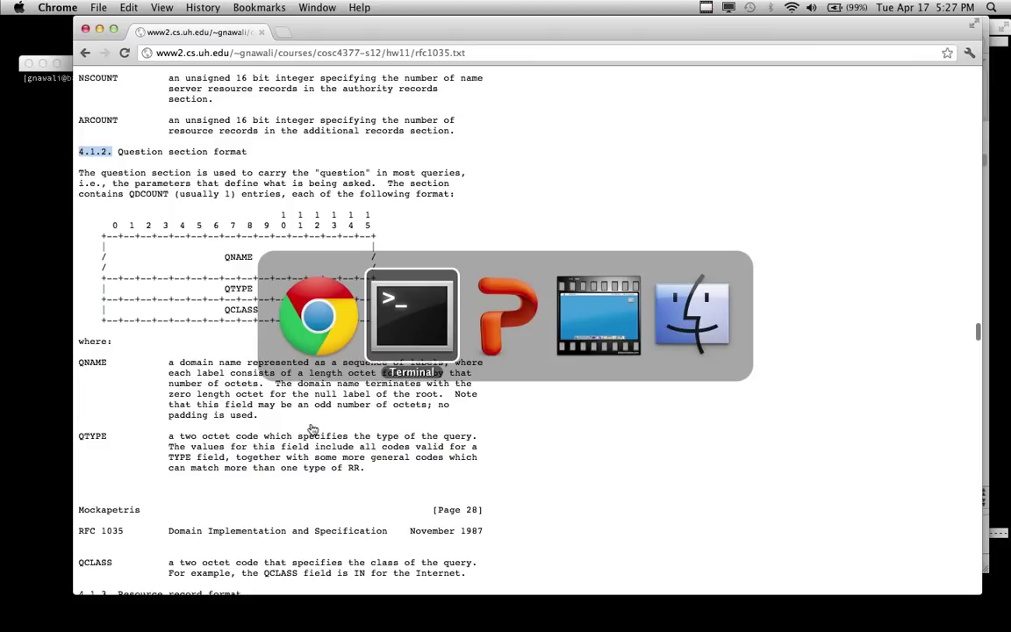
pyautogui.hotkey('ctrl', 'c')
pyautogui.write('clear')
pyautogui.press('Return')
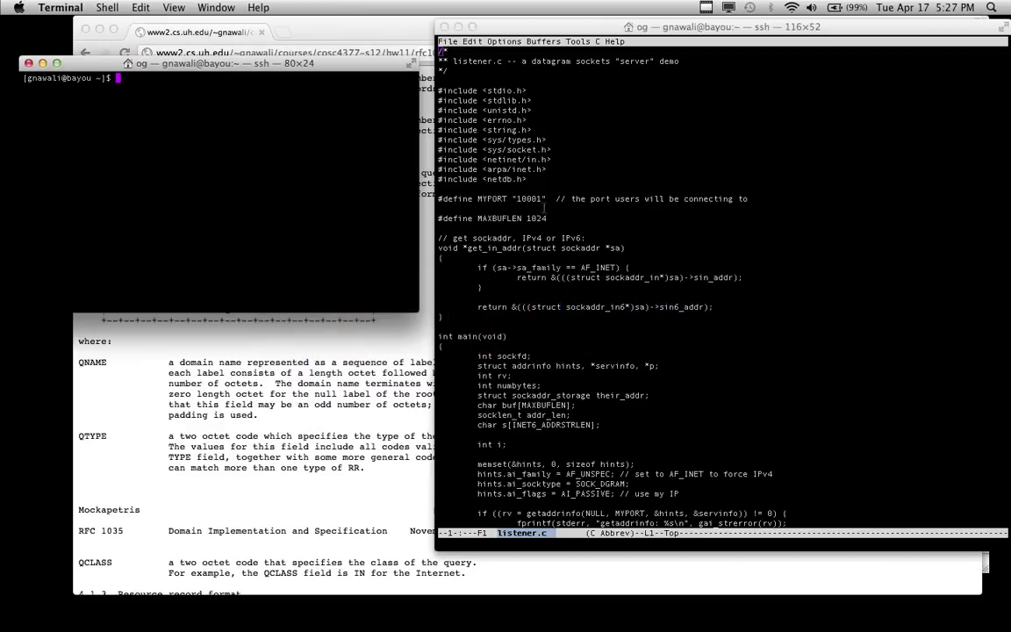
# Step: Step through listener.c in emacs past the socket binding loop and recvfrom code
pyautogui.click(716, 267)
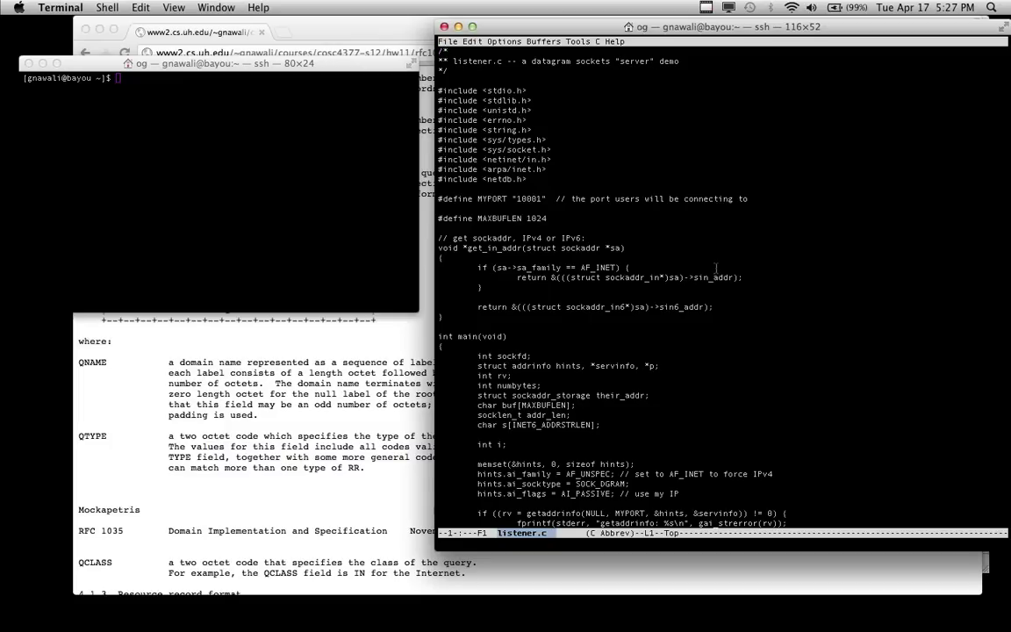
pyautogui.press('Down')
pyautogui.press('Down')
pyautogui.press('Down')
pyautogui.press('Down')
pyautogui.press('End')
pyautogui.press('Home')
pyautogui.press('Down')
pyautogui.press('Down')
pyautogui.press('Down')
pyautogui.press('Down')
pyautogui.press('Down')
pyautogui.press('Down')
pyautogui.press('Down')
pyautogui.press('Down')
pyautogui.press('Down')
pyautogui.press('Down')
pyautogui.press('Down')
pyautogui.press('Down')
pyautogui.press('Down')
pyautogui.press('Down')
pyautogui.press('Down')
pyautogui.press('Down')
pyautogui.press('Down')
pyautogui.press('Down')
pyautogui.press('Down')
pyautogui.press('Down')
pyautogui.press('Down')
pyautogui.press('Down')
pyautogui.press('Down')
pyautogui.press('Down')
pyautogui.press('Down')
pyautogui.press('Down')
pyautogui.press('Down')
pyautogui.press('Down')
pyautogui.press('Down')
pyautogui.press('Down')
pyautogui.press('Down')
pyautogui.press('Down')
pyautogui.press('Down')
pyautogui.press('Down')
pyautogui.press('Down')
pyautogui.press('Down')
pyautogui.press('Down')
pyautogui.press('Down')
pyautogui.press('Down')
pyautogui.press('Down')
pyautogui.press('Down')
pyautogui.press('Down')
pyautogui.press('Down')
pyautogui.press('Down')
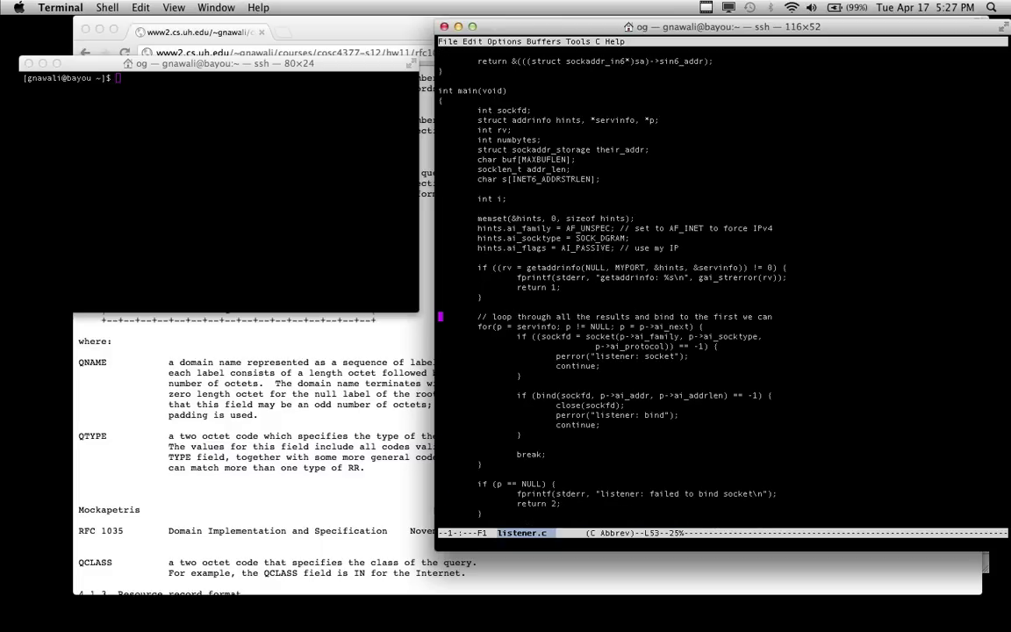
pyautogui.press('Down')
pyautogui.press('Down')
pyautogui.press('Down')
pyautogui.press('Down')
pyautogui.press('Down')
pyautogui.press('Down')
pyautogui.press('Down')
pyautogui.press('Down')
pyautogui.press('Down')
pyautogui.press('Down')
pyautogui.press('Down')
pyautogui.press('Down')
pyautogui.press('Down')
pyautogui.press('Down')
pyautogui.press('Down')
pyautogui.press('Down')
pyautogui.press('Down')
pyautogui.press('Down')
pyautogui.press('Down')
pyautogui.press('Down')
pyautogui.press('Down')
pyautogui.press('Down')
pyautogui.press('Down')
pyautogui.press('Down')
pyautogui.press('Down')
pyautogui.press('Down')
pyautogui.press('Down')
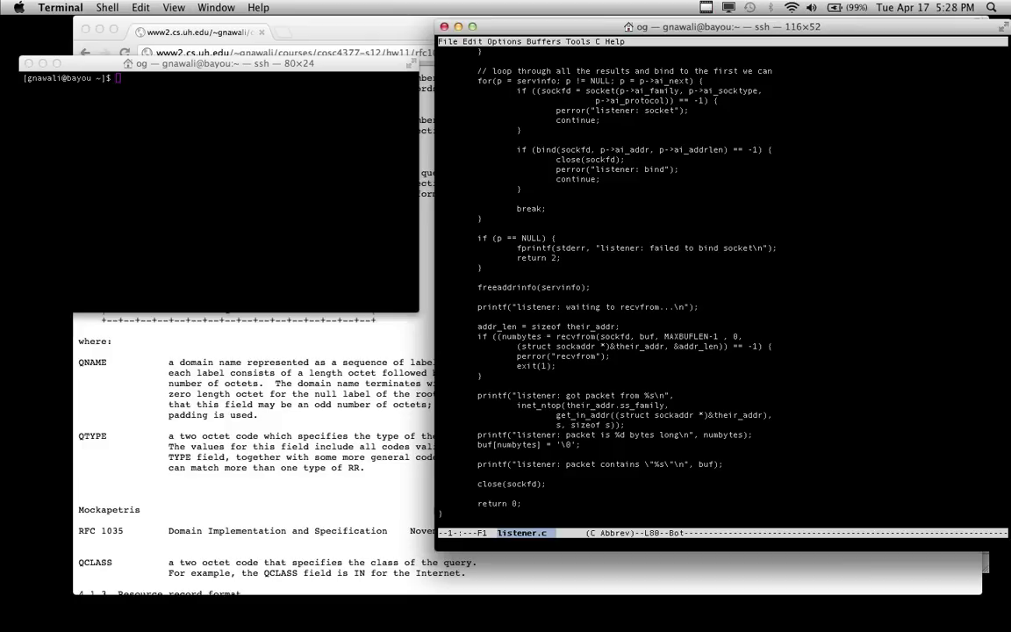
pyautogui.press('Down')
pyautogui.press('Down')
pyautogui.press('Down')
pyautogui.press('Down')
pyautogui.press('Down')
pyautogui.press('Down')
pyautogui.press('Down')
pyautogui.press('Down')
pyautogui.press('Down')
pyautogui.press('Down')
pyautogui.press('Down')
# Step: Cut the packet-length printf line and paste it below the buf[numbytes] line
pyautogui.press('Up')
pyautogui.hotkey('ctrl', 'k')
pyautogui.hotkey('ctrl', 'k')
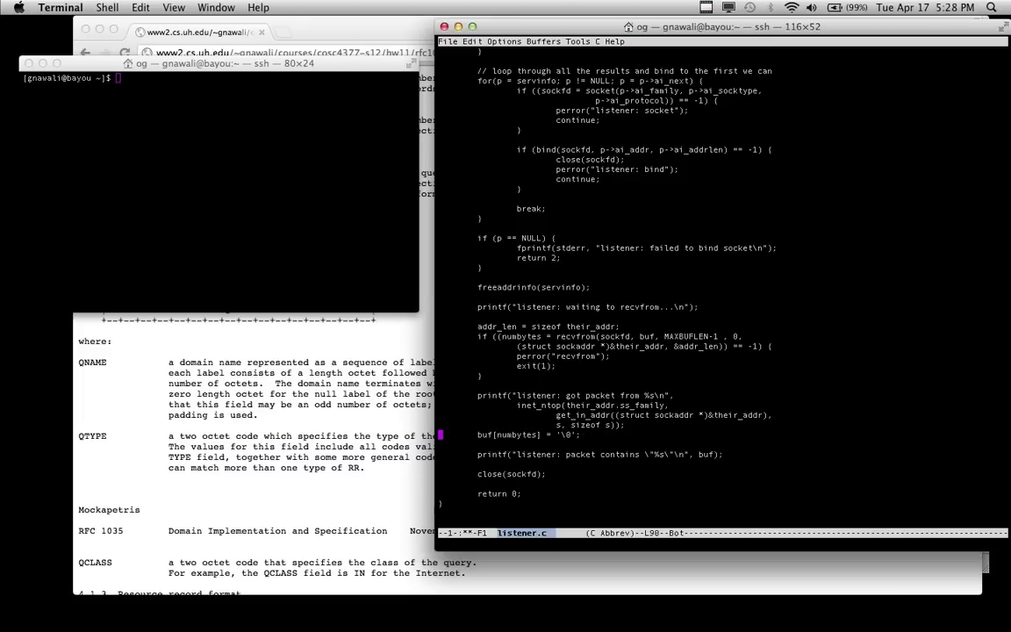
pyautogui.hotkey('ctrl', 'y')
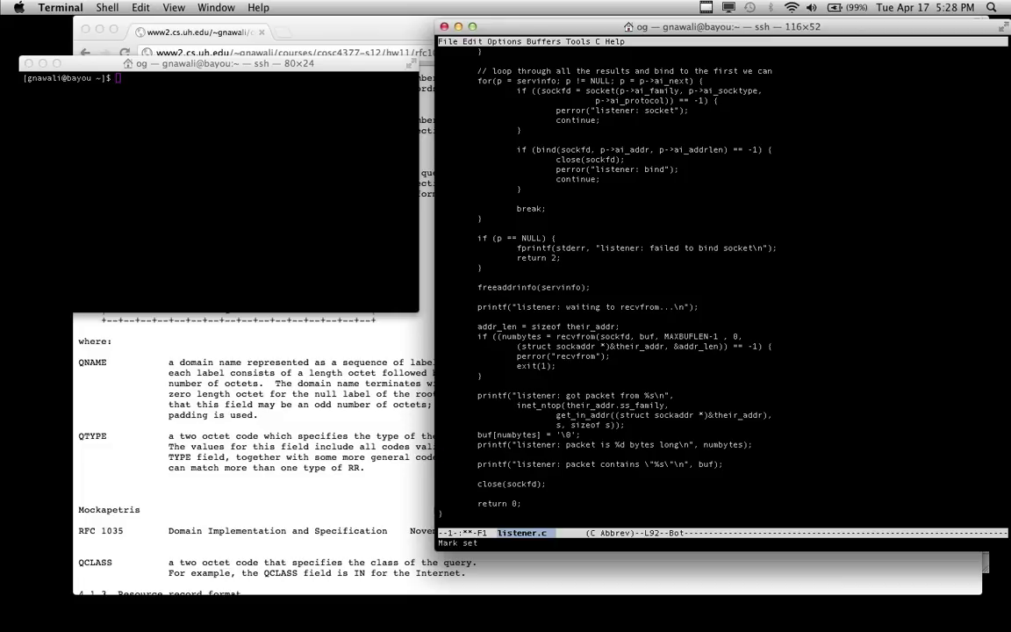
# Step: Save listener.c and open blank lines after the packet-contents printf
pyautogui.press('Down')
pyautogui.hotkey('ctrl', 'e')
pyautogui.hotkey('ctrl', 'x')
pyautogui.hotkey('ctrl', 's')
pyautogui.press('Return')
pyautogui.press('Return')
pyautogui.press('Return')
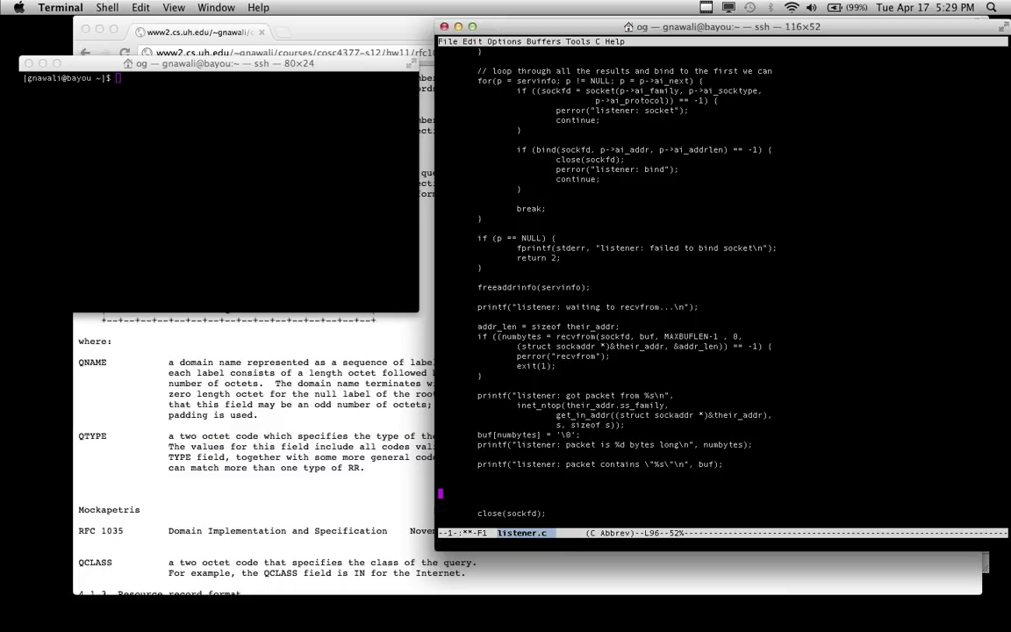
pyautogui.hotkey('ctrl', 'l')
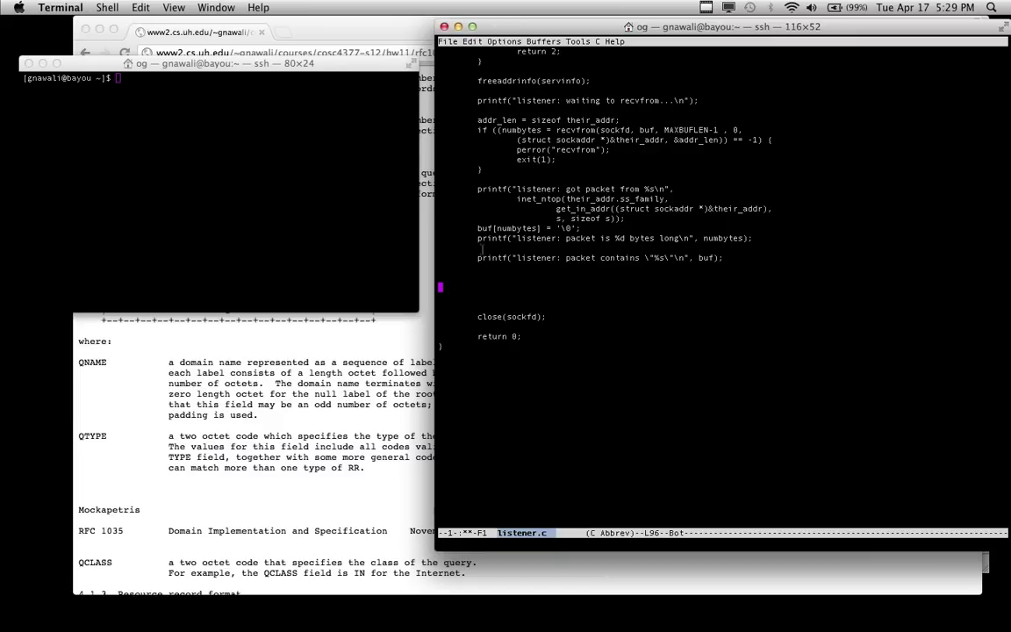
pyautogui.click(306, 342)
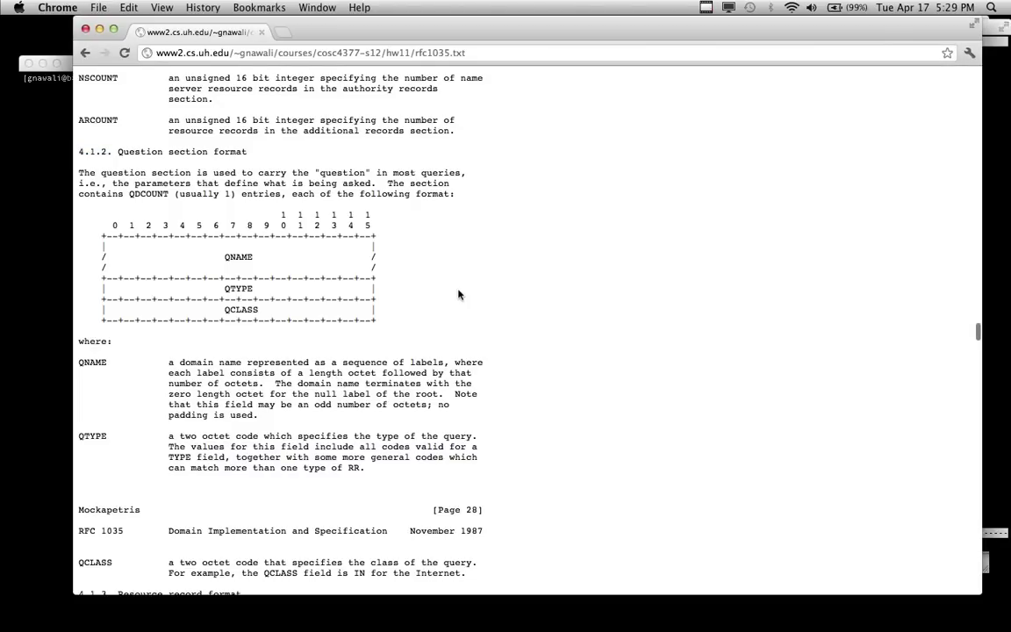
pyautogui.scroll(15, 457, 294)
pyautogui.scroll(7, 457, 294)
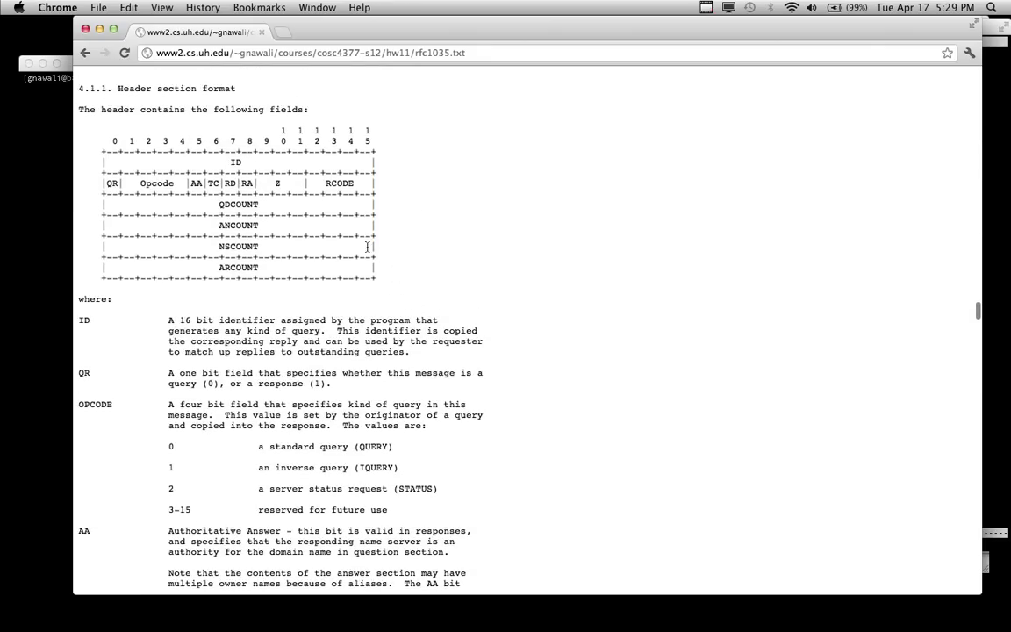
pyautogui.scroll(12, 368, 247)
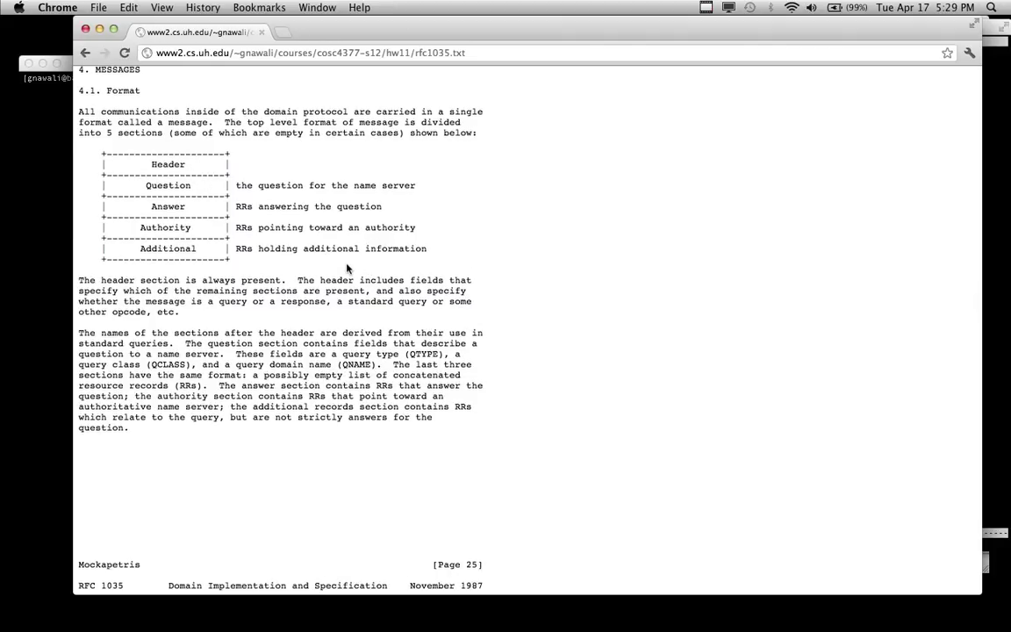
pyautogui.scroll(-18, 347, 268)
pyautogui.scroll(-17, 347, 266)
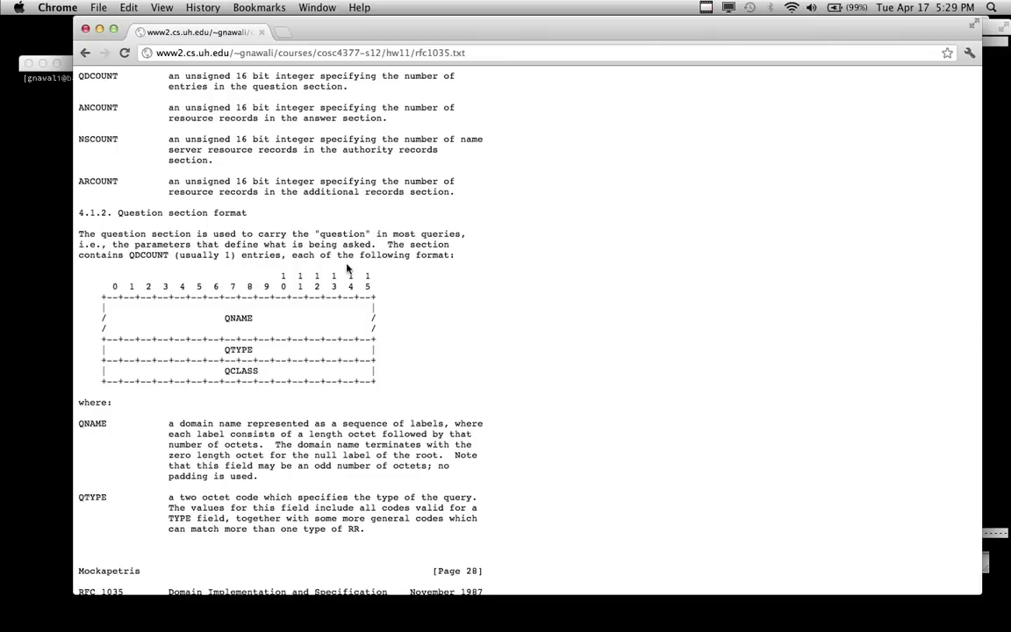
pyautogui.press('super+Tab')
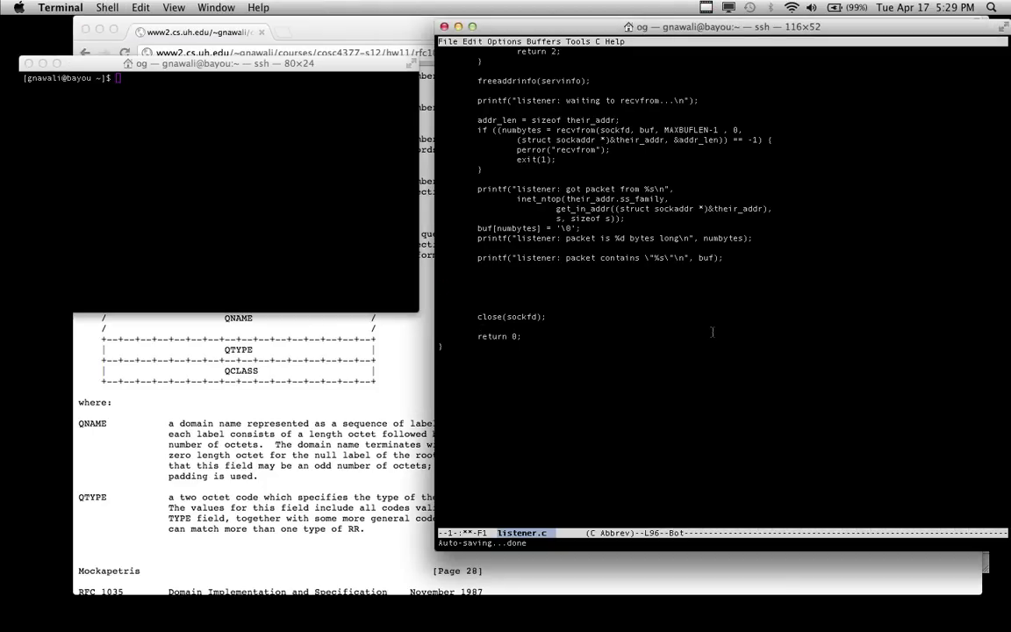
# Step: Indent the blank line, save listener.c, and open the notes file in emacs
pyautogui.press('Tab')
pyautogui.hotkey('ctrl', 'x')
pyautogui.hotkey('ctrl', 's')
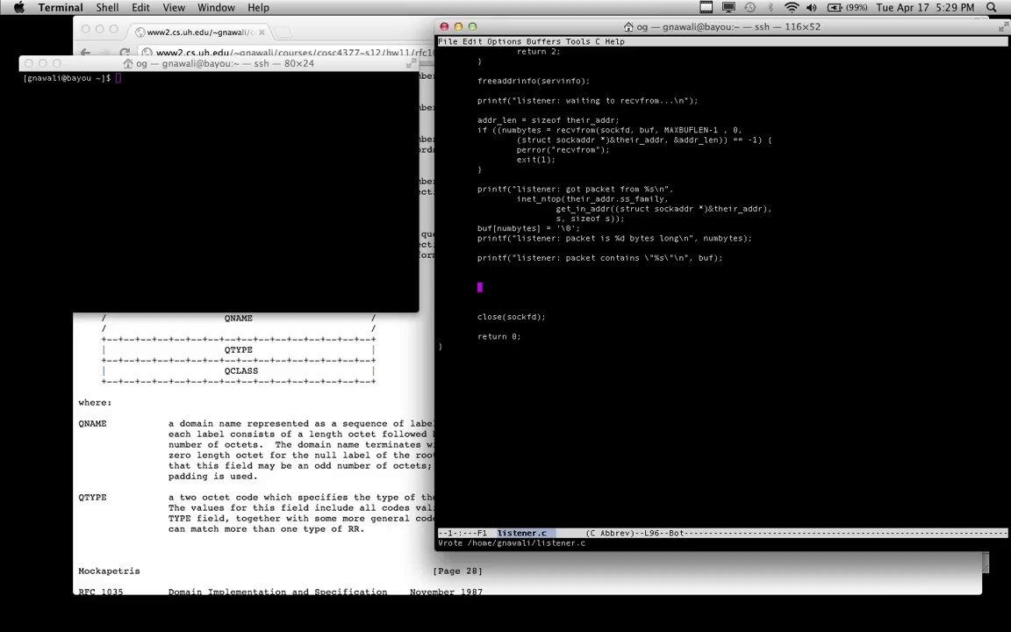
pyautogui.hotkey('ctrl', 'x')
pyautogui.hotkey('ctrl', 'f')
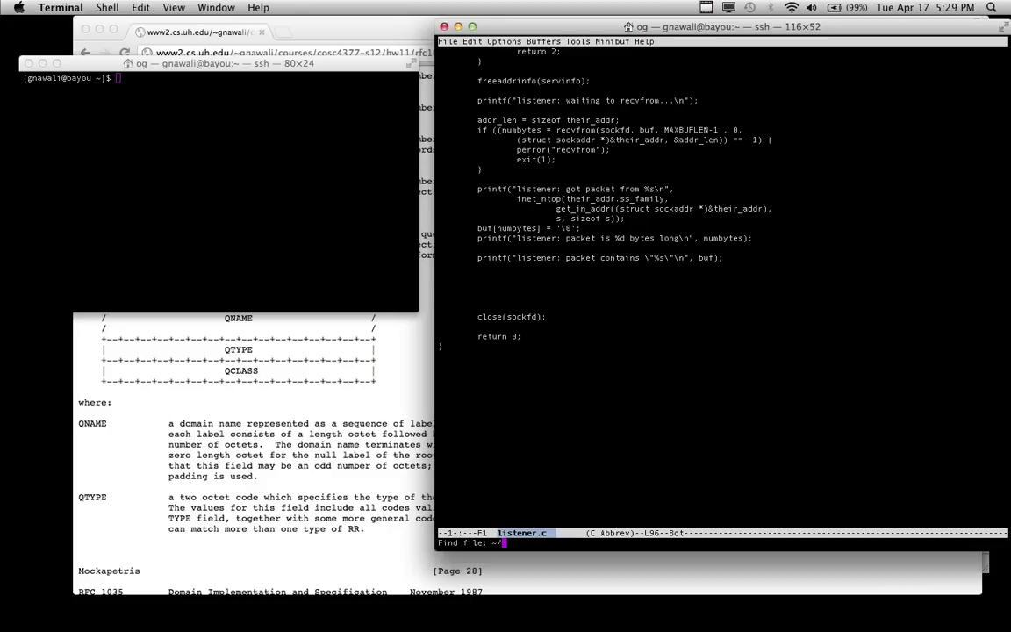
pyautogui.write('no')
pyautogui.press('Tab')
pyautogui.write('tes')
pyautogui.press('Return')
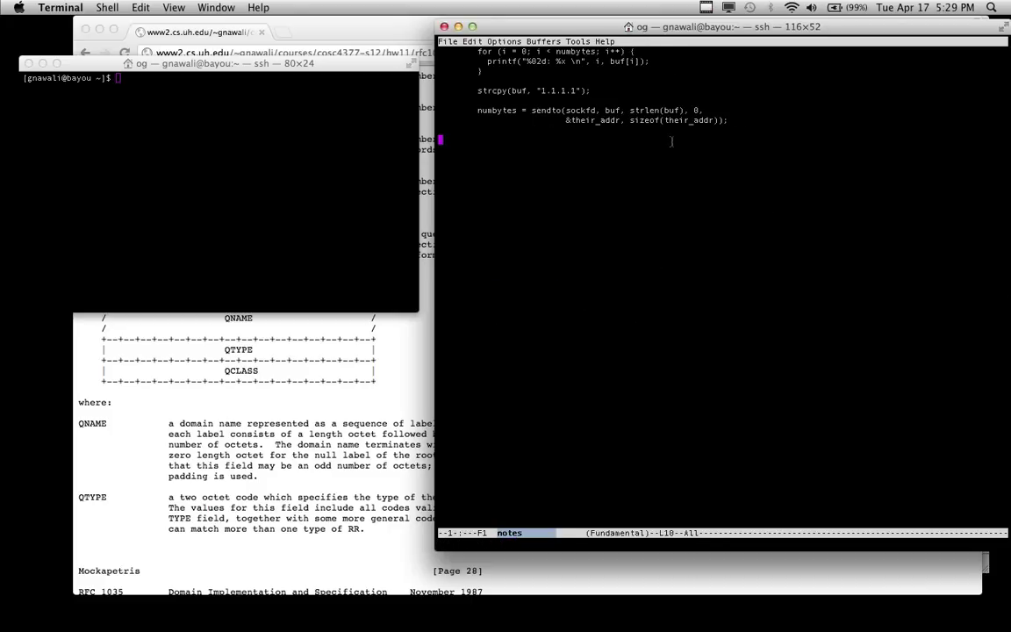
# Step: Copy the three-line hex-printing for loop from notes into listener.c and save
pyautogui.doubleClick(593, 52)
pyautogui.tripleClick(593, 52)
pyautogui.moveTo(593, 52); pyautogui.dragTo(592, 71)
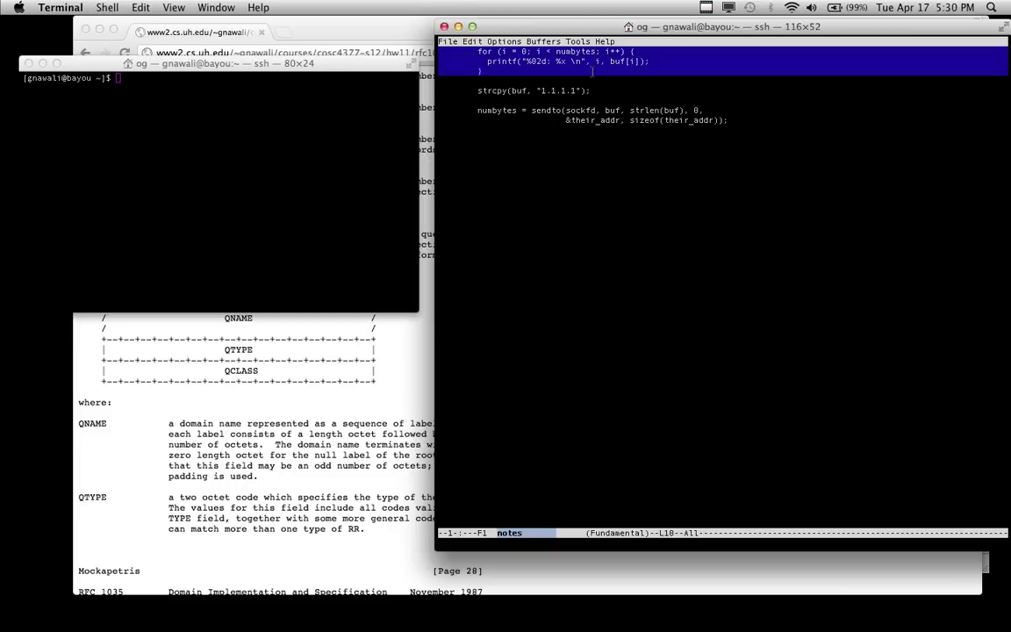
pyautogui.hotkey('ctrl', 'x')
pyautogui.press('b')
pyautogui.press('Return')
pyautogui.press('super+v')
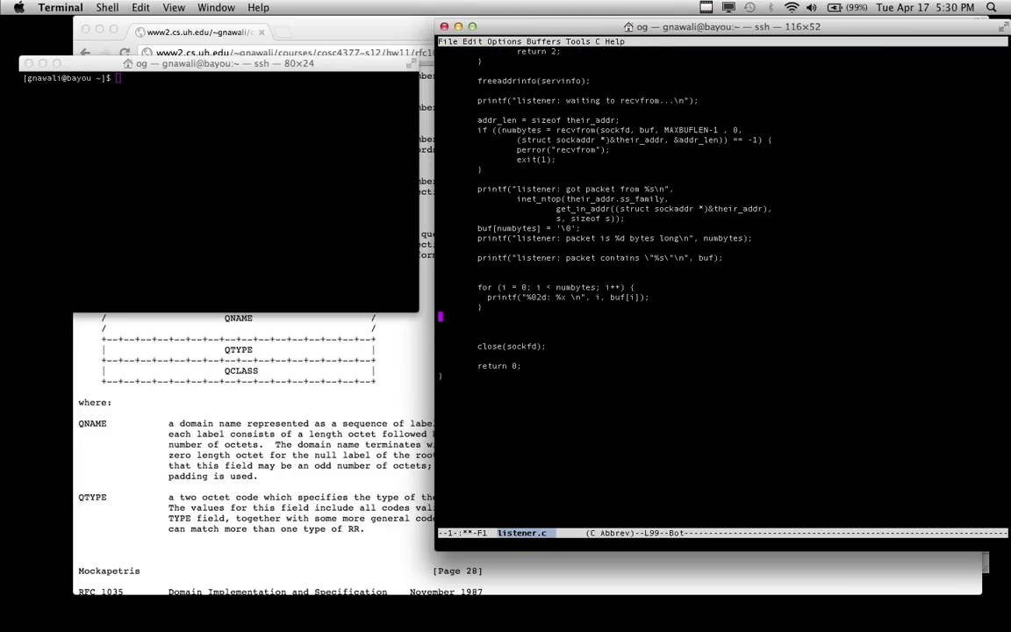
pyautogui.hotkey('ctrl', 'd')
pyautogui.hotkey('ctrl', 'x')
pyautogui.hotkey('ctrl', 's')
pyautogui.press('Up')
pyautogui.press('Up')
pyautogui.press('Up')
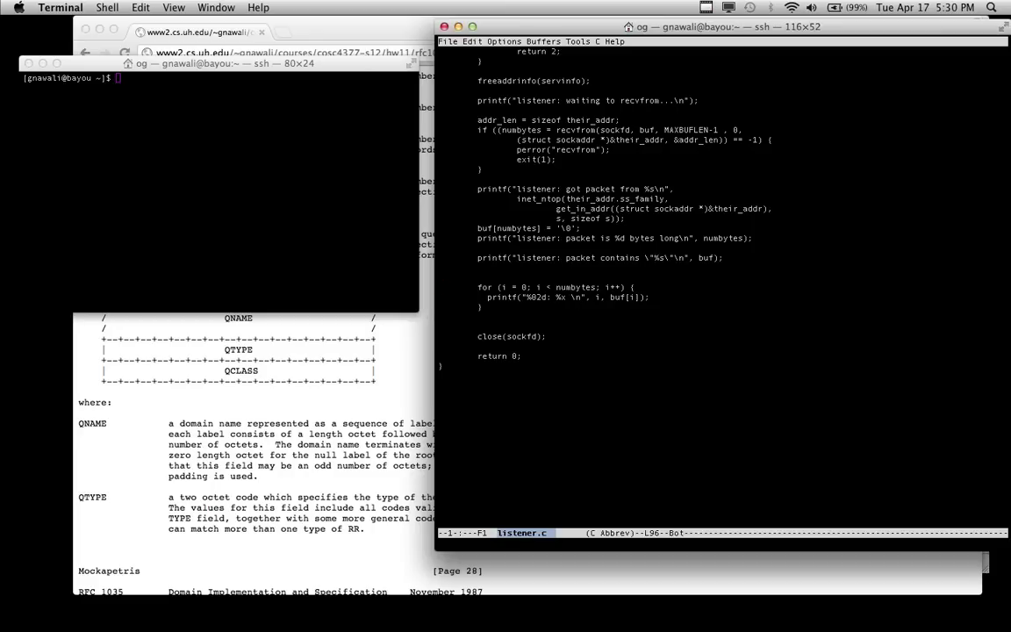
# Step: Delete the extra blank line before close(sockfd) and save listener.c
pyautogui.click(441, 297)
pyautogui.click(440, 307)
pyautogui.click(440, 317)
pyautogui.hotkey('ctrl', 'k')
pyautogui.hotkey('ctrl', 'x')
pyautogui.hotkey('ctrl', 's')
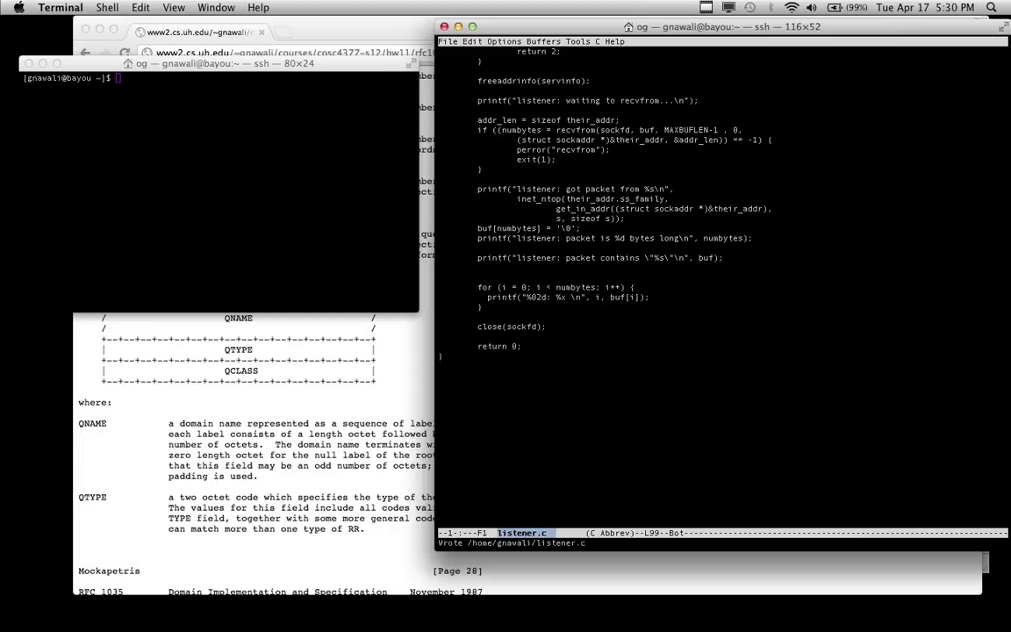
# Step: Suspend emacs, rerun gcc -o listener listener.c from history, and clear the screen
pyautogui.hotkey('ctrl', 'z')
pyautogui.hotkey('ctrl', 'r')
pyautogui.write('gcc')
pyautogui.press('Return')
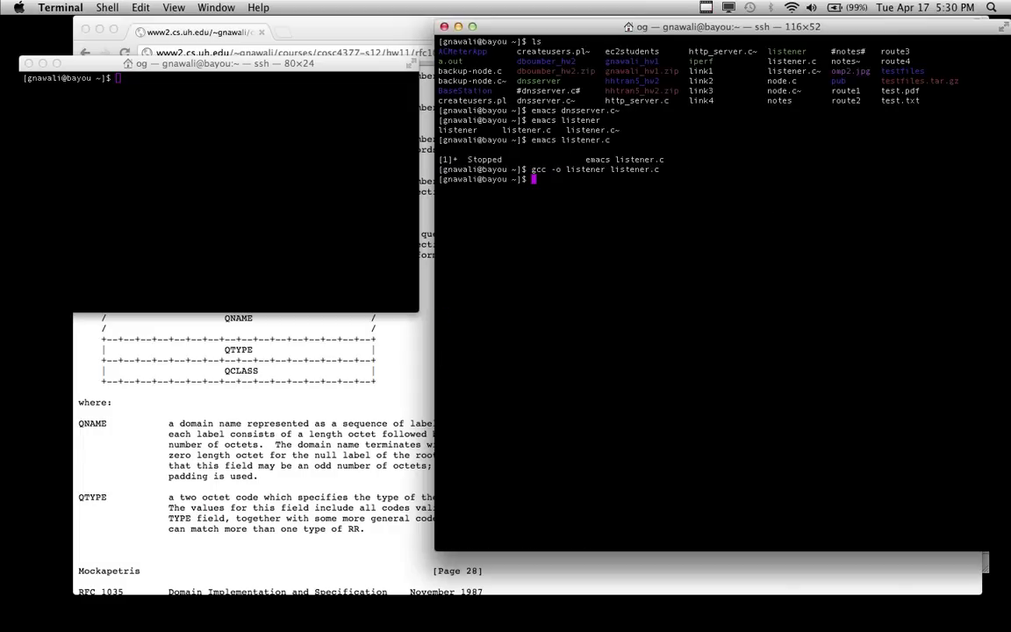
pyautogui.write('clear')
pyautogui.press('Return')
pyautogui.write('./')
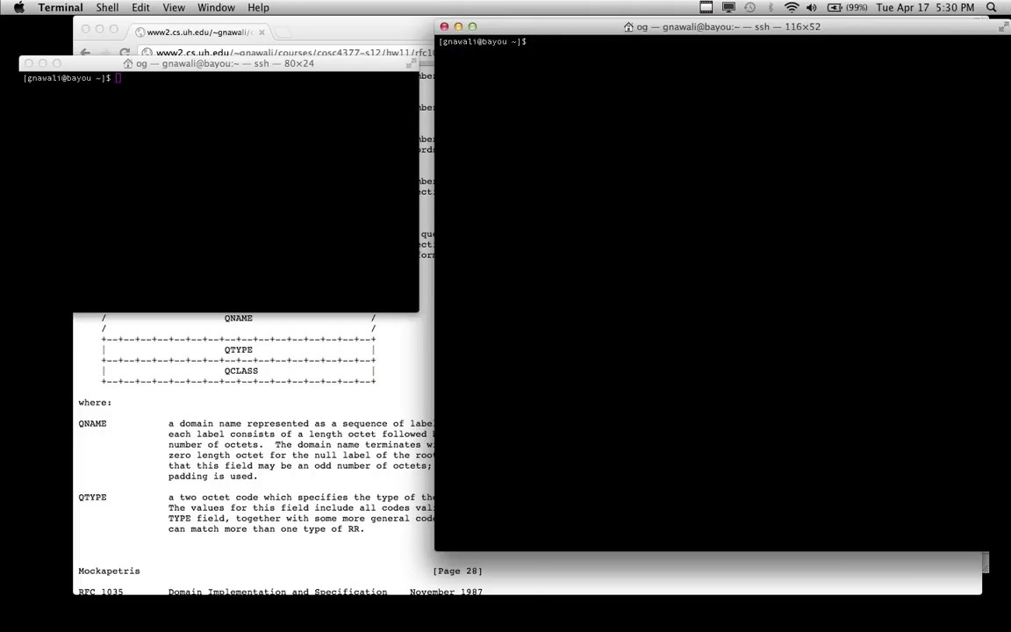
pyautogui.hotkey('ctrl', 'c')
# Step: Resume emacs and search for 'port' and 'recvfrom' to reach the hex printf line
pyautogui.press('Up')
pyautogui.press('Up')
pyautogui.press('Up')
pyautogui.press('Return')
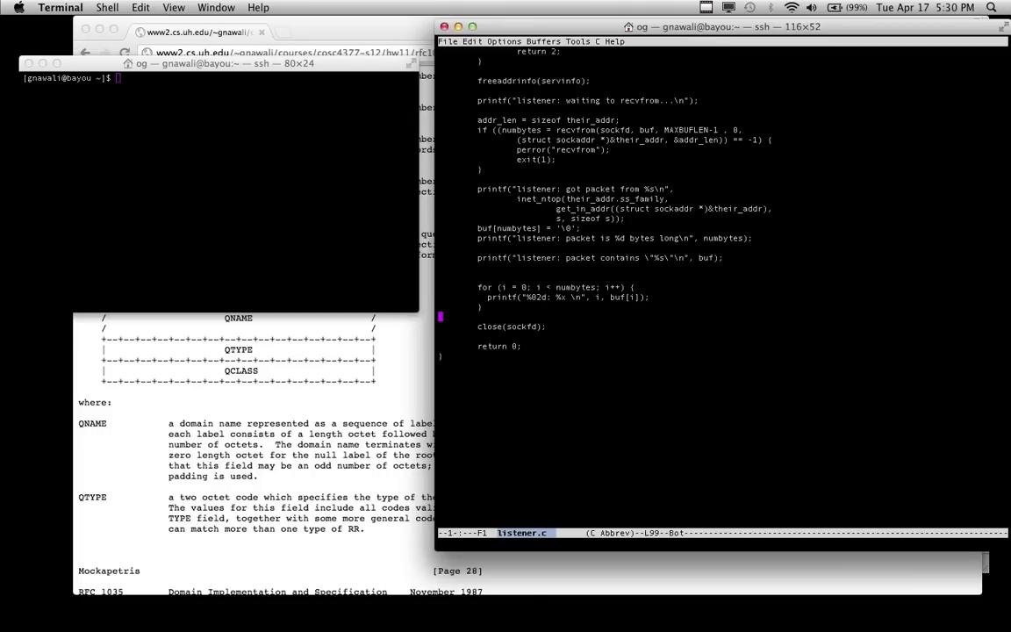
pyautogui.hotkey('ctrl', 'r')
pyautogui.write('port')
pyautogui.hotkey('ctrl', 'r')
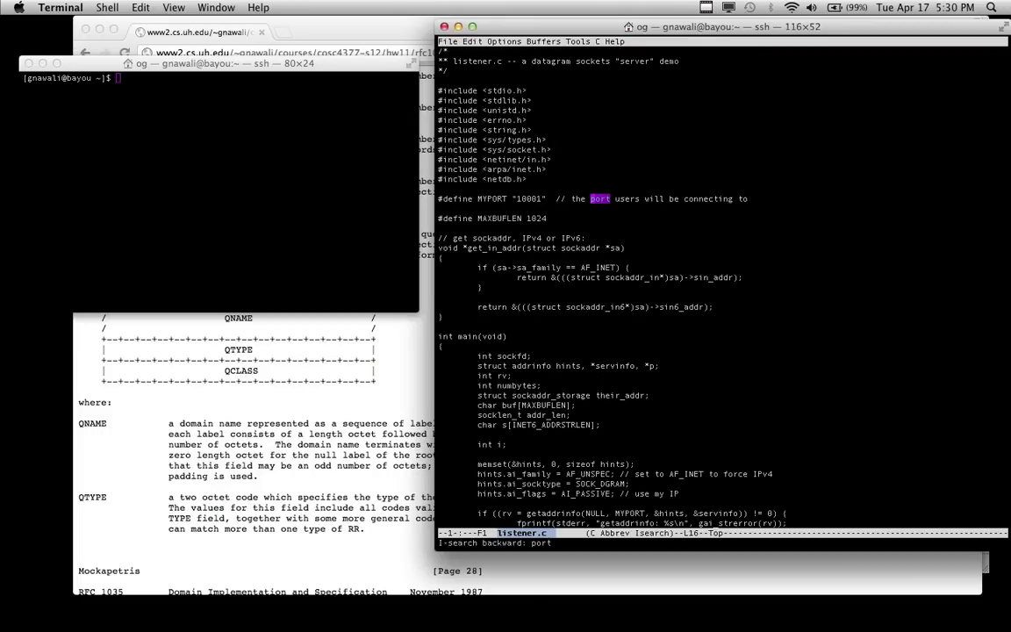
pyautogui.click(442, 238)
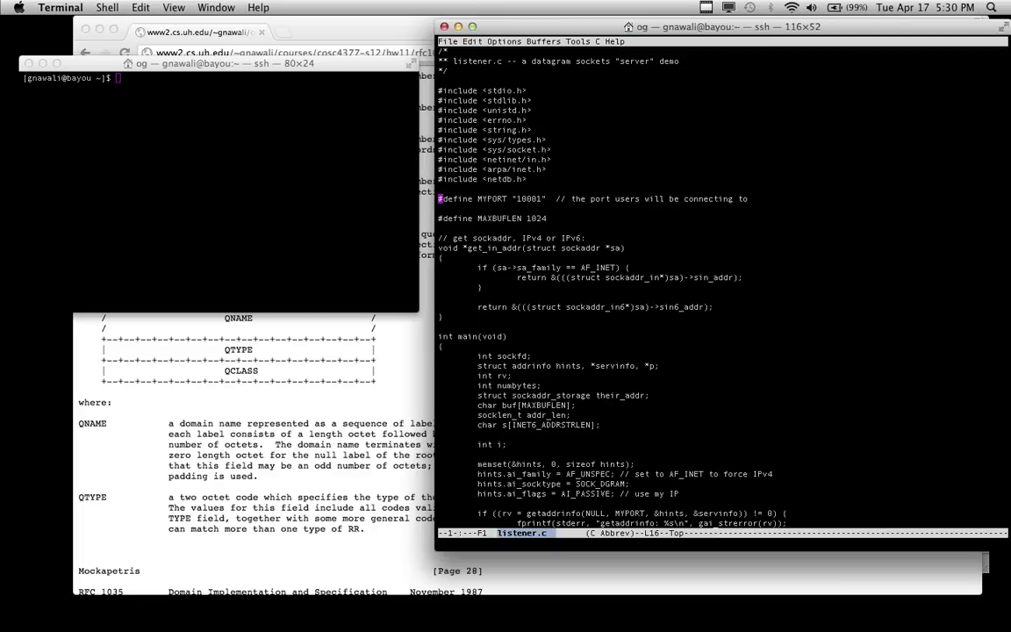
pyautogui.hotkey('ctrl', 's')
pyautogui.write('recvfrom')
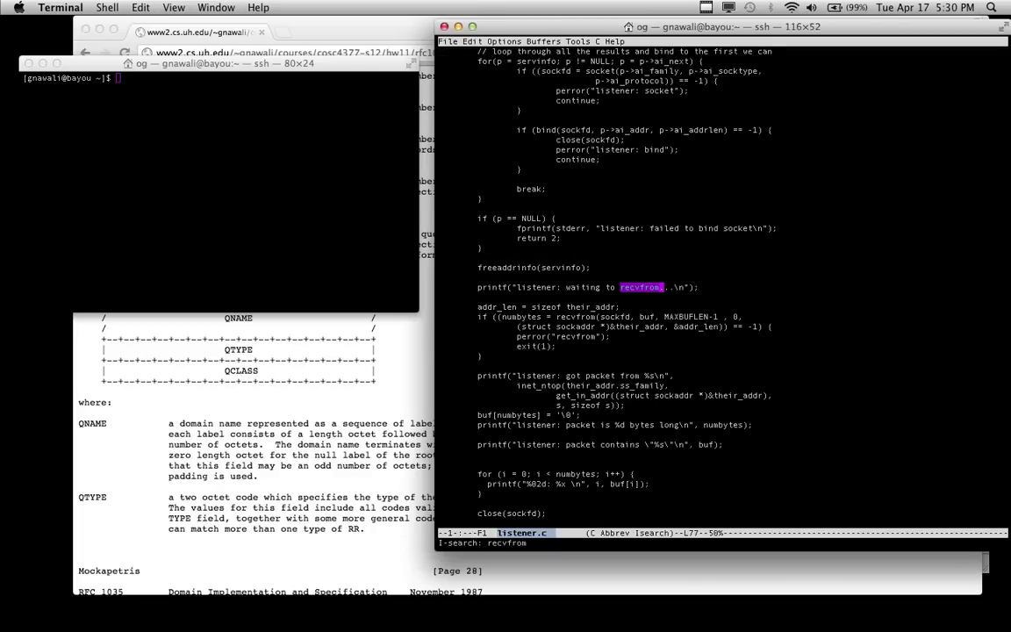
pyautogui.press('Return')
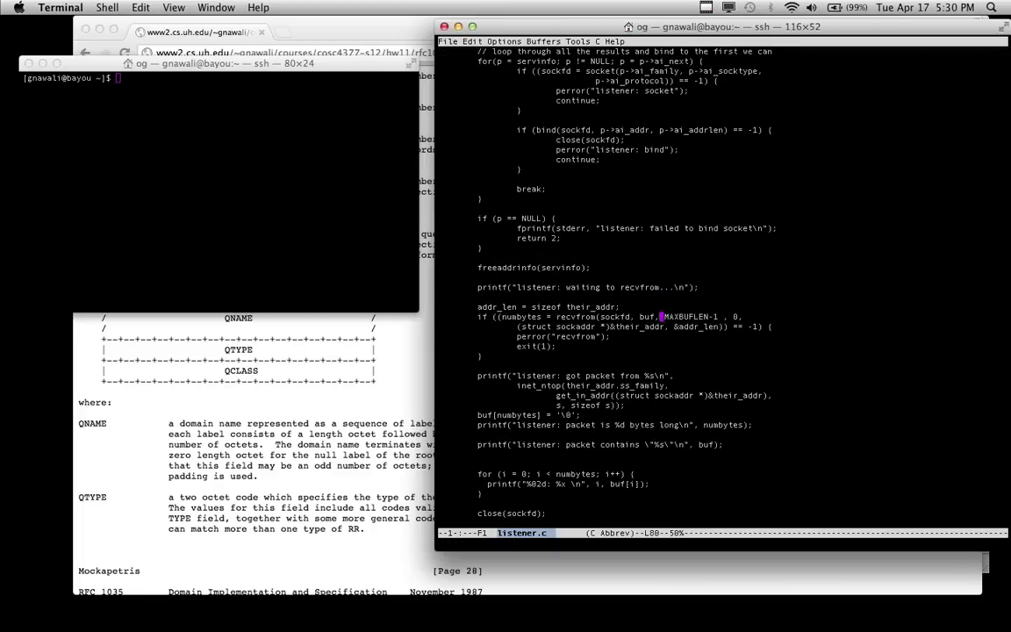
pyautogui.click(441, 433)
pyautogui.click(650, 483)
pyautogui.hotkey('ctrl', 'l')
# Step: Suspend emacs, run ./listener, and activate the smaller 80x24 terminal window
pyautogui.hotkey('ctrl', 'z')
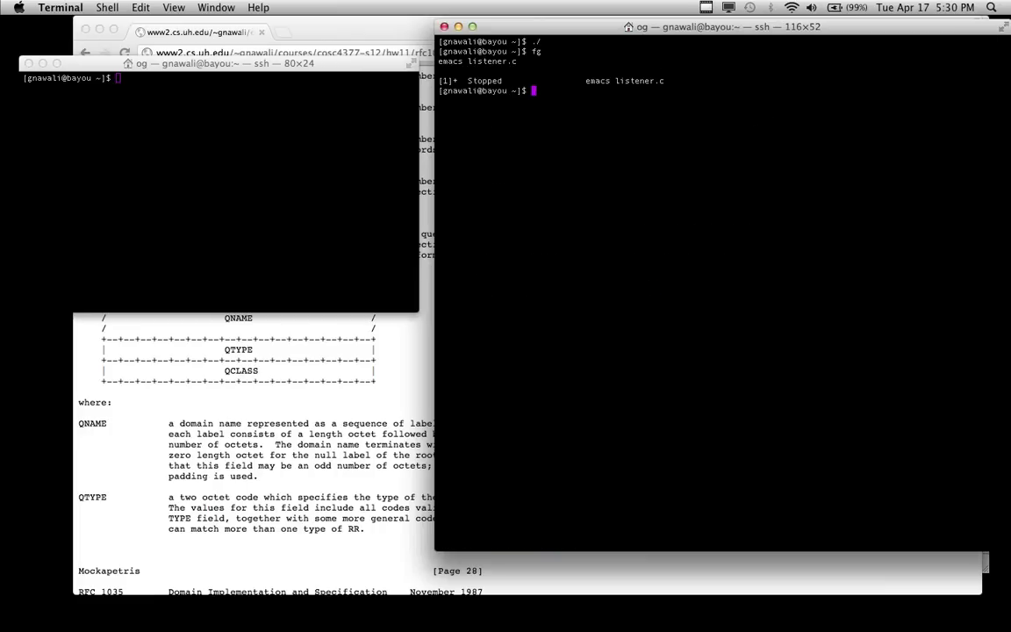
pyautogui.write('./listener')
pyautogui.press('Return')
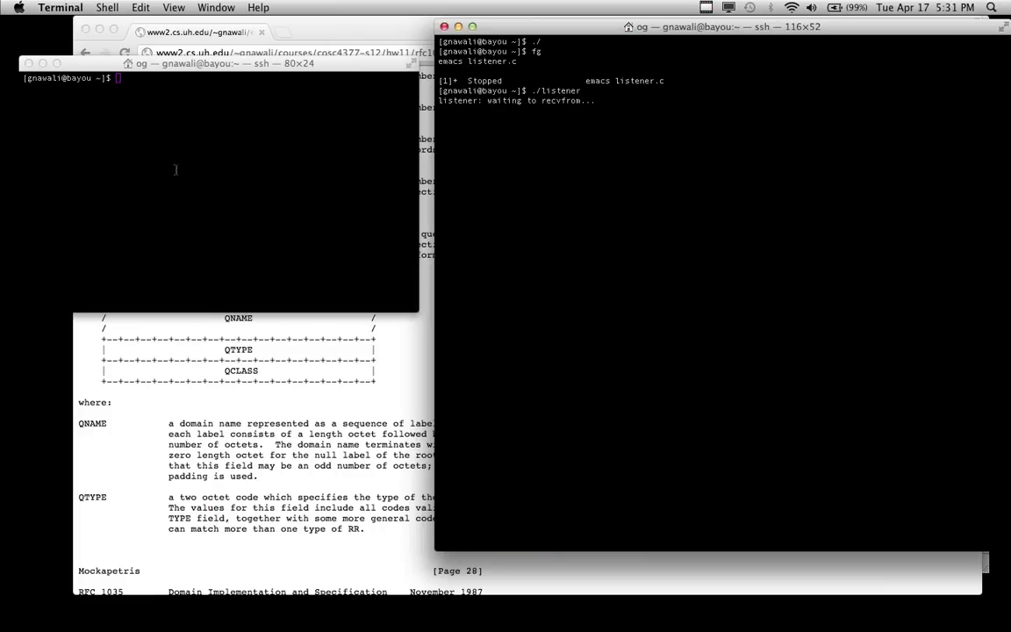
pyautogui.click(175, 169)
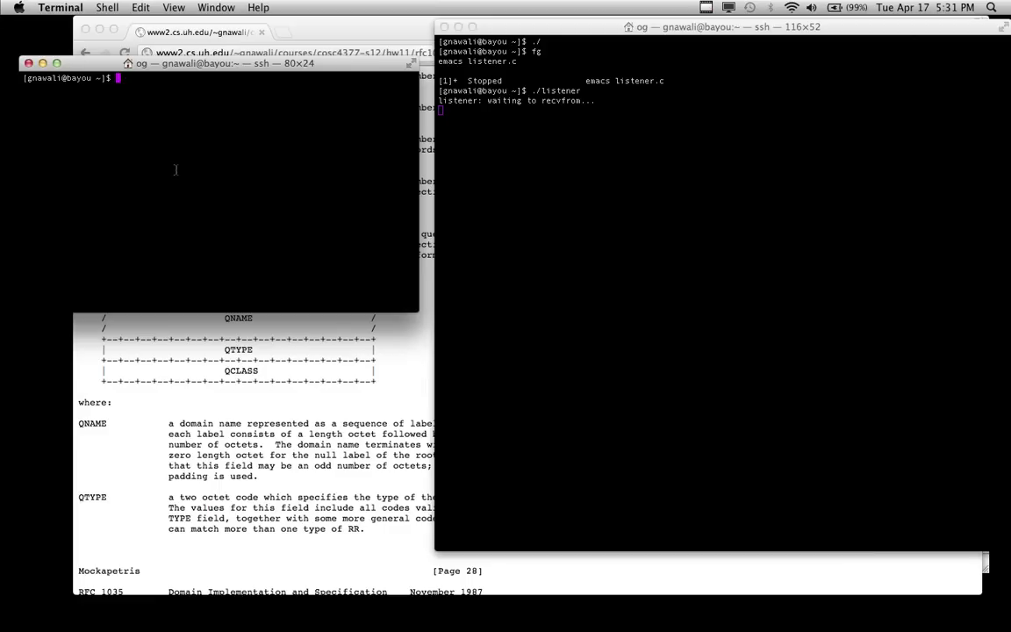
pyautogui.write('dig www.uh.edu')
pyautogui.press('Return')
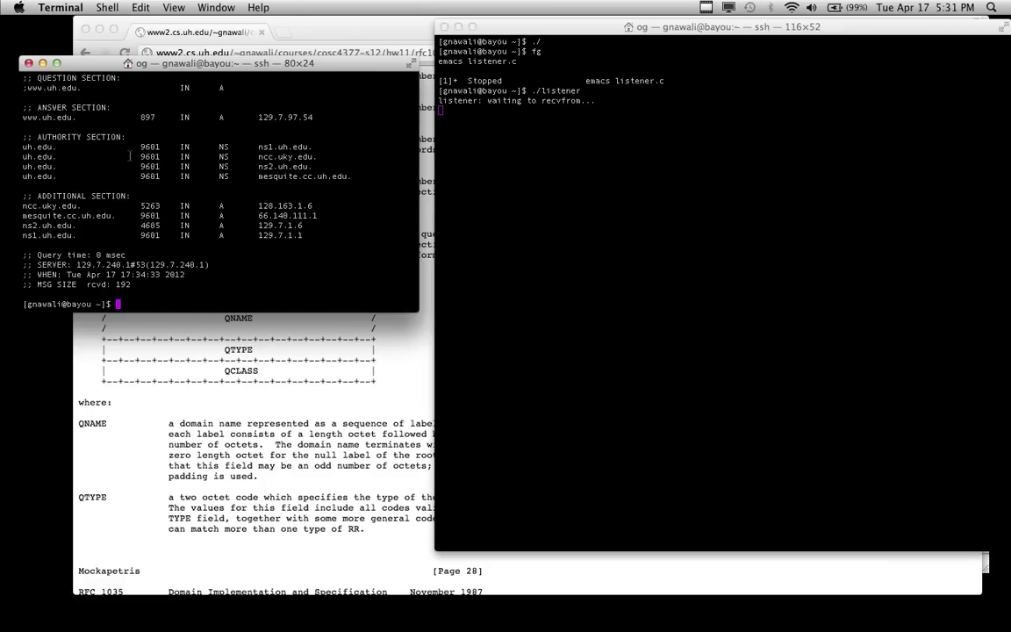
pyautogui.scroll(5, 123, 149)
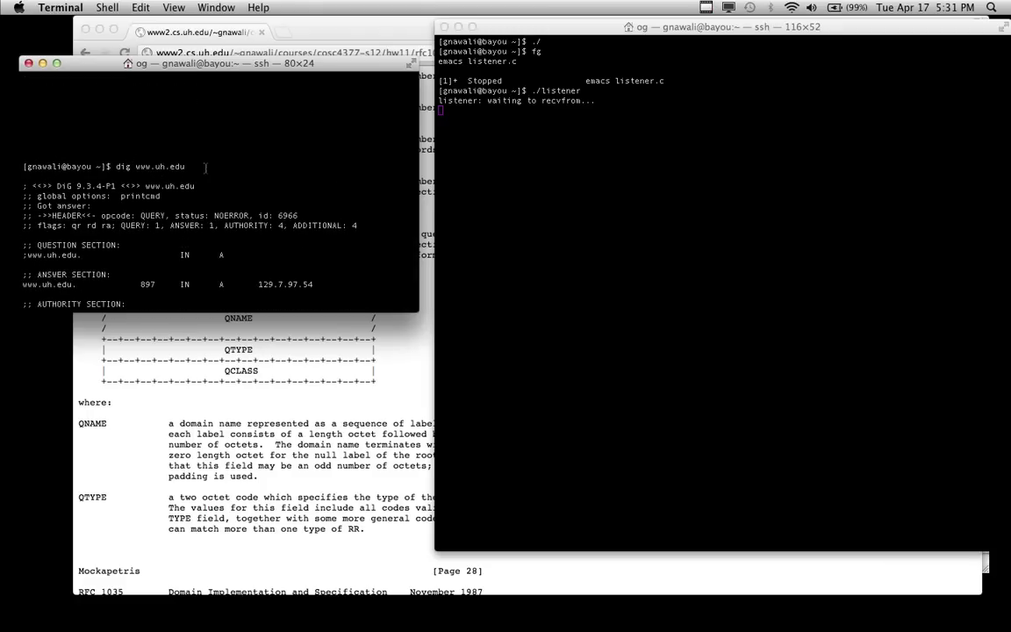
pyautogui.scroll(-5, 206, 166)
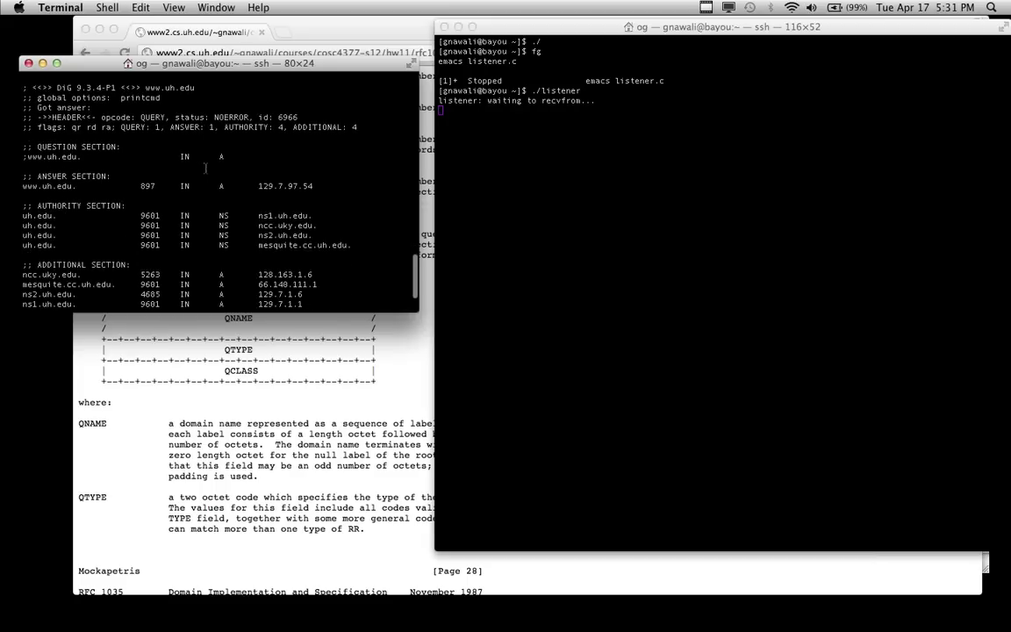
pyautogui.tripleClick(56, 186)
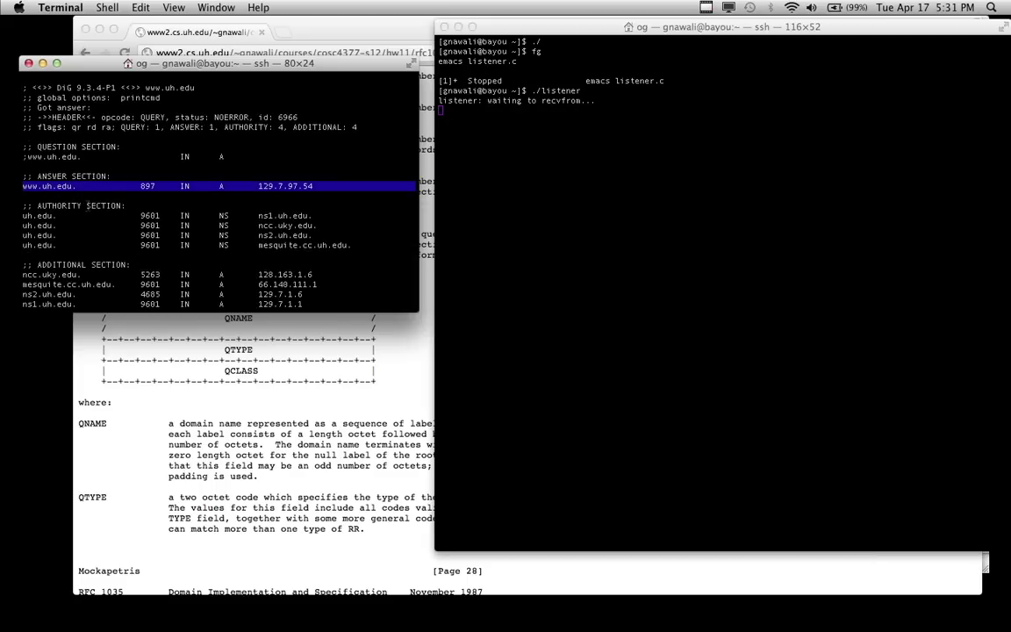
pyautogui.click(358, 200)
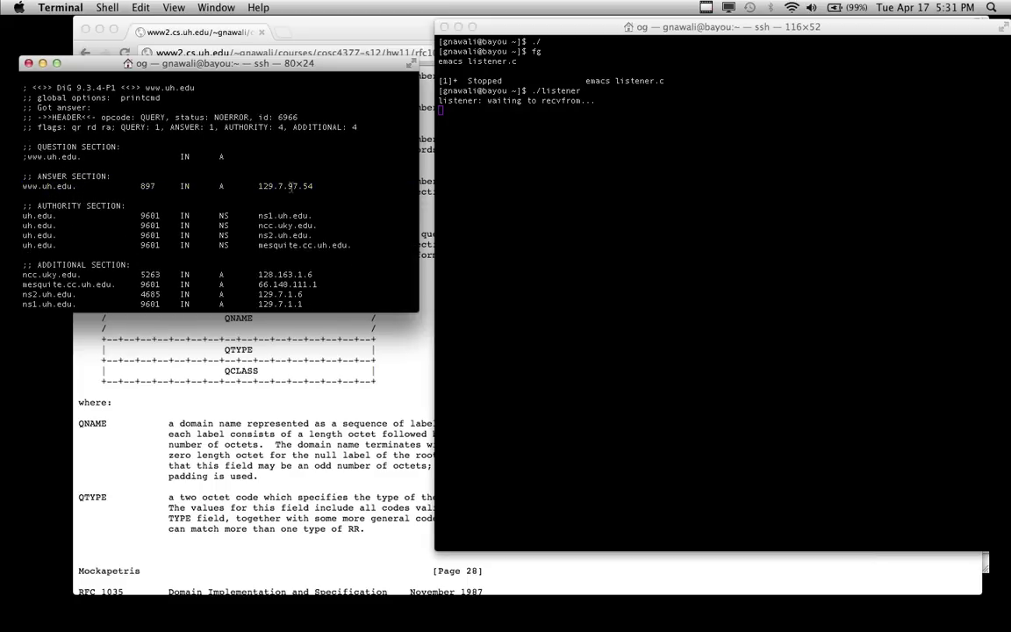
pyautogui.press('Return')
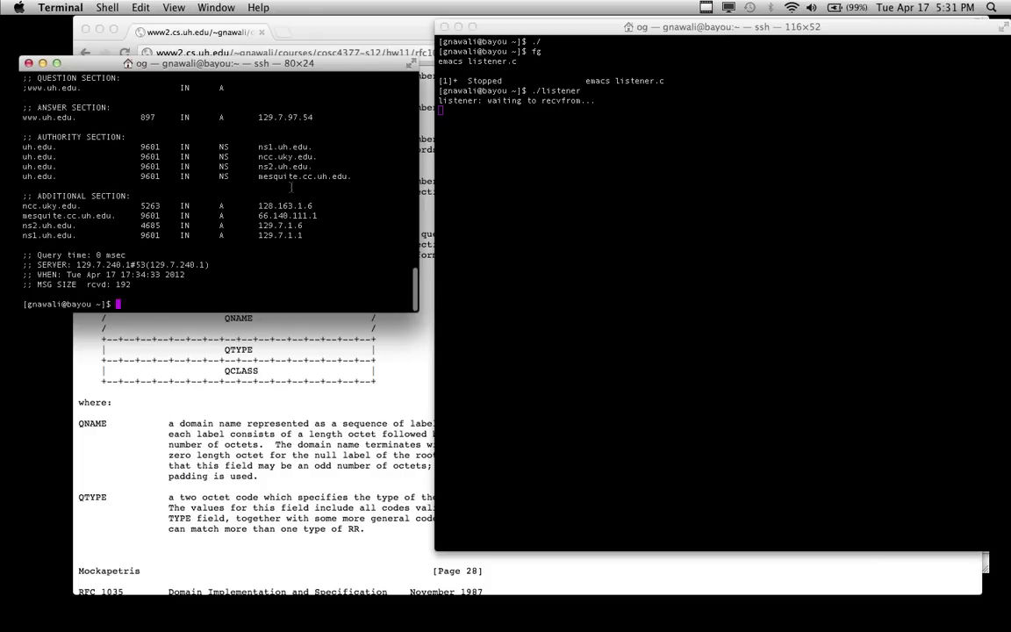
pyautogui.press('Return')
pyautogui.press('Return')
pyautogui.press('Return')
pyautogui.press('Return')
pyautogui.press('Return')
pyautogui.press('Return')
pyautogui.press('Return')
pyautogui.press('Return')
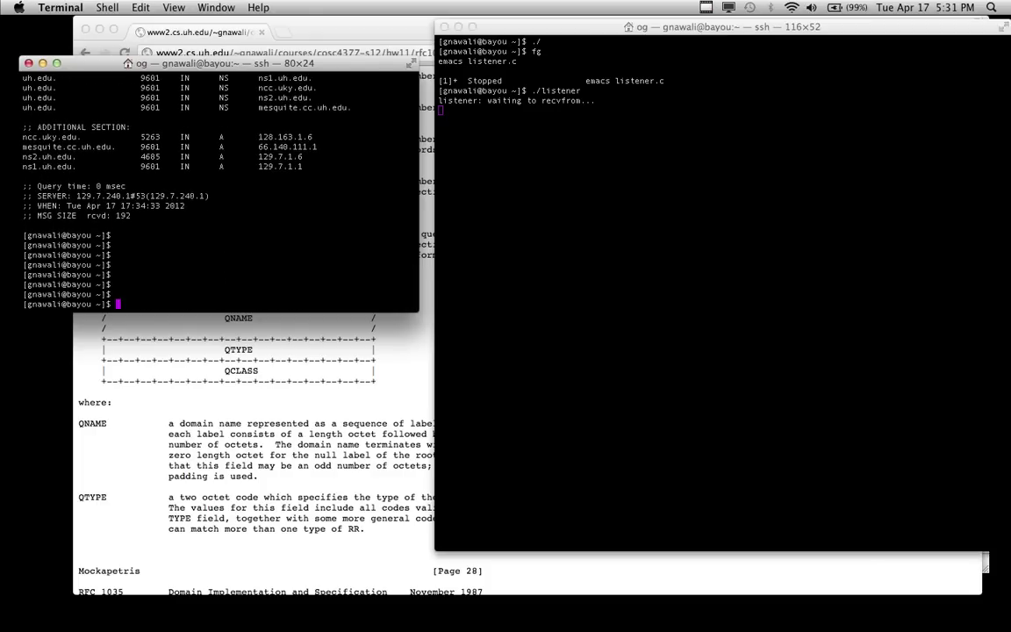
pyautogui.write('dig @')
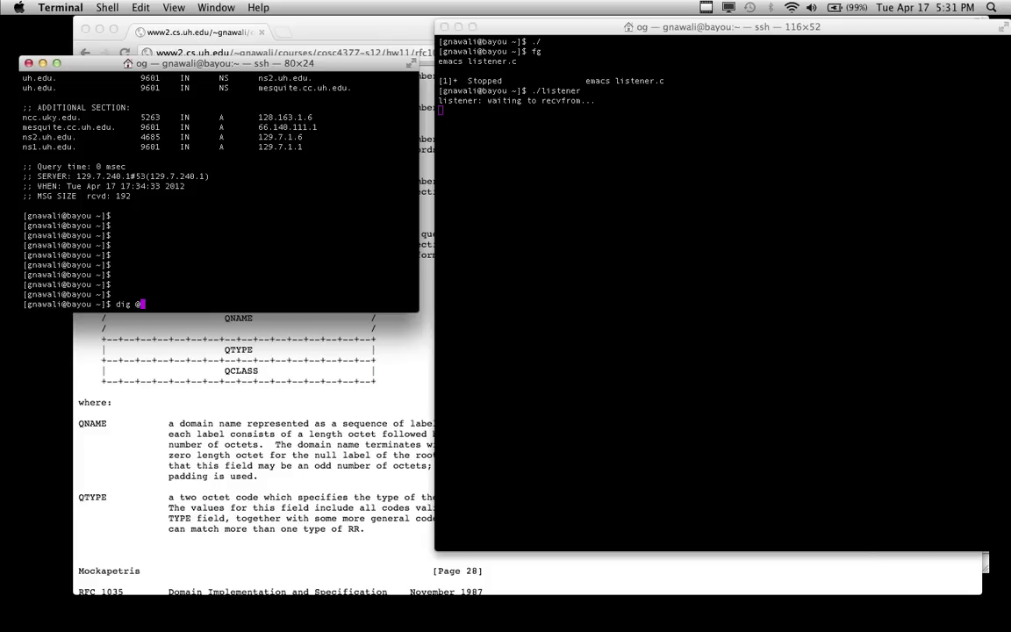
pyautogui.write('bayou.cs.uh.edu')
pyautogui.write('-p')
pyautogui.write('10001')
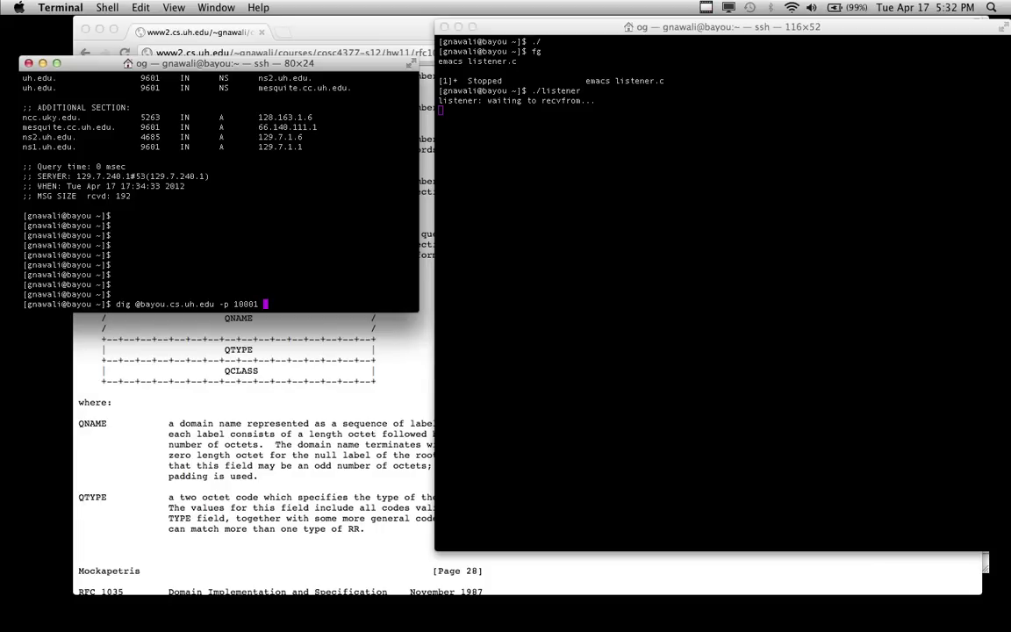
pyautogui.write('hello')
pyautogui.press('Return')
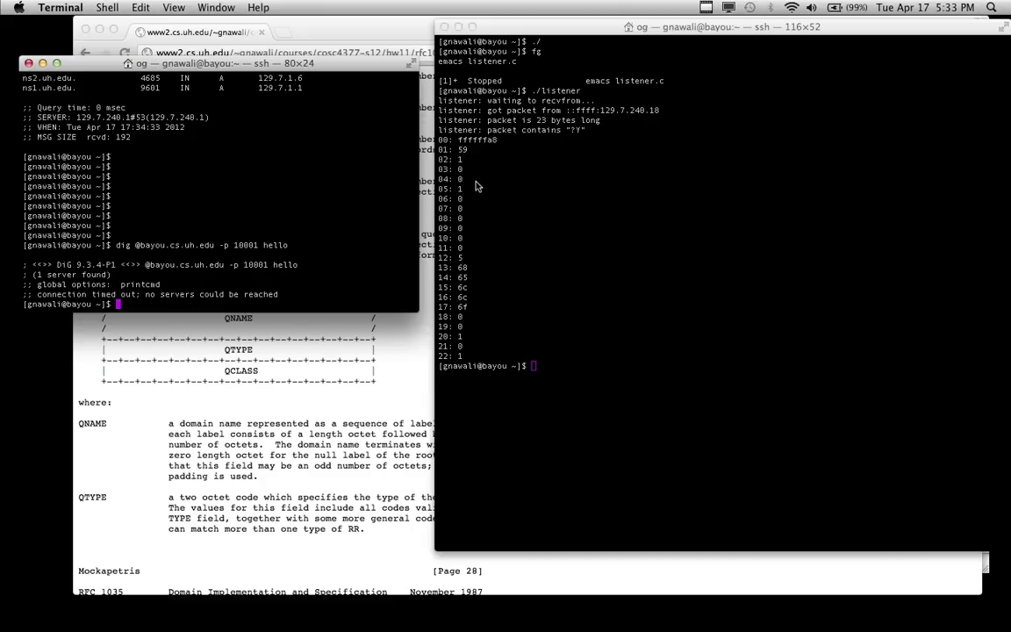
# Step: Highlight the '12: 5' length byte in the hex dump, then bring the RFC page forward
pyautogui.tripleClick(468, 258)
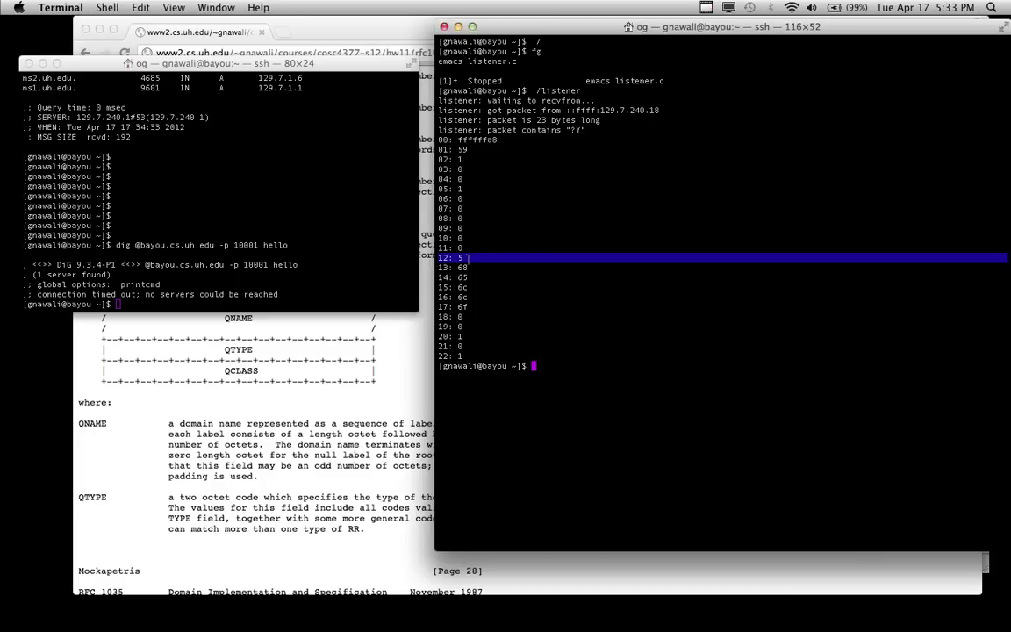
pyautogui.click(469, 259)
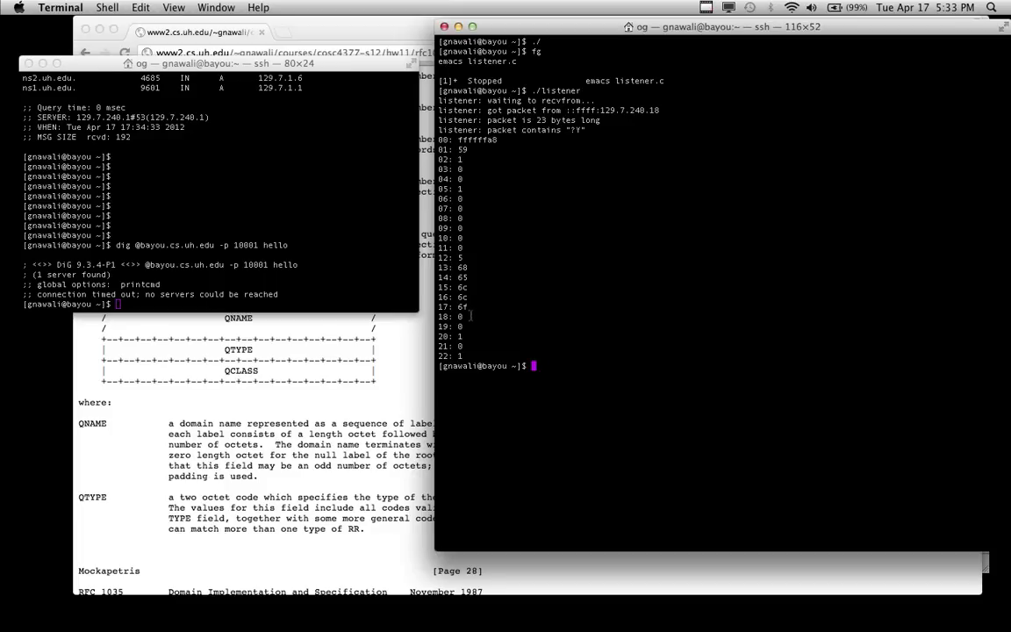
pyautogui.click(331, 316)
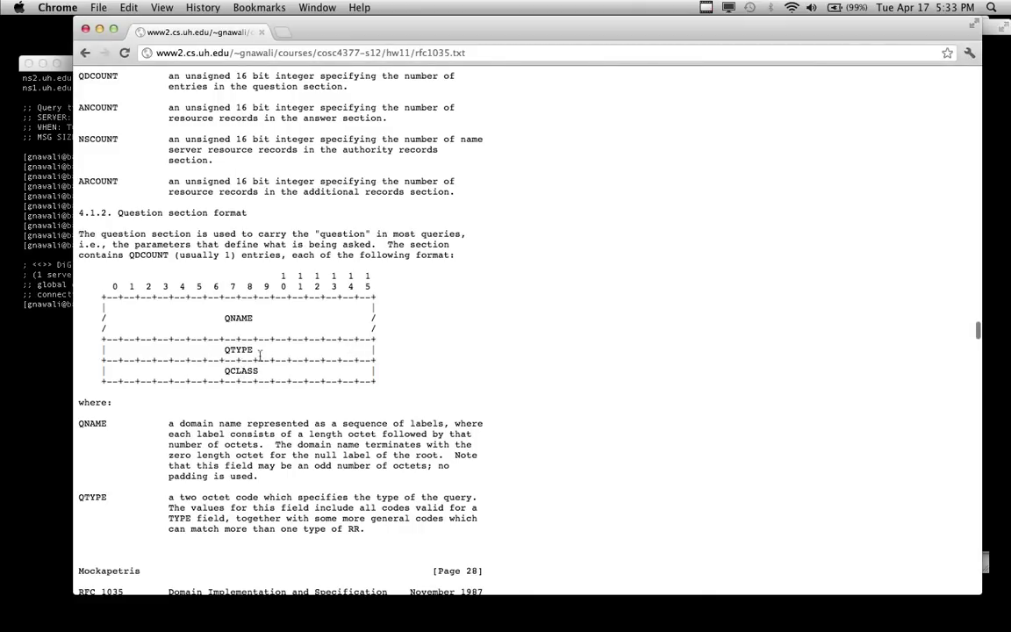
# Step: Switch from Chrome back to the Terminal windows showing the listener's hex dump
pyautogui.press('super+Tab')
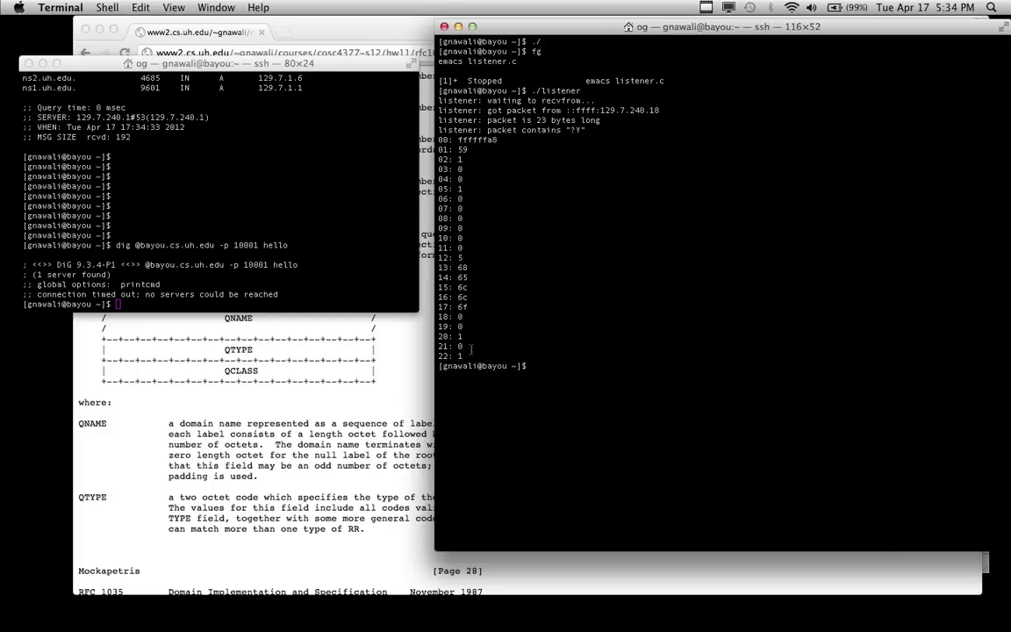
pyautogui.click(318, 247)
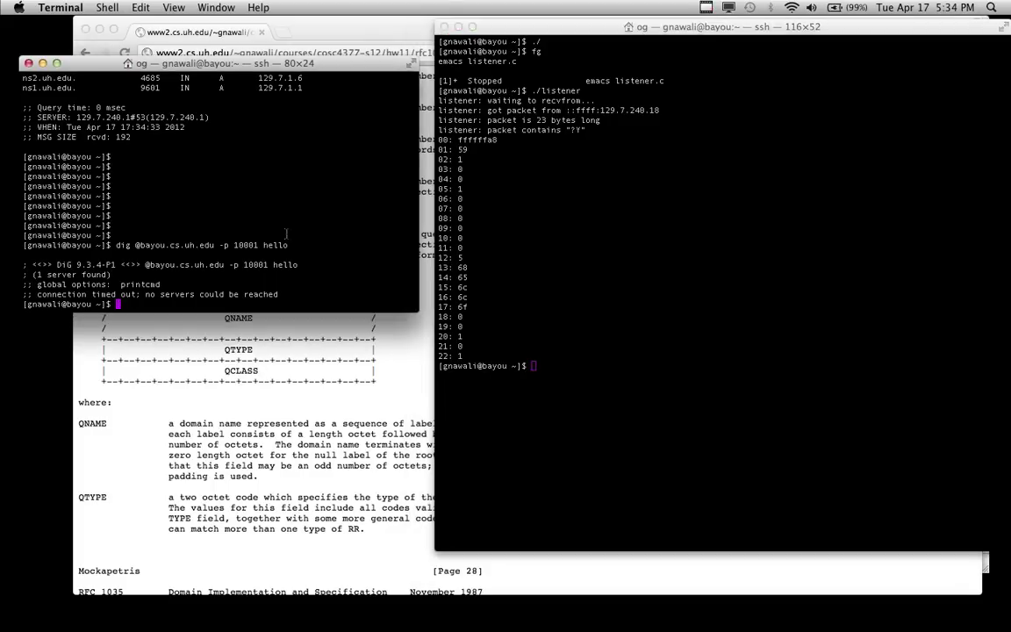
pyautogui.press('Return')
pyautogui.press('Return')
pyautogui.press('Return')
pyautogui.press('Return')
pyautogui.press('Up')
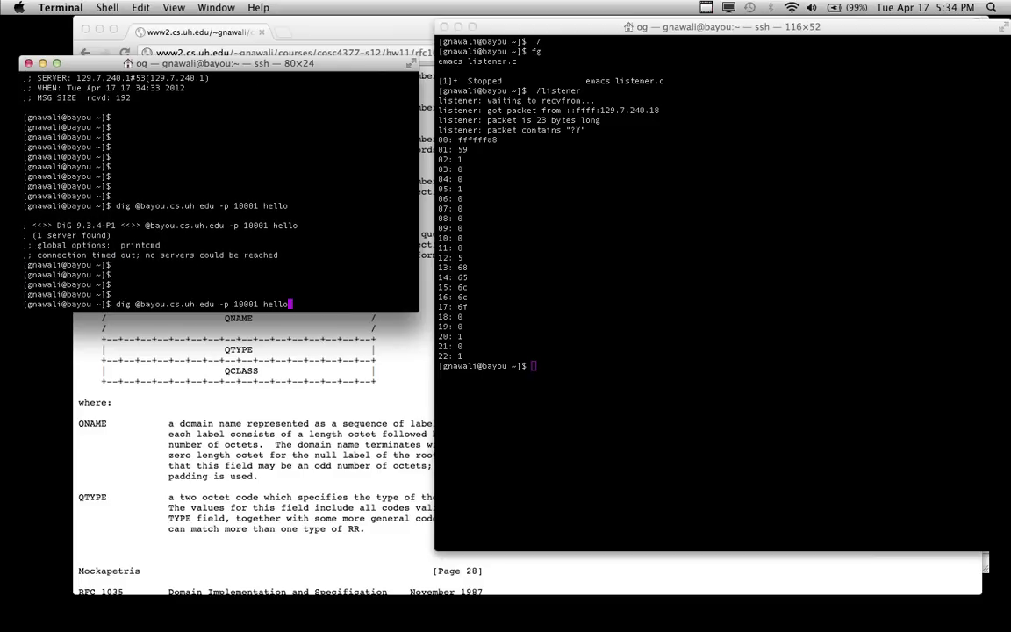
pyautogui.press('BackSpace')
pyautogui.press('BackSpace')
pyautogui.press('BackSpace')
pyautogui.press('BackSpace')
pyautogui.press('BackSpace')
pyautogui.write('www.mydomain.com')
pyautogui.click(690, 357)
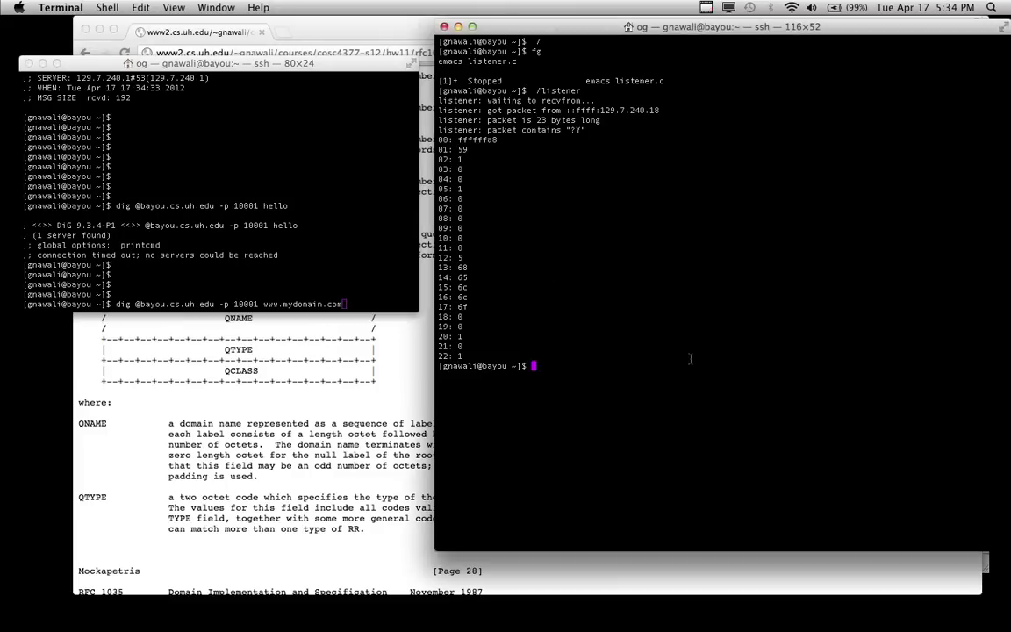
pyautogui.hotkey('ctrl', 'l')
pyautogui.write('./listener')
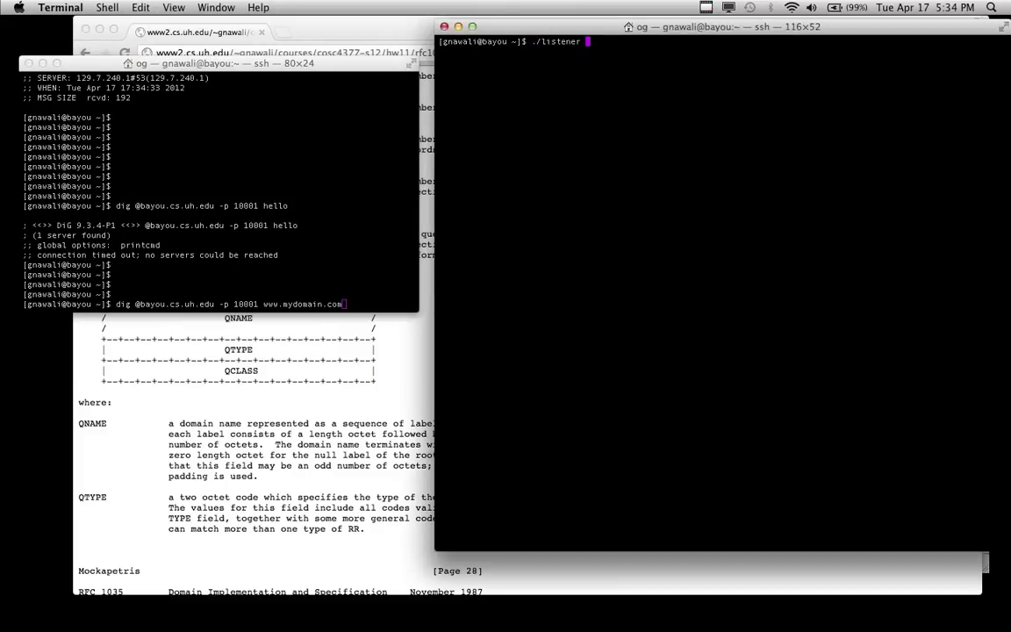
pyautogui.press('Return')
pyautogui.click(256, 217)
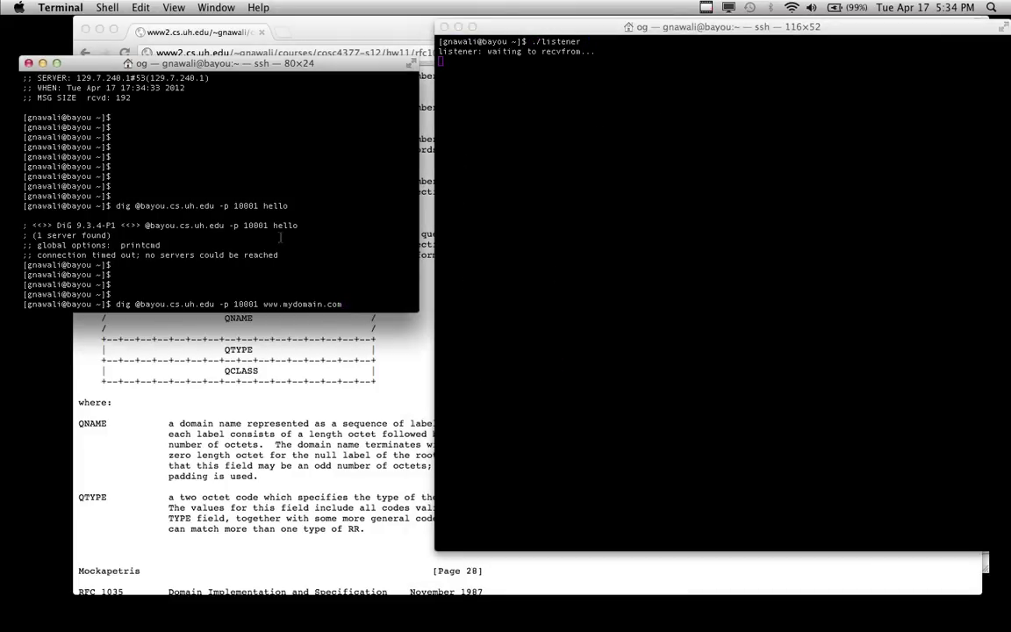
pyautogui.press('Return')
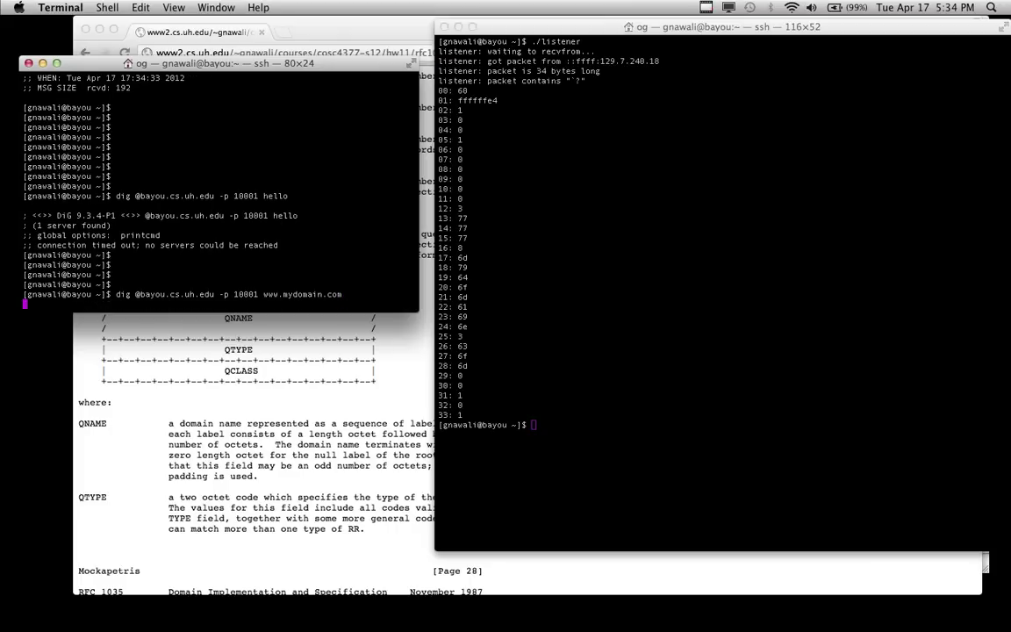
pyautogui.click(565, 235)
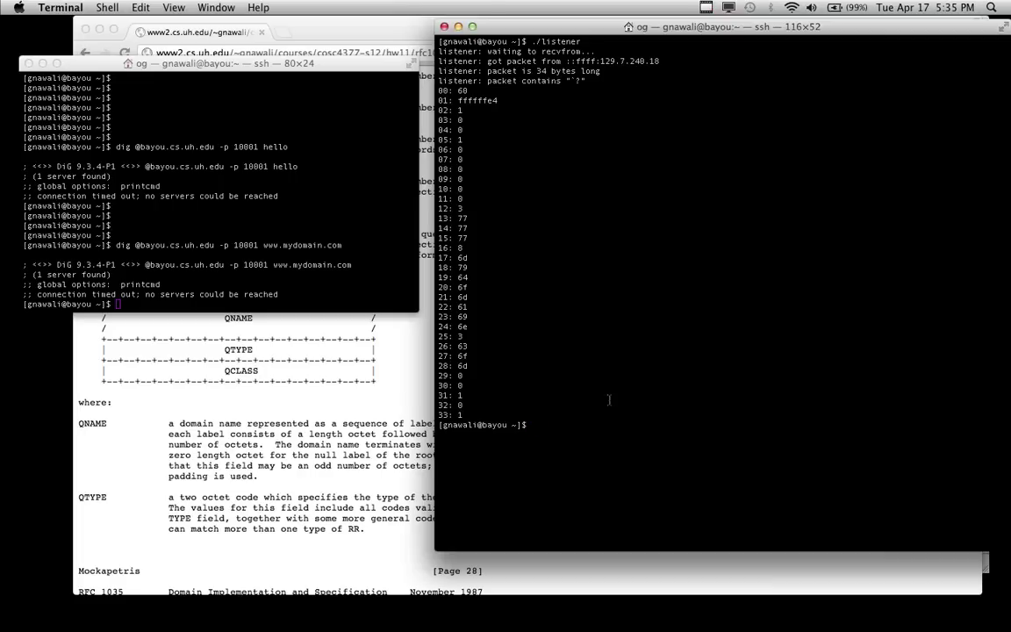
# Step: Resume emacs with fg and open an indented blank line before close(sockfd) in listener.c
pyautogui.write('fg')
pyautogui.press('Return')
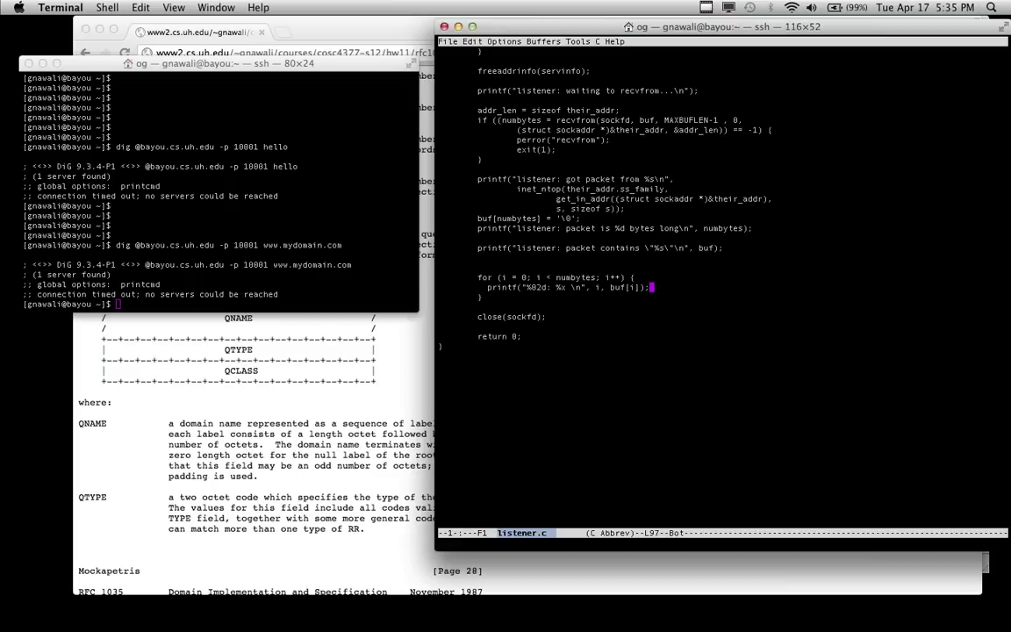
pyautogui.click(440, 306)
pyautogui.press('Return')
pyautogui.press('Return')
pyautogui.press('Return')
pyautogui.press('Up')
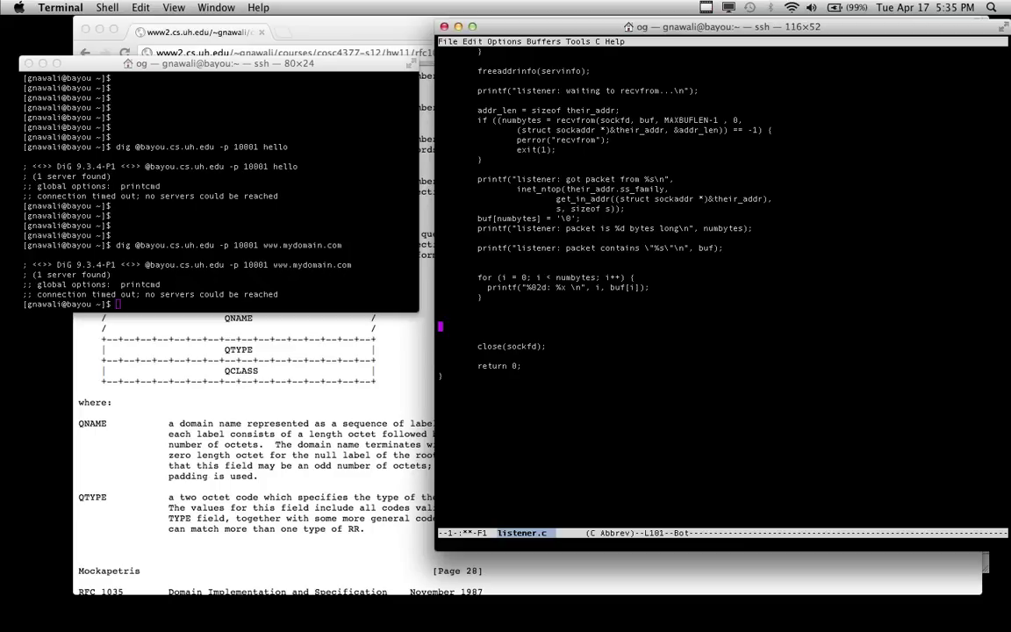
pyautogui.press('Tab')
# Step: Copy the strcpy "1.1.1.1" and sendto lines from the notes buffer, then return to listener.c
pyautogui.hotkey('ctrl', 'x')
pyautogui.press('b')
pyautogui.hotkey('ctrl', 'x')
pyautogui.press('b')
pyautogui.press('Return')
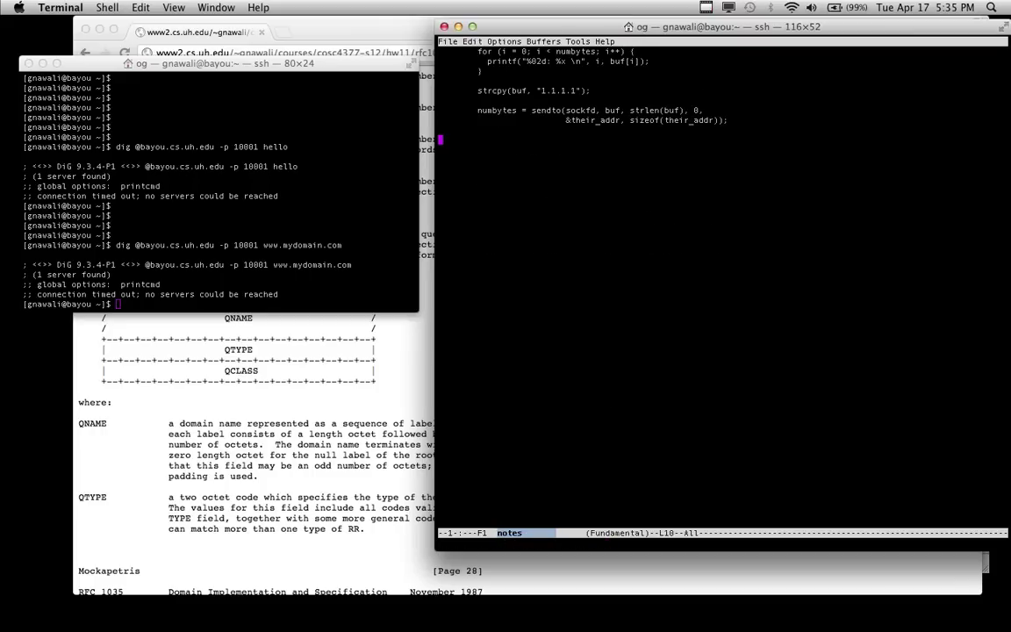
pyautogui.tripleClick(514, 94)
pyautogui.moveTo(514, 95); pyautogui.dragTo(521, 117)
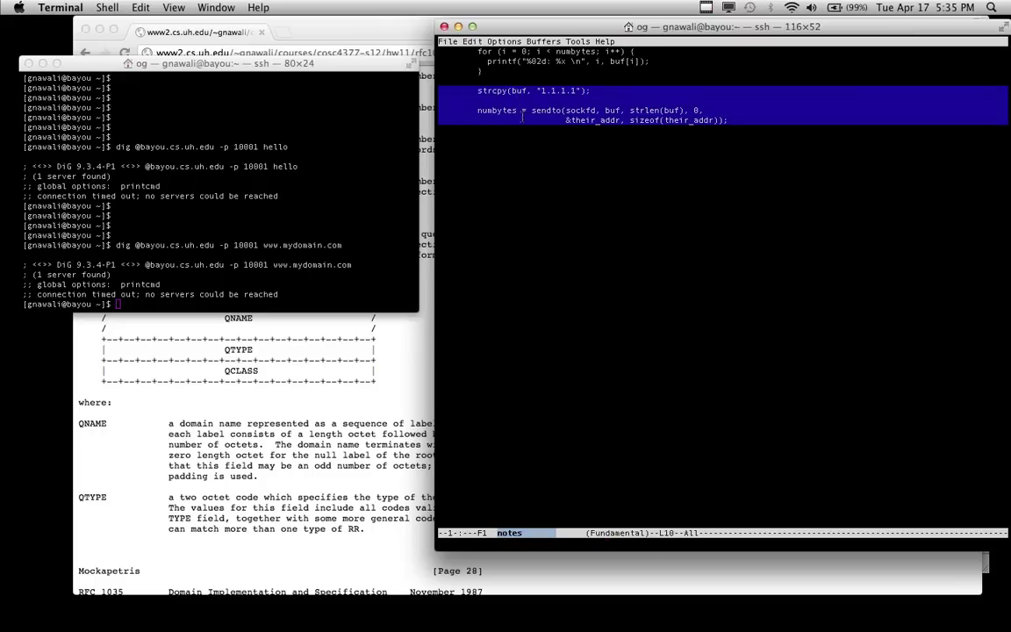
pyautogui.hotkey('ctrl', 'x')
pyautogui.press('b')
pyautogui.press('Return')
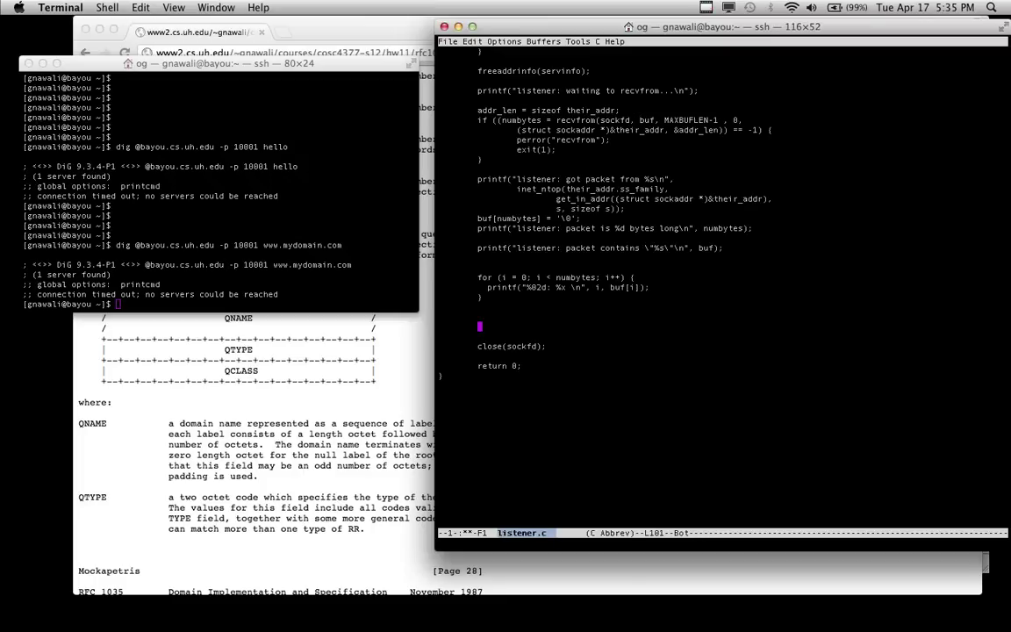
# Step: Paste the reply code into listener.c, remove the extra blank line, and save
pyautogui.press('super+v')
pyautogui.hotkey('ctrl', 'k')
pyautogui.hotkey('ctrl', 'x')
pyautogui.hotkey('ctrl', 's')
pyautogui.press('Up')
pyautogui.press('Up')
pyautogui.press('Up')
pyautogui.press('Up')
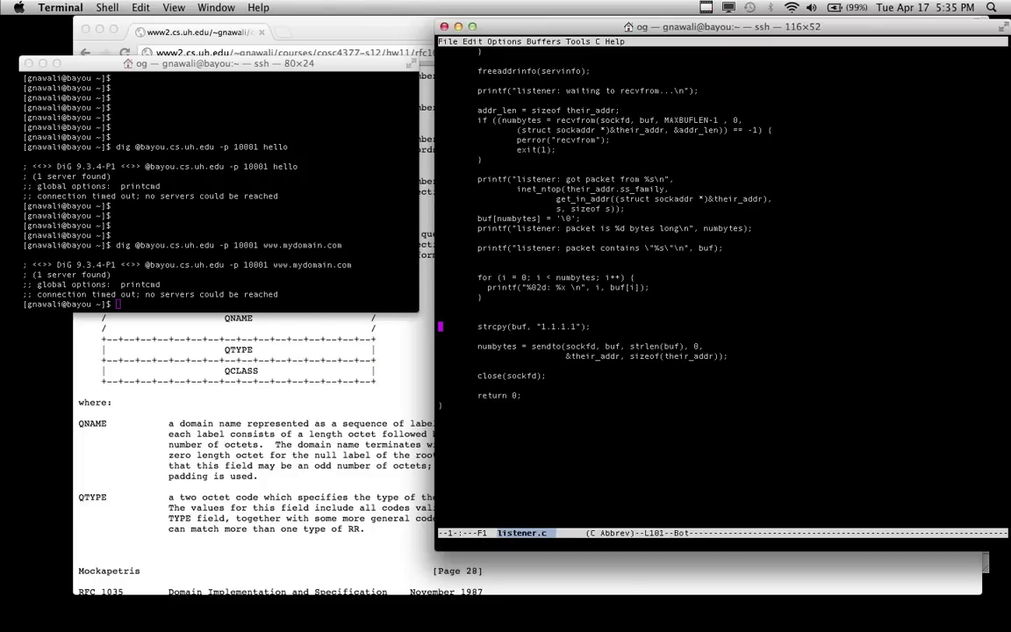
pyautogui.press('Down')
pyautogui.press('Down')
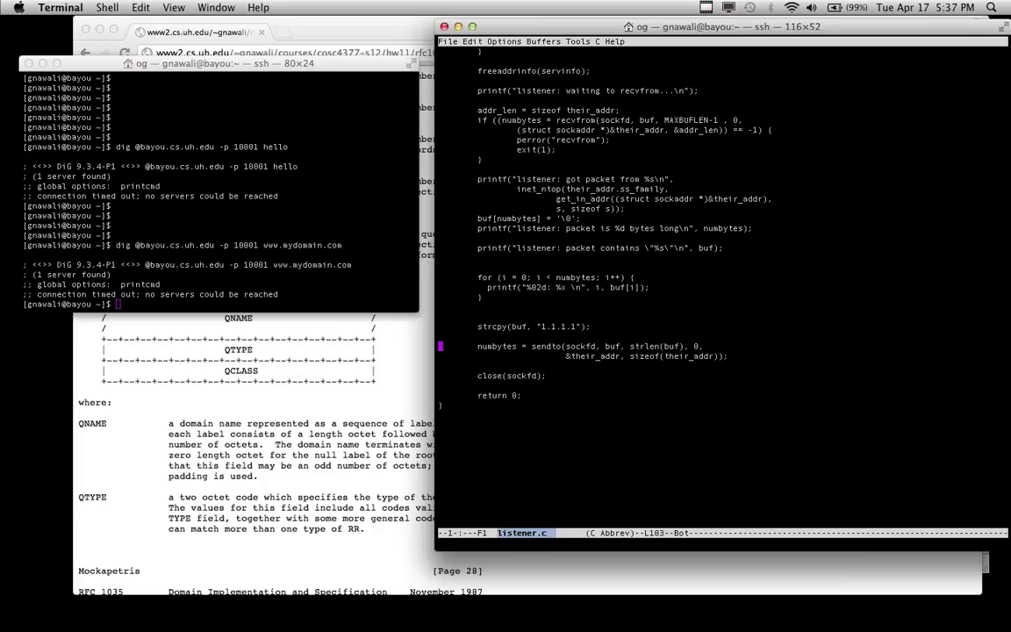
# Step: Delete the blank line above the strcpy call in listener.c and save the file
pyautogui.press('Up')
pyautogui.press('Up')
pyautogui.press('BackSpace')
pyautogui.press('Down')
pyautogui.press('Down')
pyautogui.press('Down')
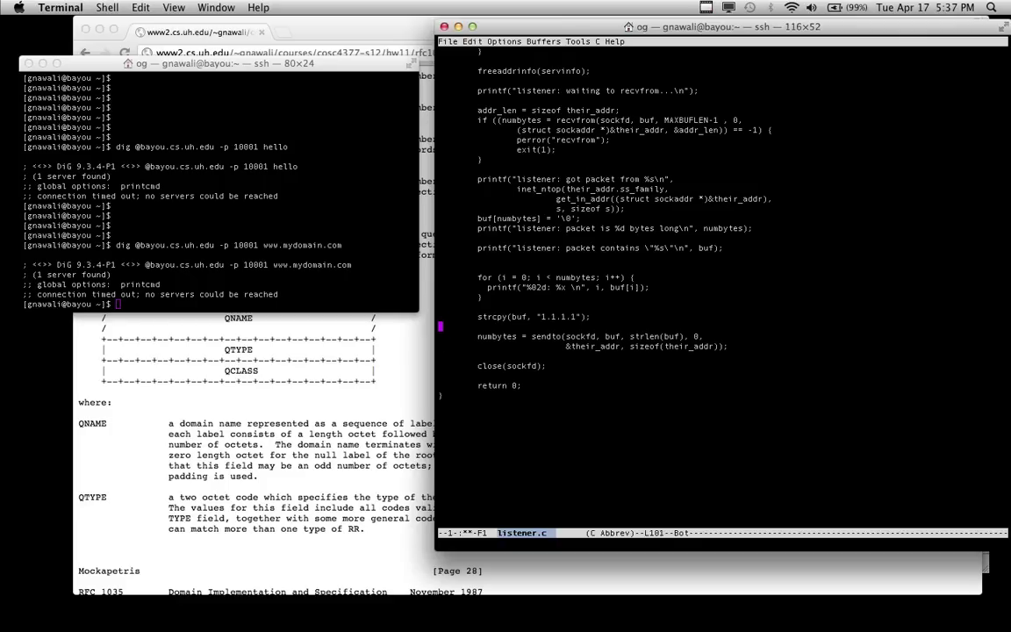
pyautogui.hotkey('ctrl', 'x')
pyautogui.hotkey('ctrl', 's')
# Step: Suspend Emacs and recompile with the recalled 'gcc -o listener listener.c' command
pyautogui.hotkey('ctrl', 'z')
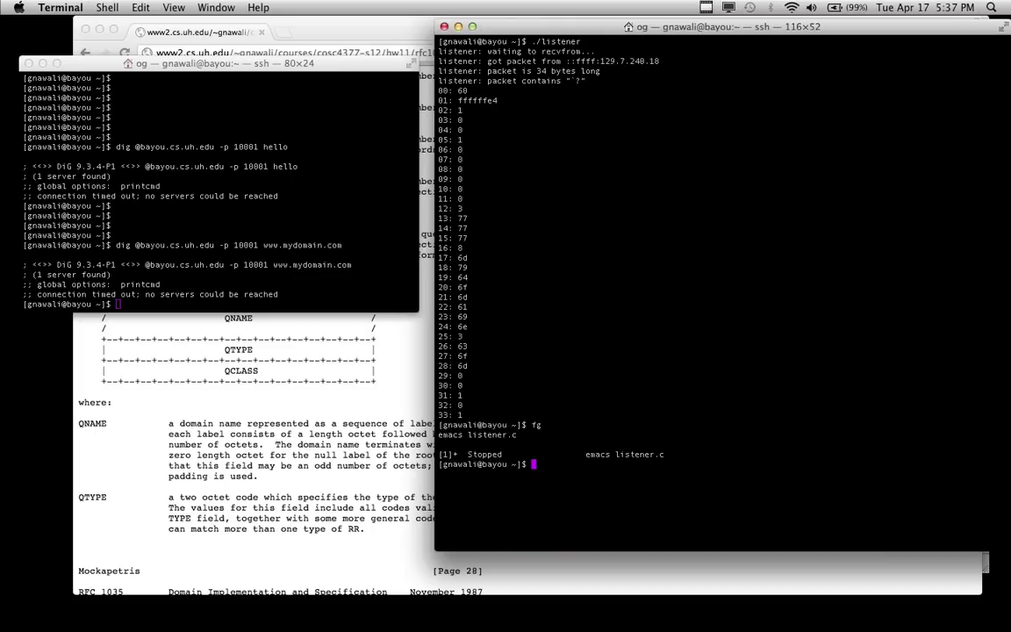
pyautogui.hotkey('ctrl', 'r')
pyautogui.write('gcc')
pyautogui.press('Return')
# Step: Clear the terminal and relaunch ./listener from history so it waits for a packet
pyautogui.hotkey('ctrl', 'r')
pyautogui.write('lis')
pyautogui.hotkey('ctrl', 'c')
pyautogui.write('clea')
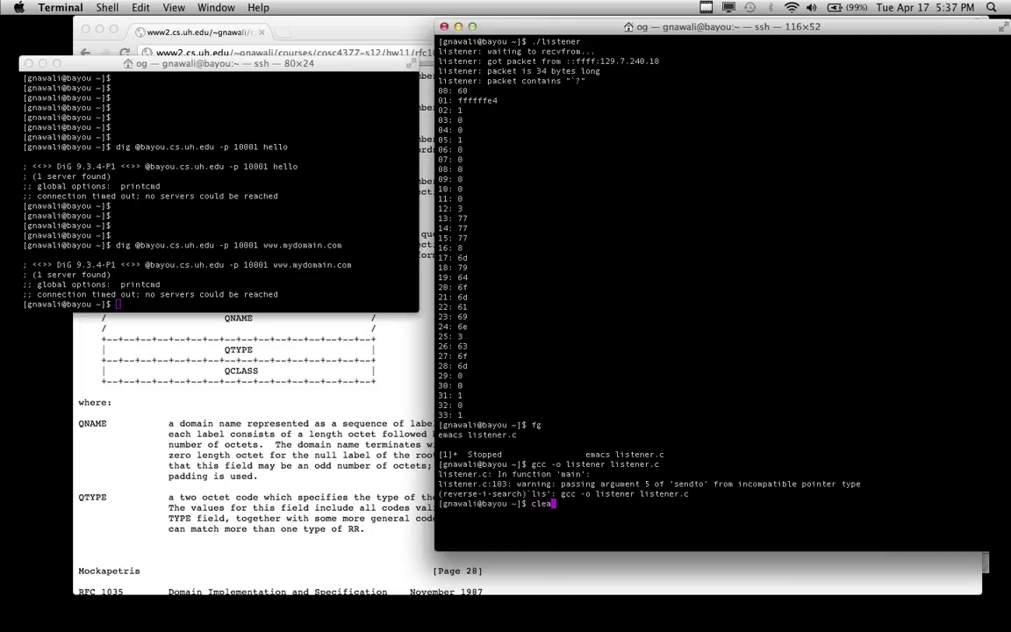
pyautogui.write('r')
pyautogui.press('Return')
pyautogui.hotkey('ctrl', 'r')
pyautogui.write('listen')
pyautogui.hotkey('ctrl', 'r')
pyautogui.press('Return')
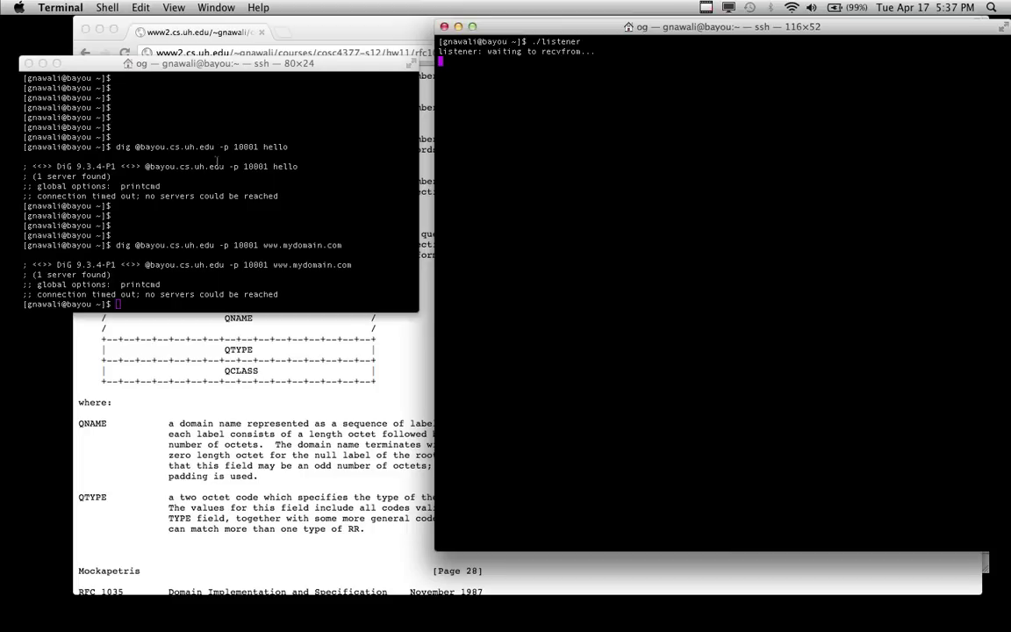
pyautogui.click(217, 159)
pyautogui.write('clear')
pyautogui.press('Return')
pyautogui.press('Up')
pyautogui.press('Up')
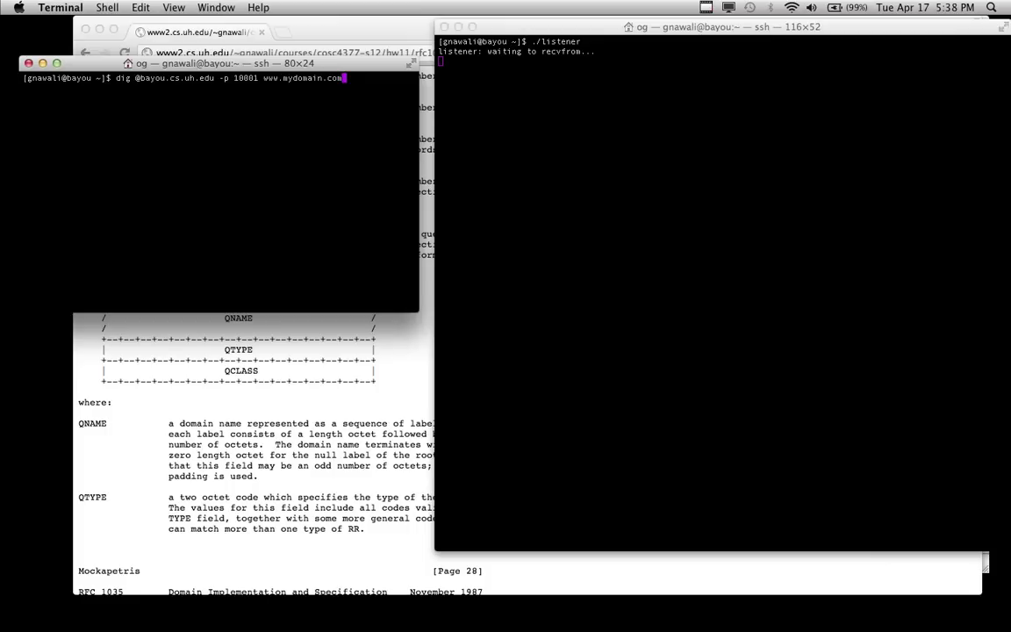
pyautogui.press('Return')
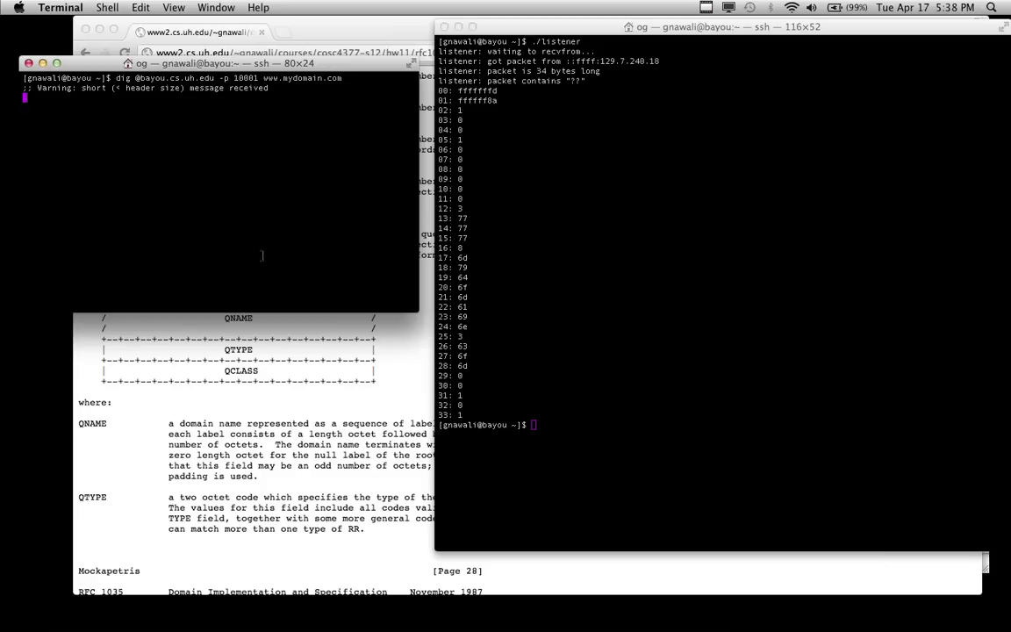
# Step: Compare the listener's 34-byte packet dump with dig's short-reply warning line
pyautogui.click(631, 229)
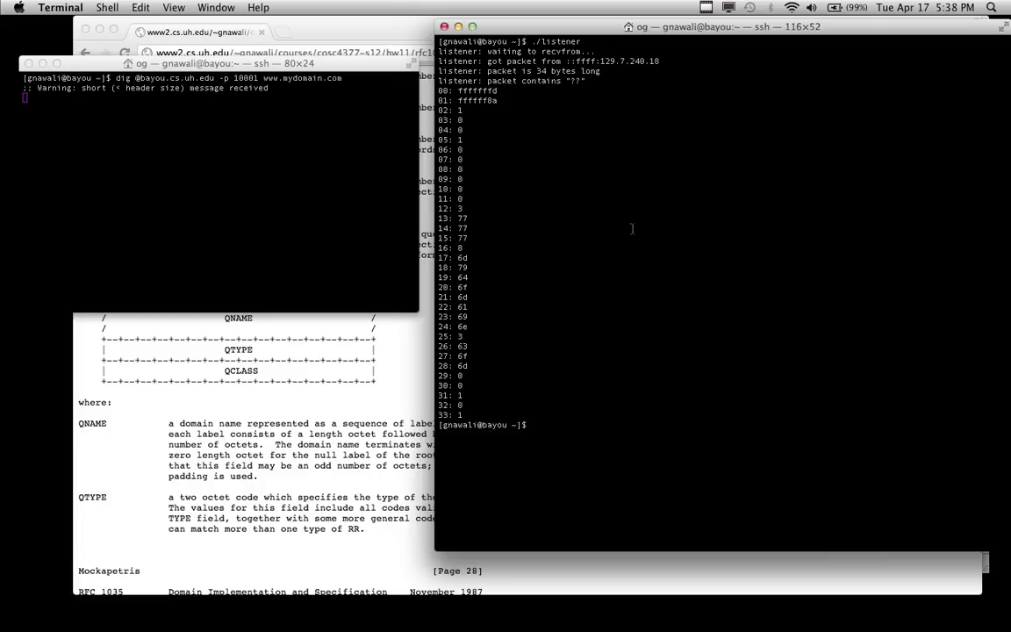
pyautogui.click(328, 191)
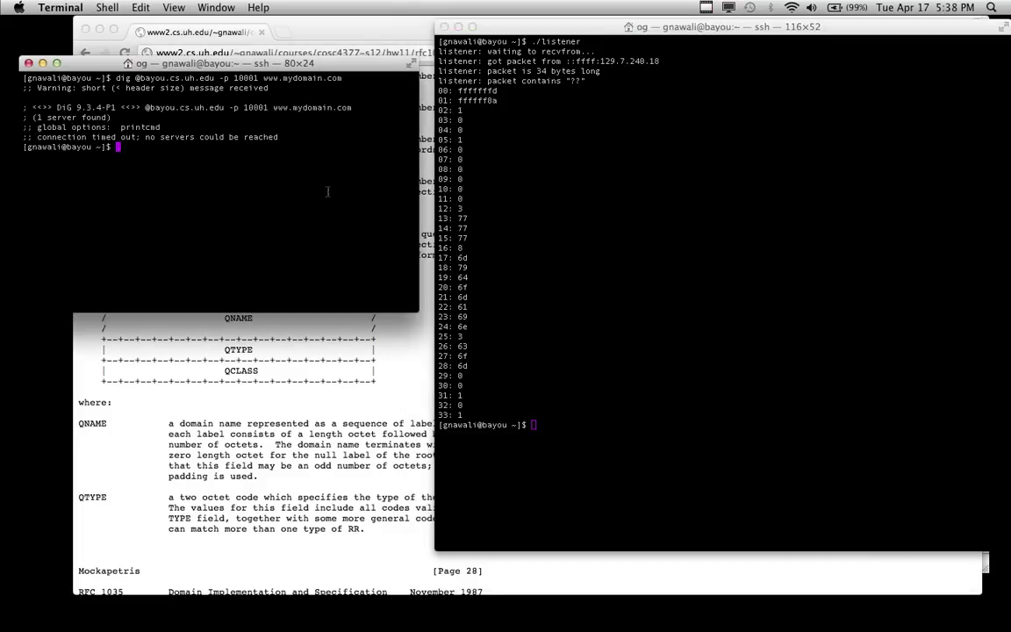
pyautogui.doubleClick(291, 90)
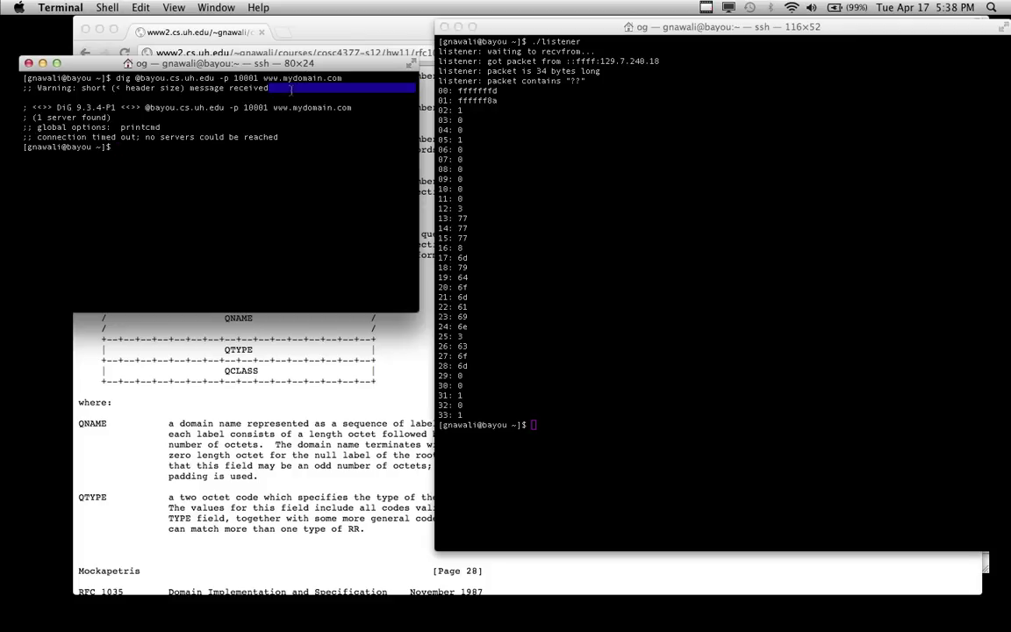
pyautogui.click(290, 90)
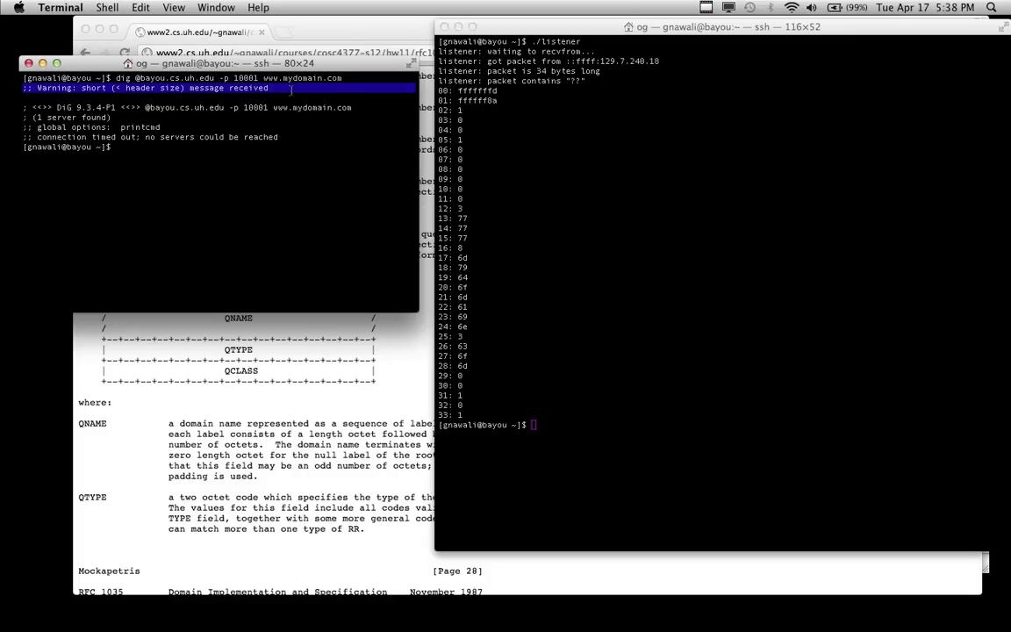
pyautogui.click(290, 90)
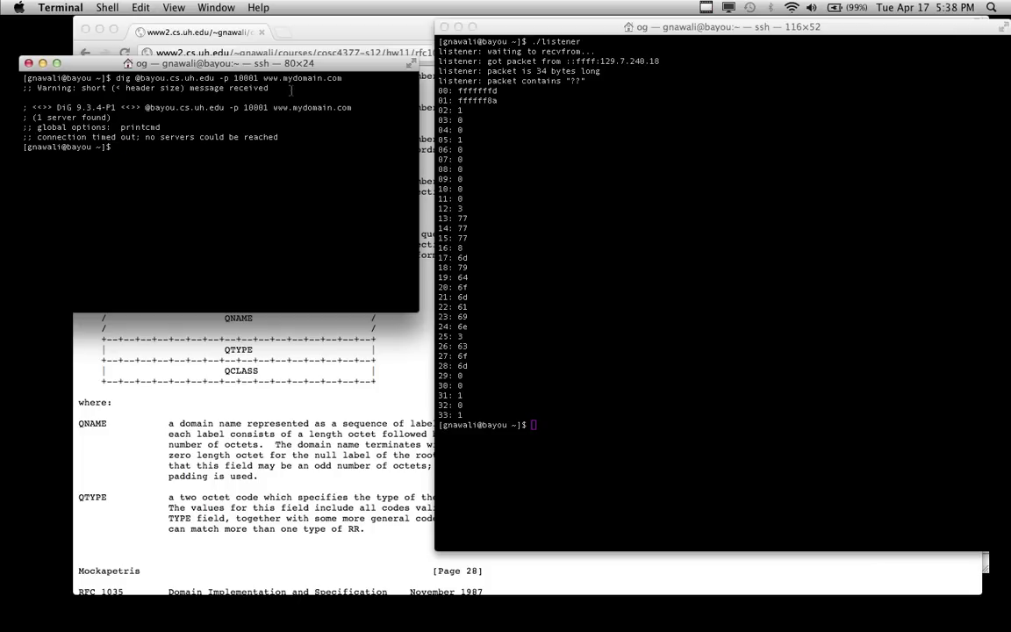
# Step: Scroll RFC 1035 sections 4.1 to 4.1.4, ending at the TC, RD, RA, Z and RCODE descriptions
pyautogui.click(298, 340)
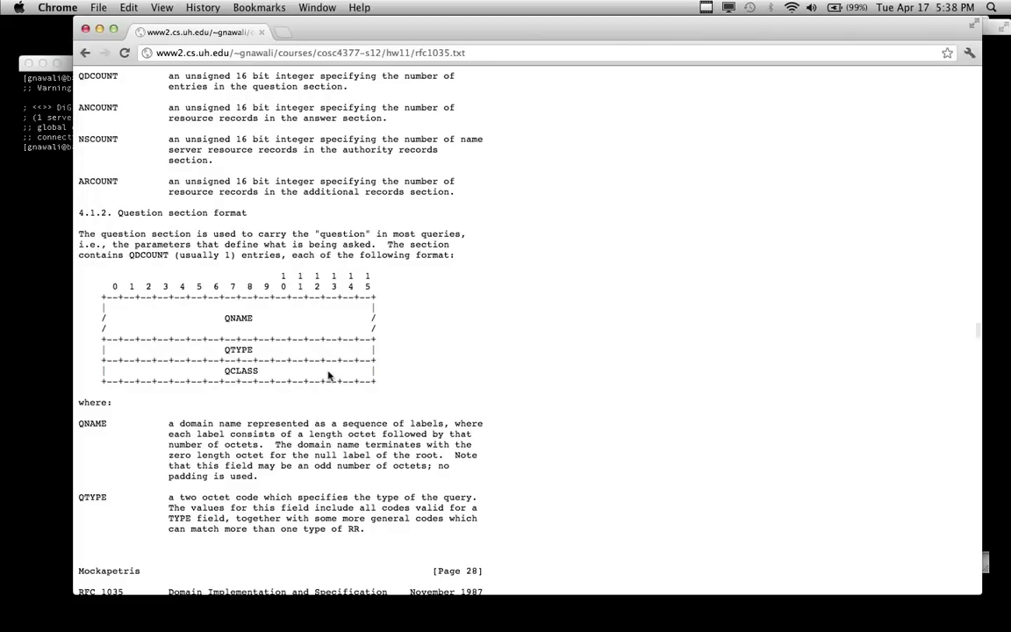
pyautogui.scroll(5, 331, 377)
pyautogui.scroll(10, 329, 375)
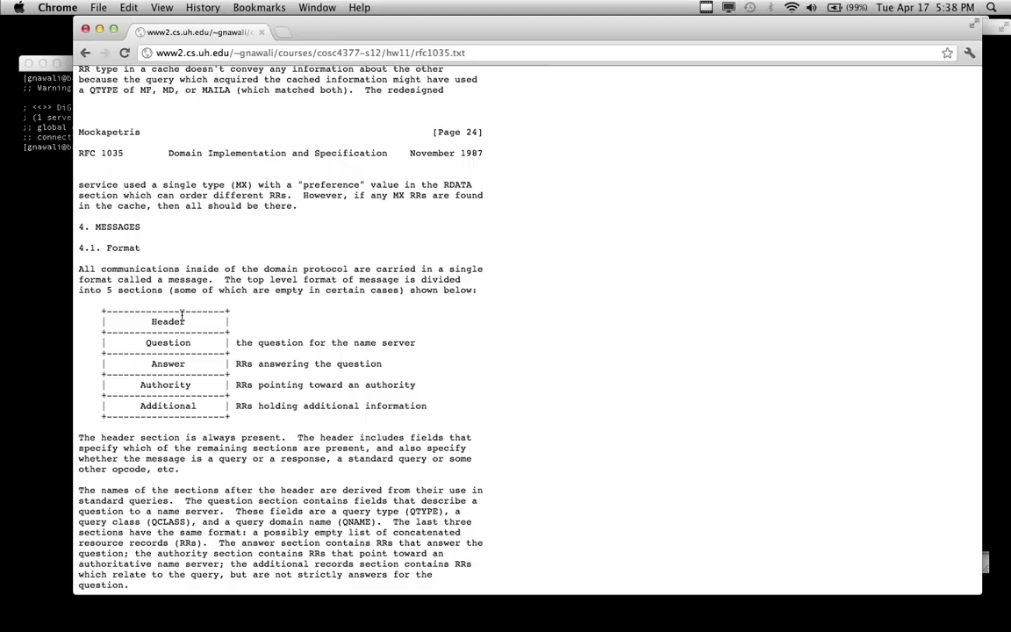
pyautogui.scroll(-10, 181, 315)
pyautogui.scroll(-15, 182, 315)
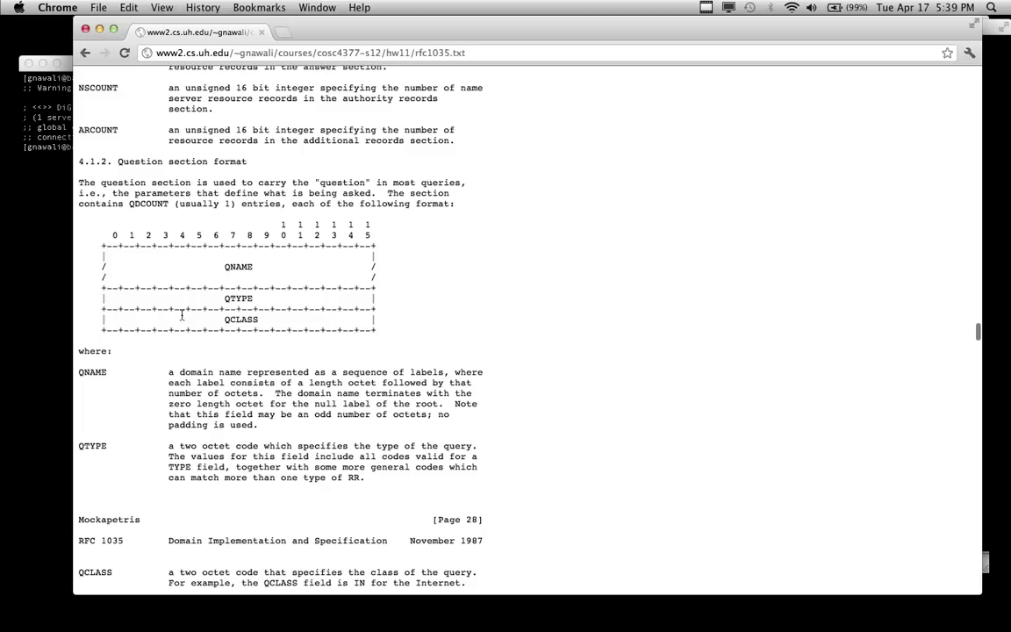
pyautogui.scroll(-1, 181, 314)
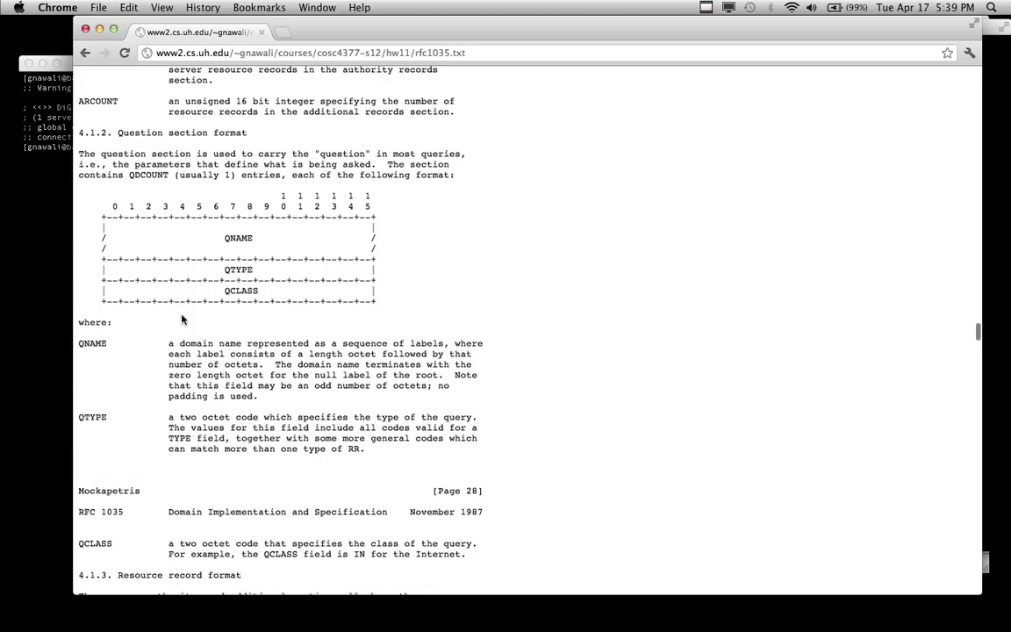
pyautogui.scroll(-15, 182, 320)
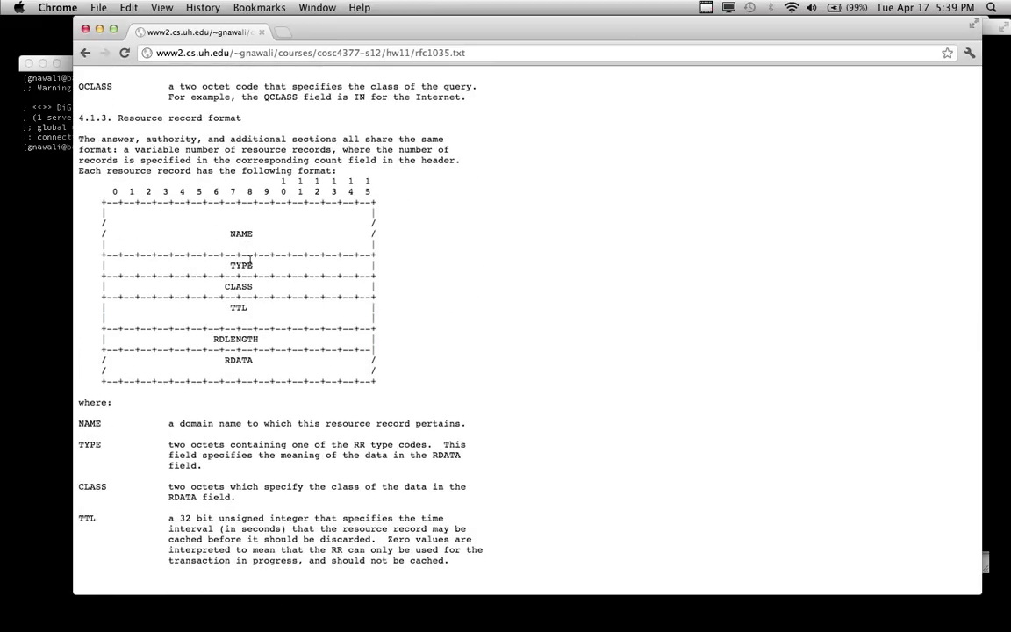
pyautogui.scroll(-17, 250, 261)
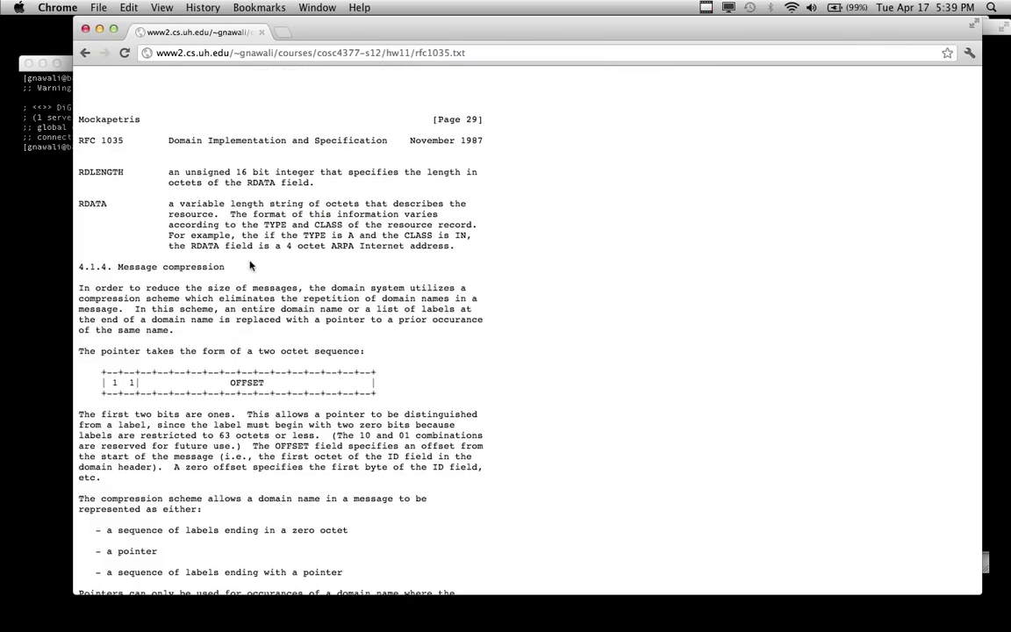
pyautogui.scroll(11, 250, 262)
pyautogui.scroll(20, 250, 262)
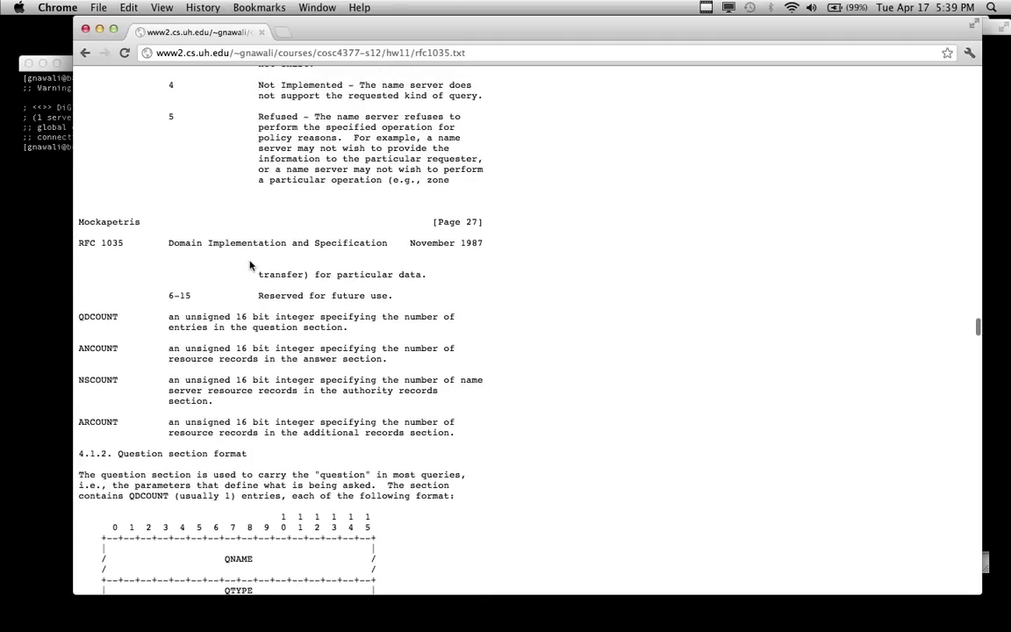
pyautogui.scroll(4, 250, 263)
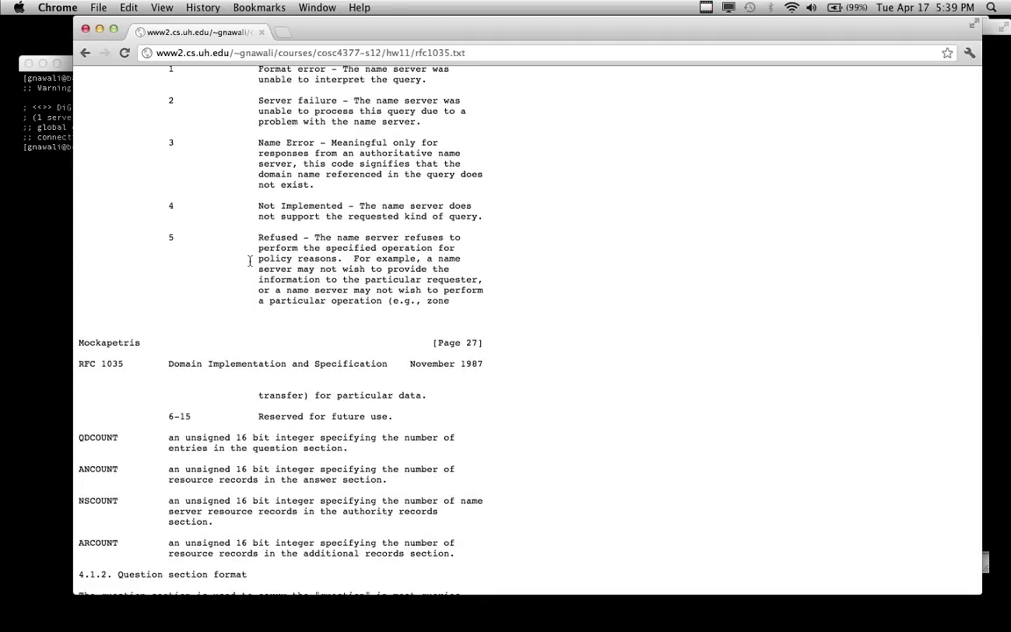
pyautogui.scroll(12, 250, 261)
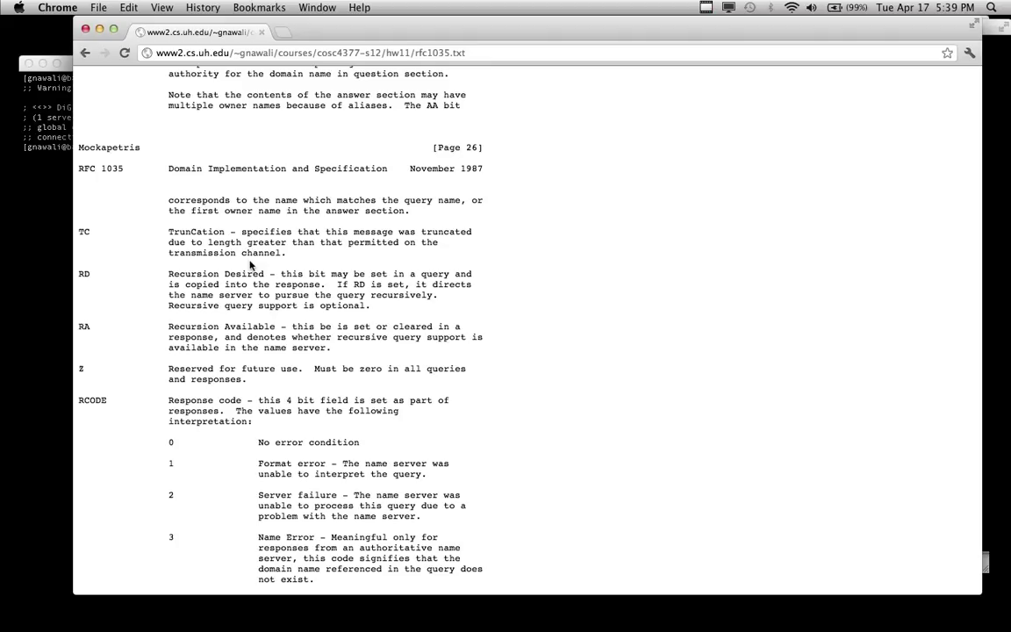
# Step: Minimize Chrome and clear the right terminal running the listener
pyautogui.click(100, 29)
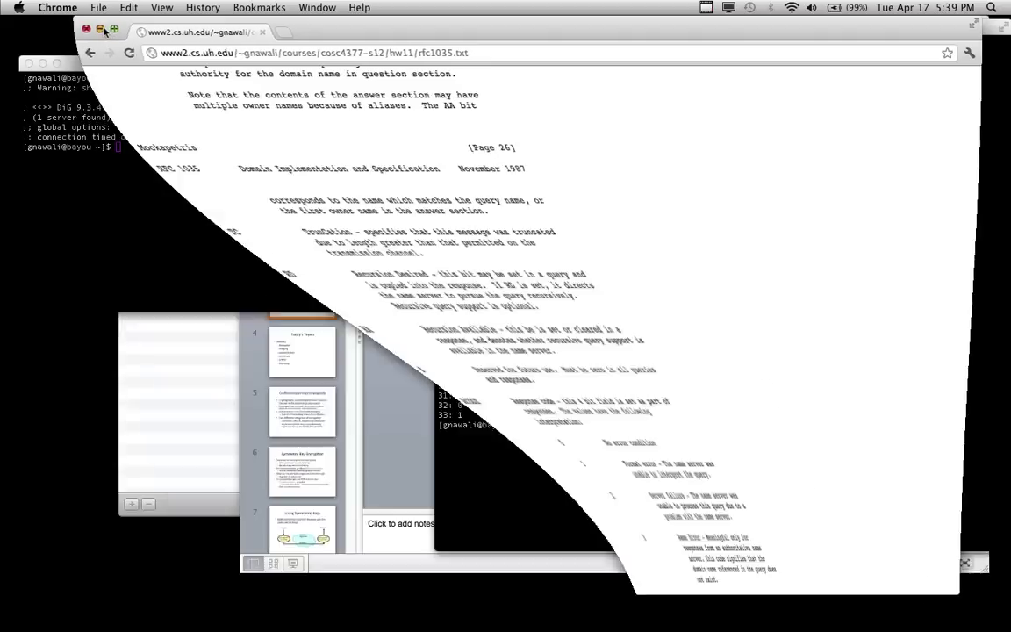
pyautogui.click(238, 189)
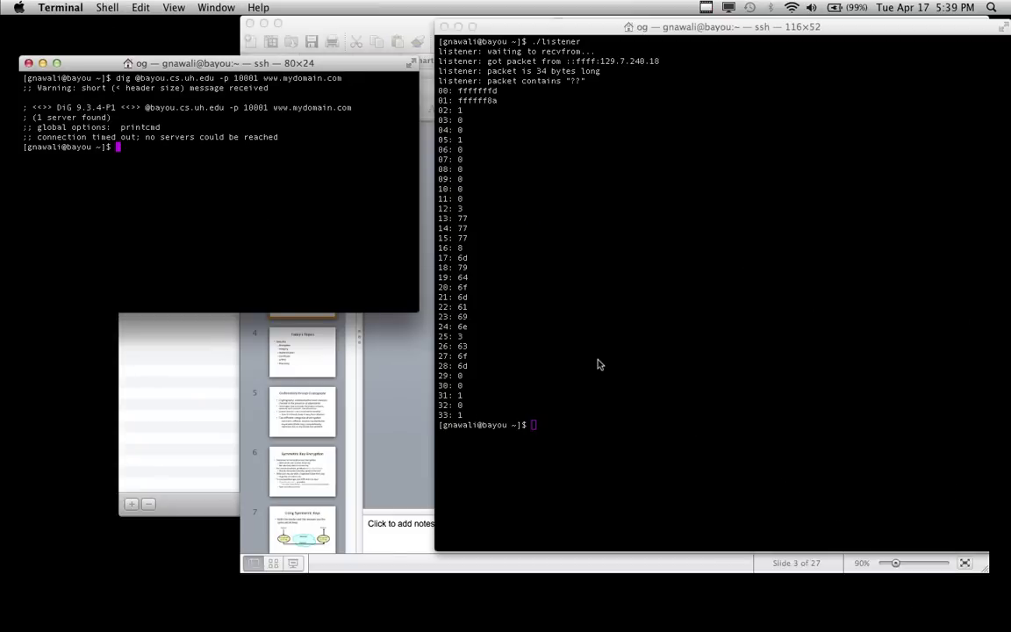
pyautogui.click(575, 304)
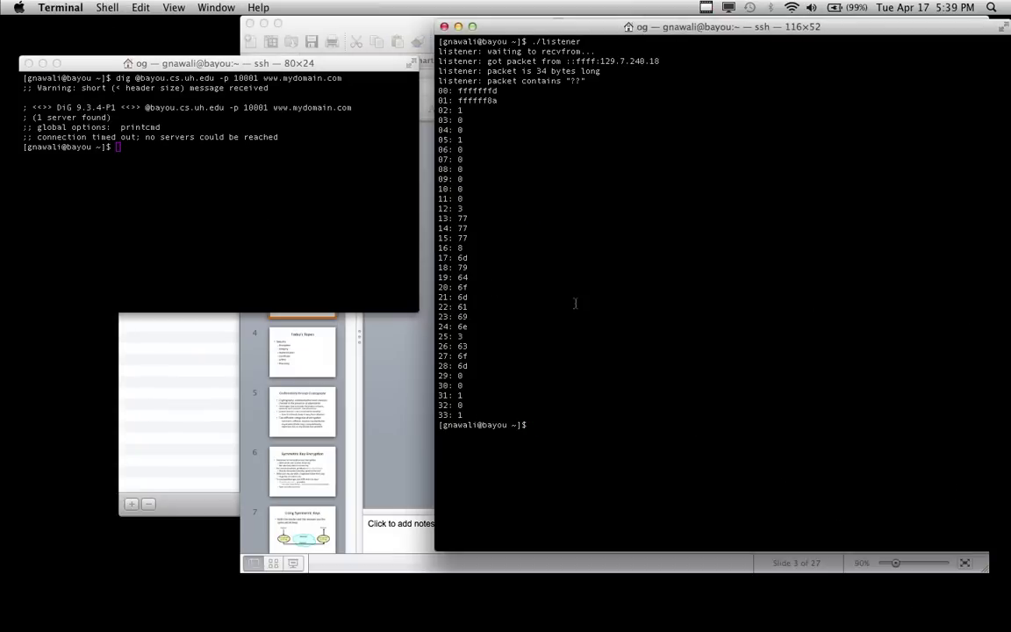
pyautogui.press('Return')
pyautogui.press('Return')
pyautogui.write('clear')
pyautogui.press('Return')
# Step: Reopen listener.c in Emacs with !e, then quit Emacs
pyautogui.write('!e')
pyautogui.press('Return')
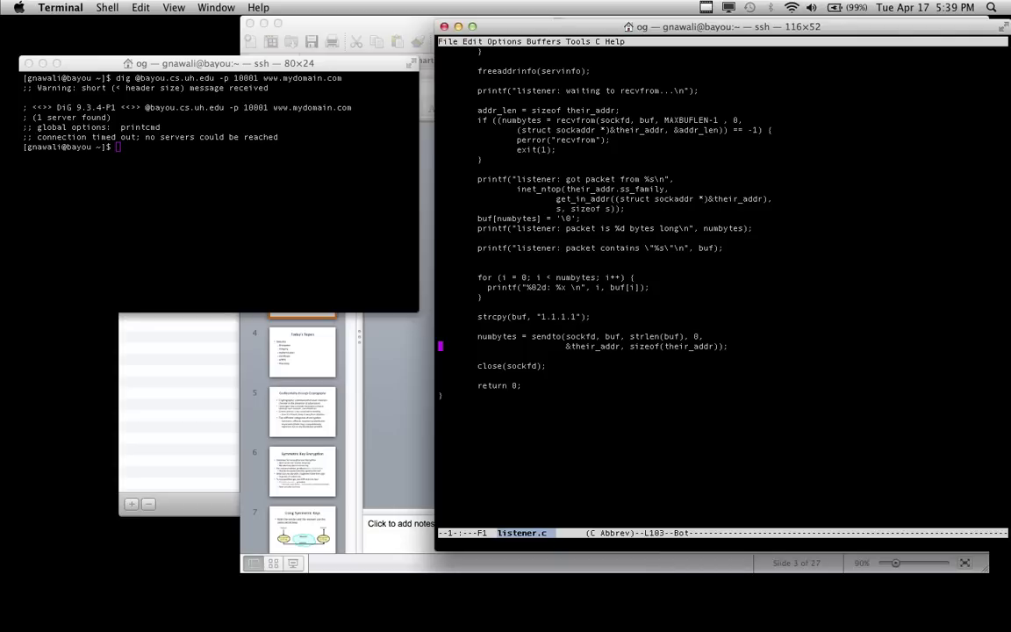
pyautogui.hotkey('ctrl', 'x')
pyautogui.hotkey('ctrl', 'c')
# Step: Run fg in the left terminal, then present the HW11 slide as a full-screen slideshow
pyautogui.click(198, 178)
pyautogui.write('fg')
pyautogui.press('Return')
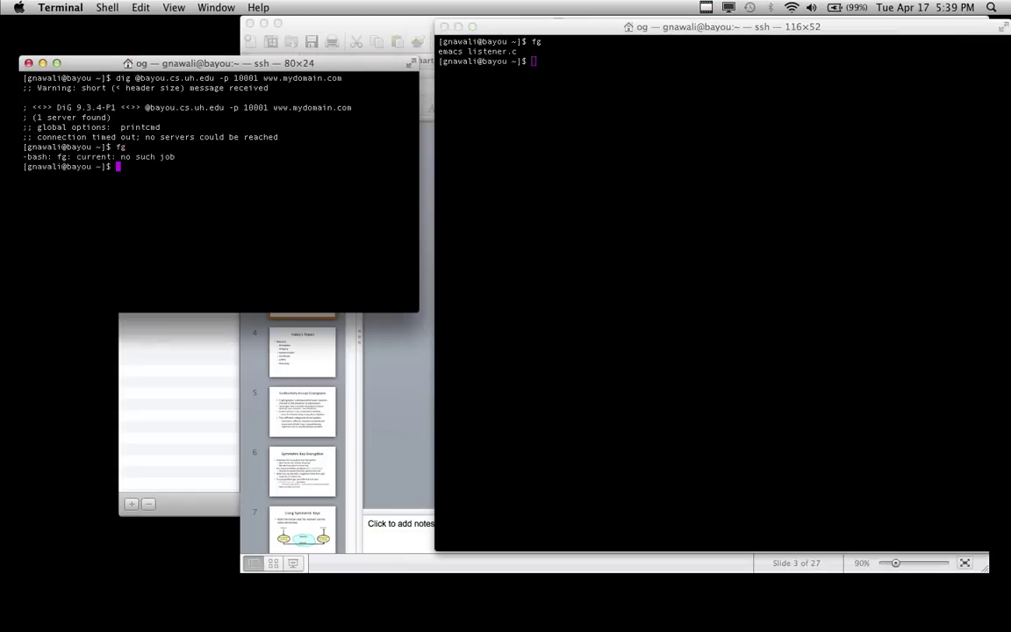
pyautogui.click(395, 364)
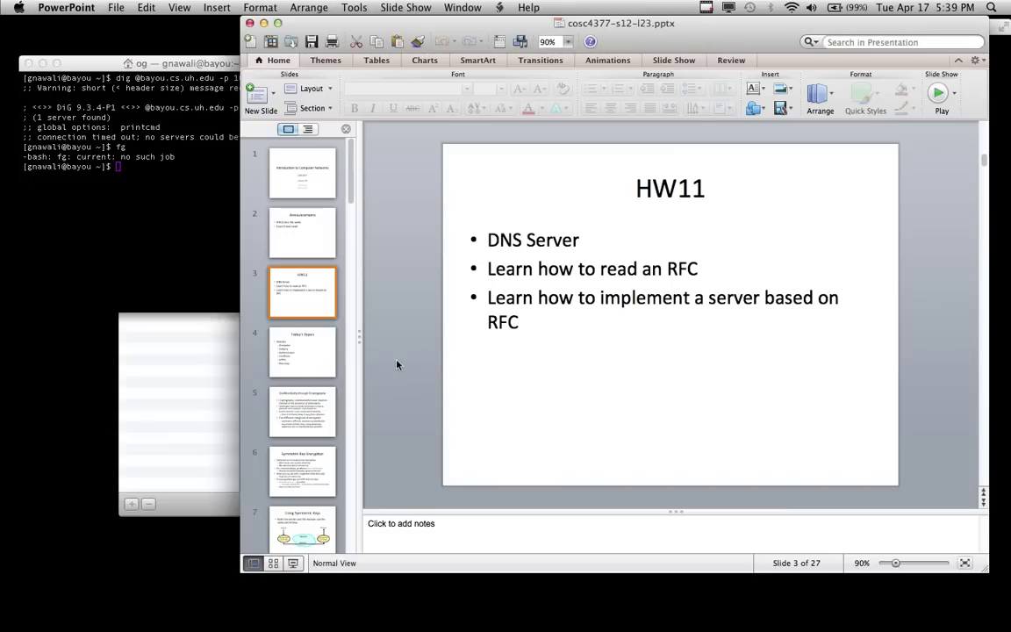
pyautogui.click(295, 564)
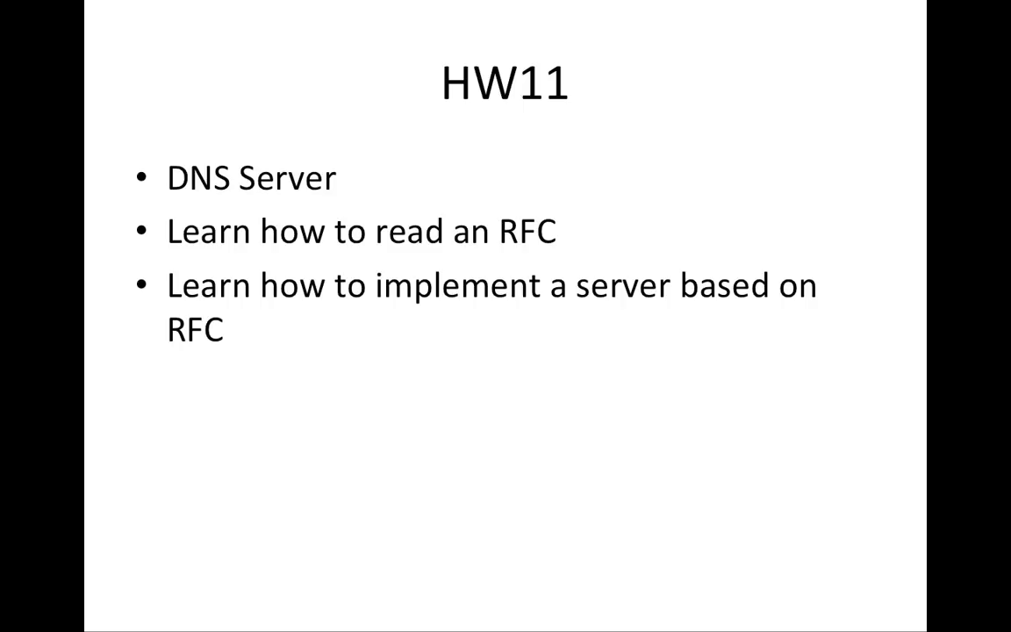